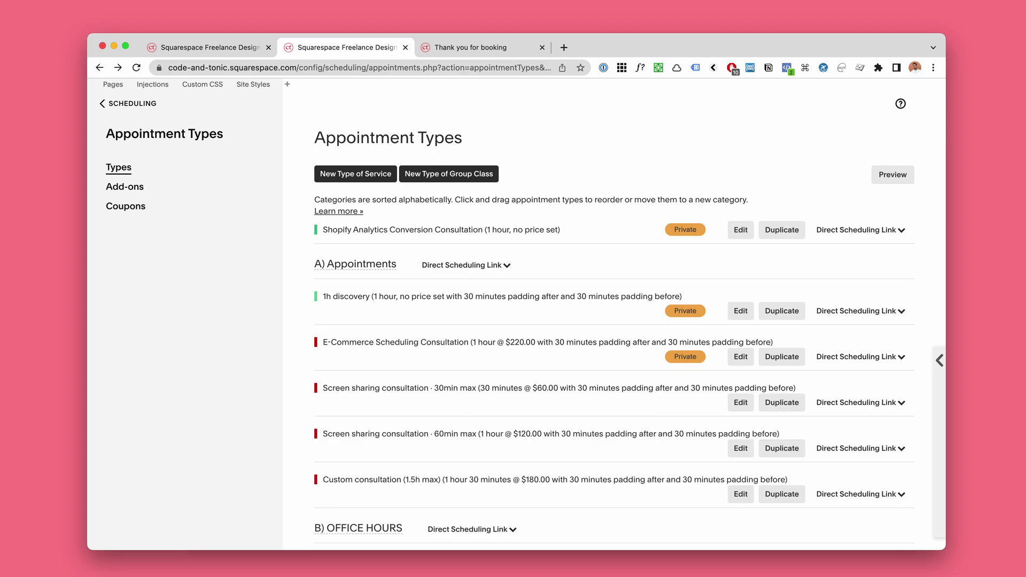
Step: Bring the browser forward and move between the site home, Scheduling section and Appointment Types tabs
{"action": "left_click", "coordinate": [632, 249]}
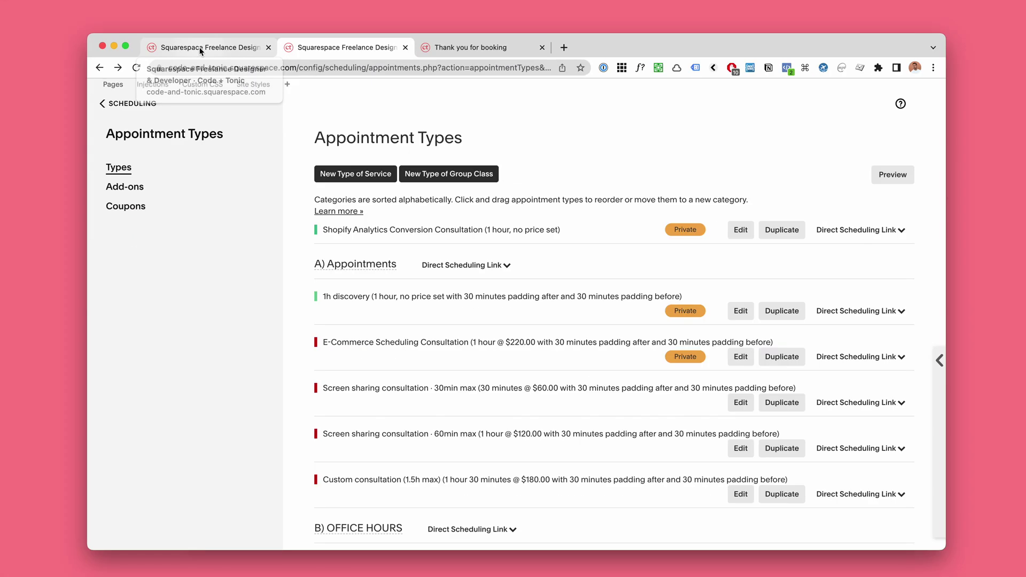
{"action": "left_click", "coordinate": [200, 47]}
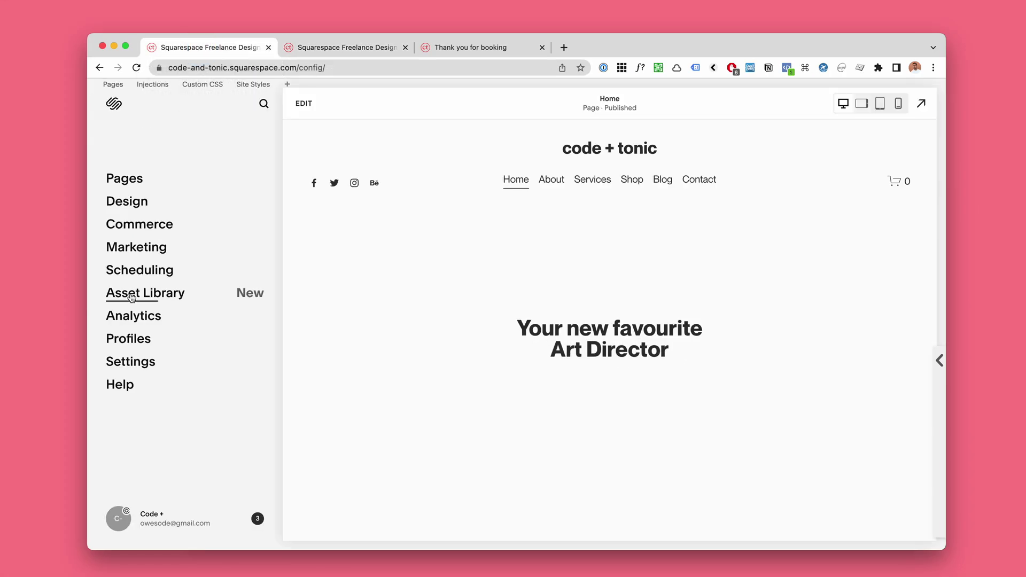
{"action": "left_click", "coordinate": [137, 271]}
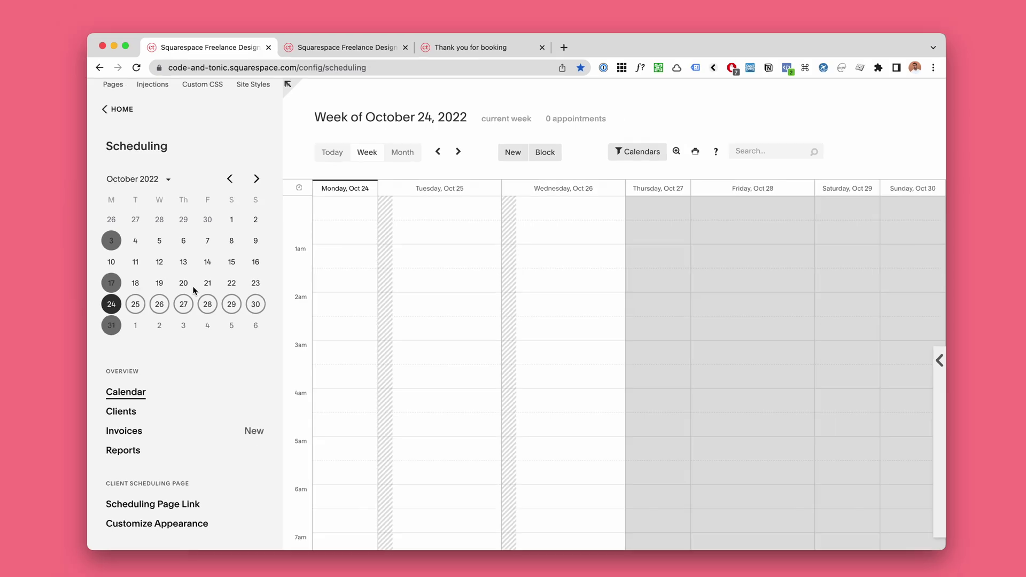
{"action": "left_click", "coordinate": [323, 46]}
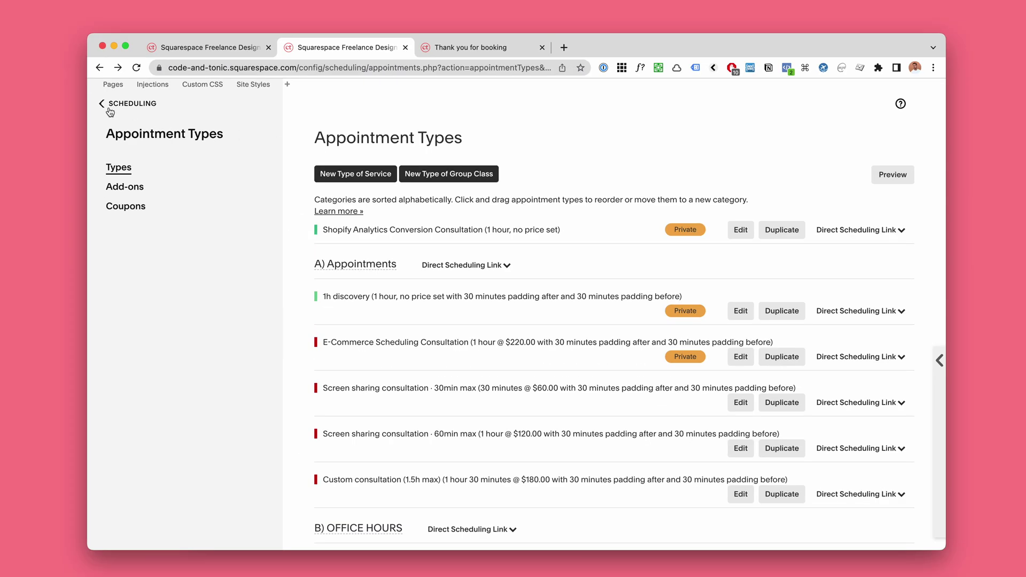
{"action": "left_click", "coordinate": [110, 107]}
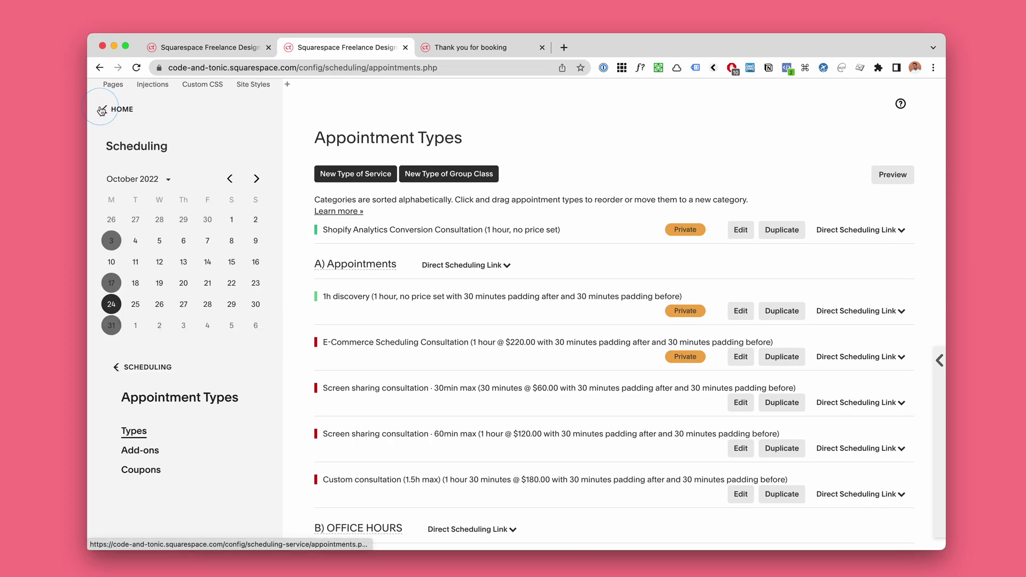
Step: Open the Appointment Types list and view the Thank you for booking page
{"action": "scroll", "coordinate": [179, 369], "scroll_direction": "down", "scroll_amount": 5}
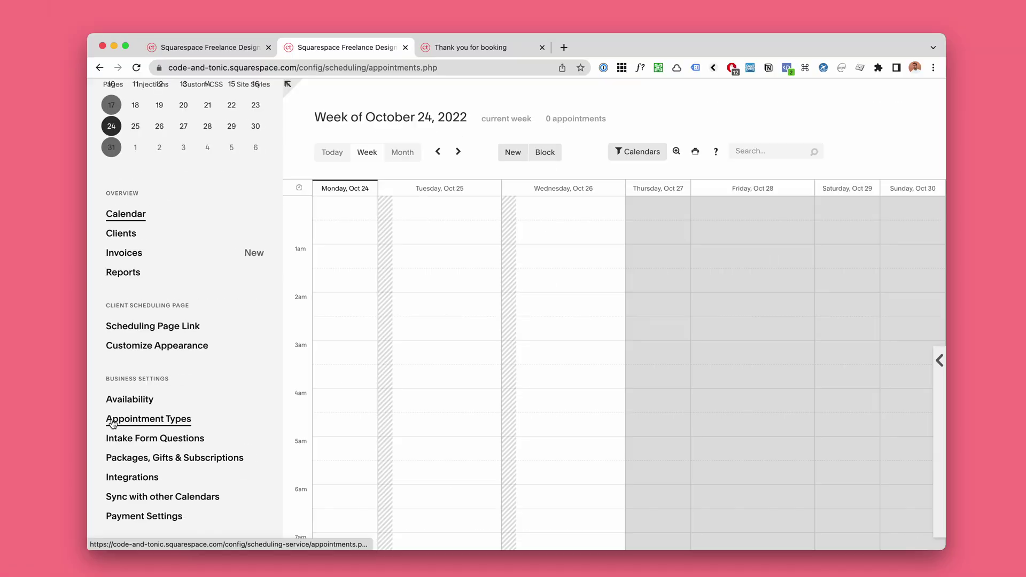
{"action": "left_click", "coordinate": [112, 420]}
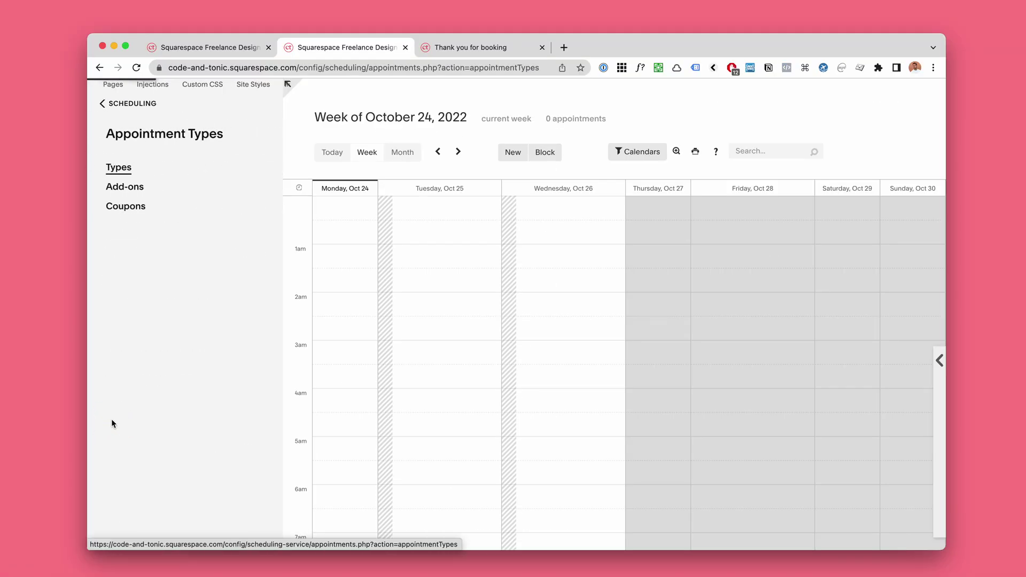
{"action": "left_click", "coordinate": [483, 51]}
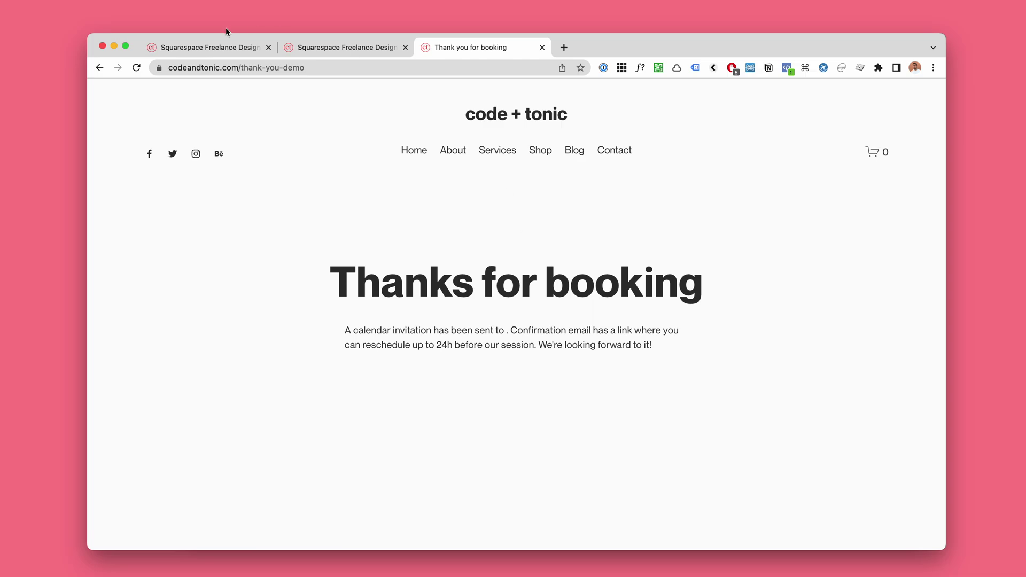
{"action": "left_click", "coordinate": [223, 46]}
Step: Expand Notion's Plugin code installation section and copy the Acuity redirector HTML code
{"action": "key", "text": "super+Tab"}
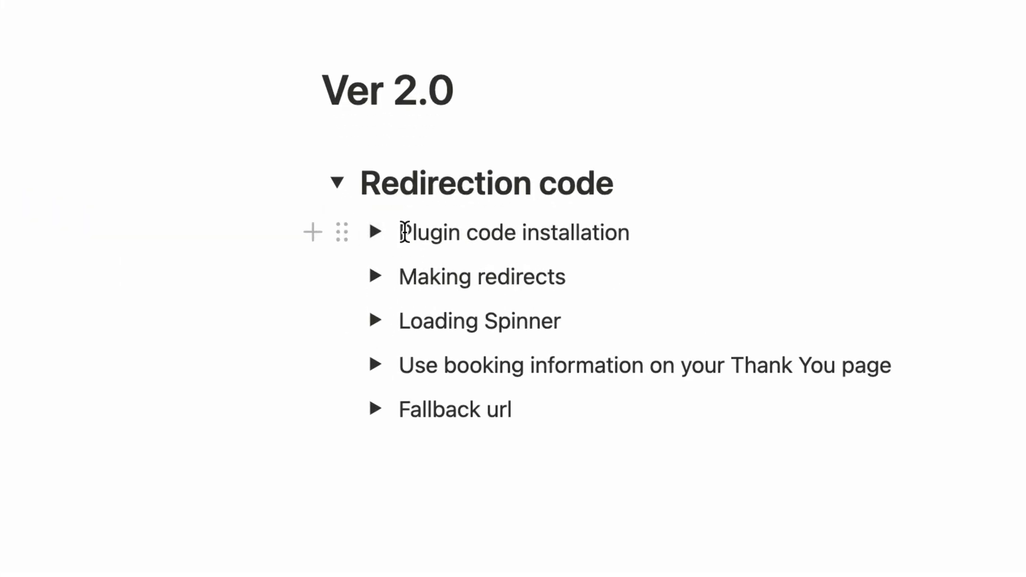
{"action": "left_click_drag", "start_coordinate": [383, 233], "coordinate": [502, 235]}
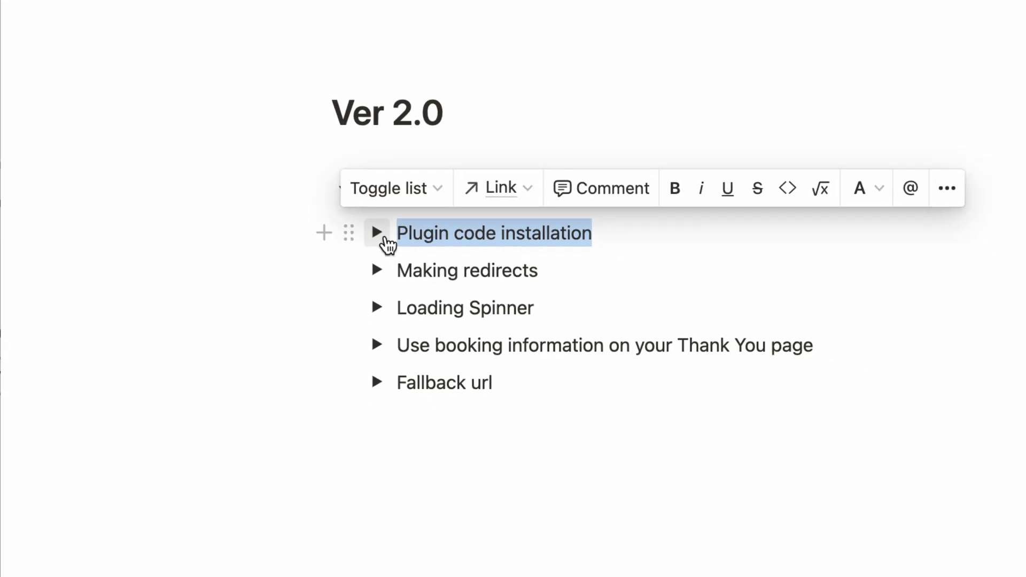
{"action": "left_click", "coordinate": [379, 235]}
{"action": "left_click_drag", "start_coordinate": [394, 252], "coordinate": [731, 253]}
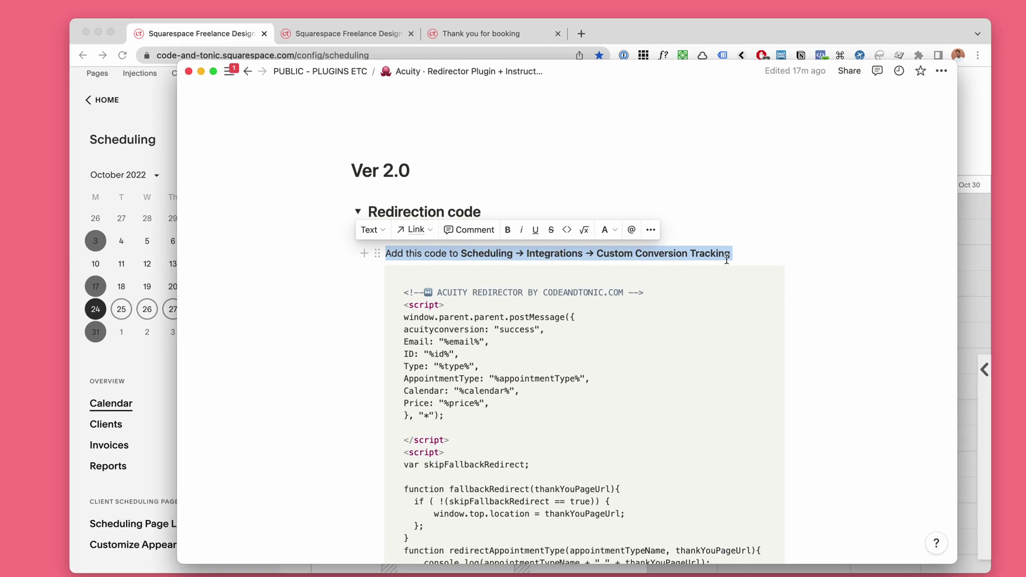
{"action": "mouse_move", "coordinate": [744, 279]}
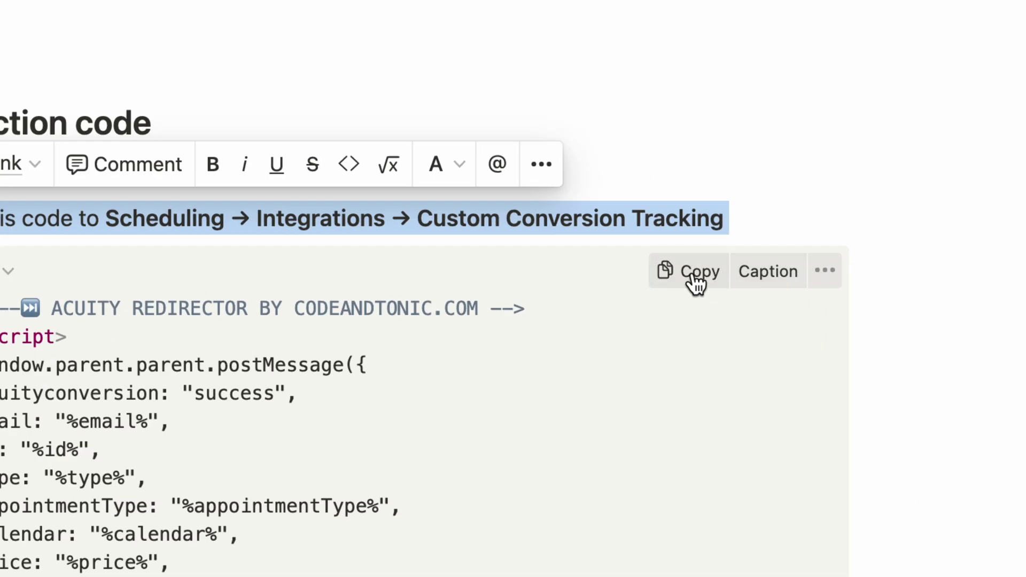
{"action": "left_click", "coordinate": [694, 275]}
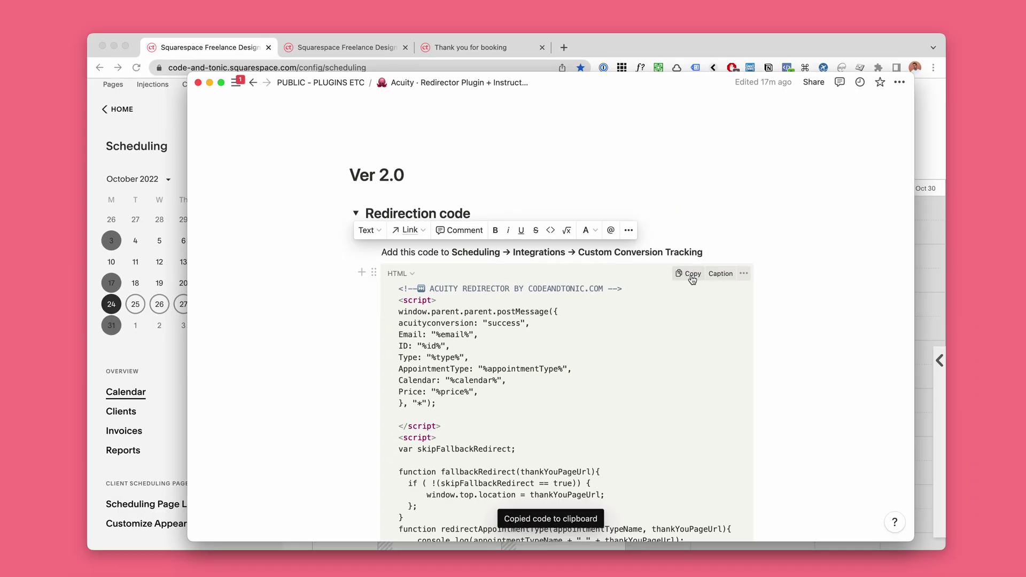
Step: Start setting up Custom Conversion Tracking under Integrations > Analytics & Conversion Tracking
{"action": "left_click", "coordinate": [673, 41]}
{"action": "scroll", "coordinate": [94, 380], "scroll_direction": "down", "scroll_amount": 5}
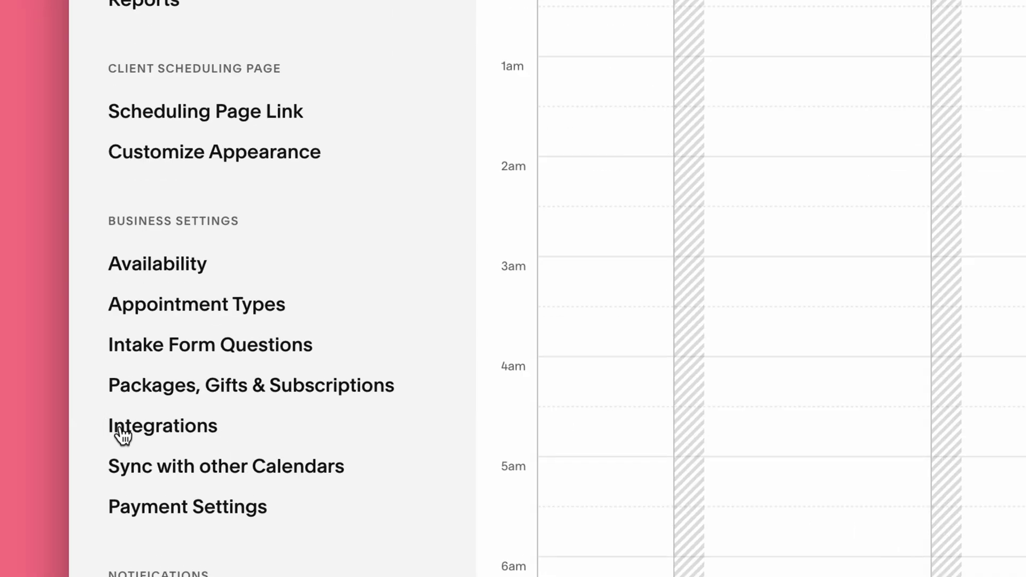
{"action": "left_click", "coordinate": [119, 427]}
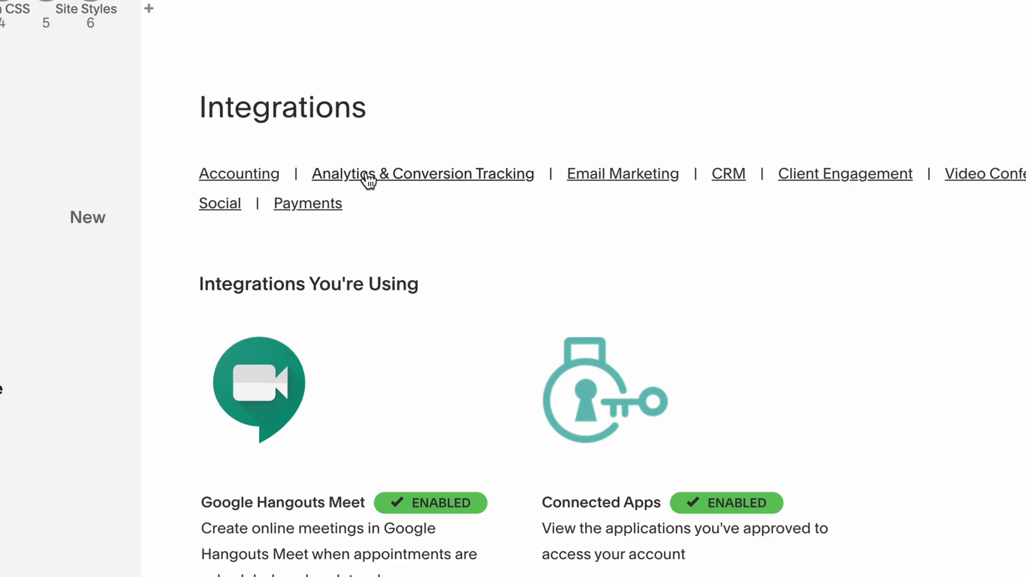
{"action": "left_click", "coordinate": [425, 176]}
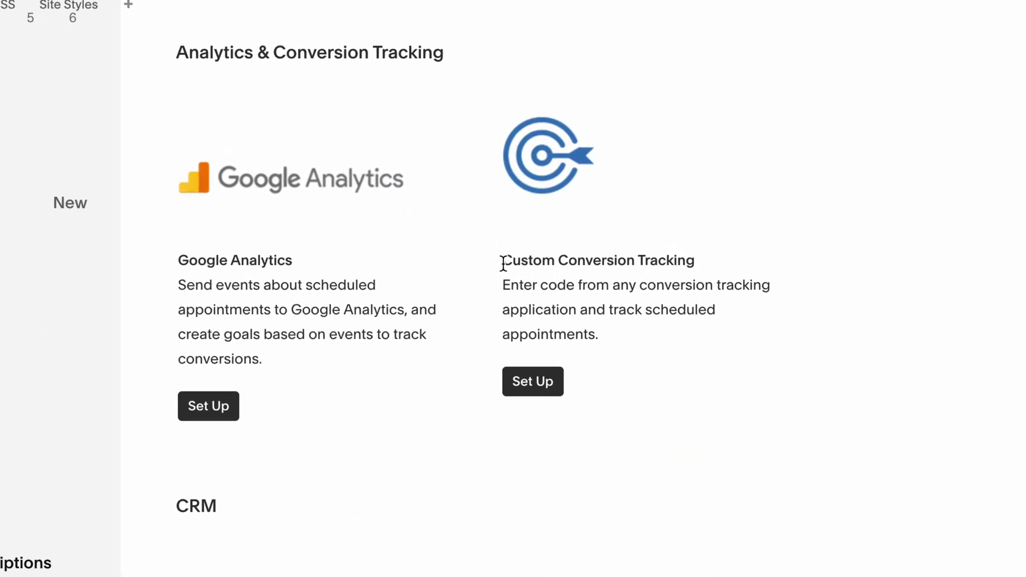
{"action": "left_click_drag", "start_coordinate": [503, 262], "coordinate": [710, 268]}
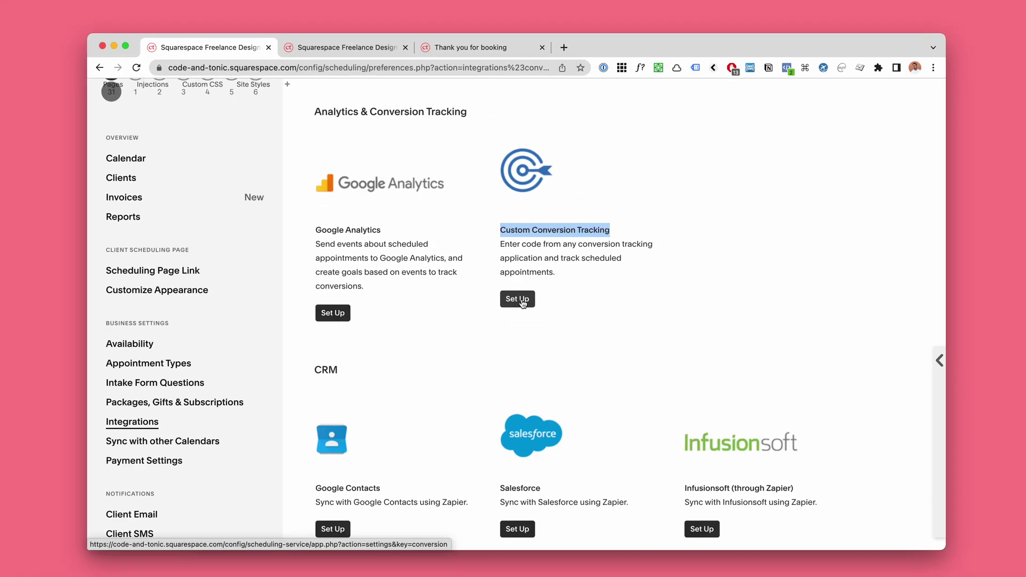
{"action": "left_click", "coordinate": [523, 304]}
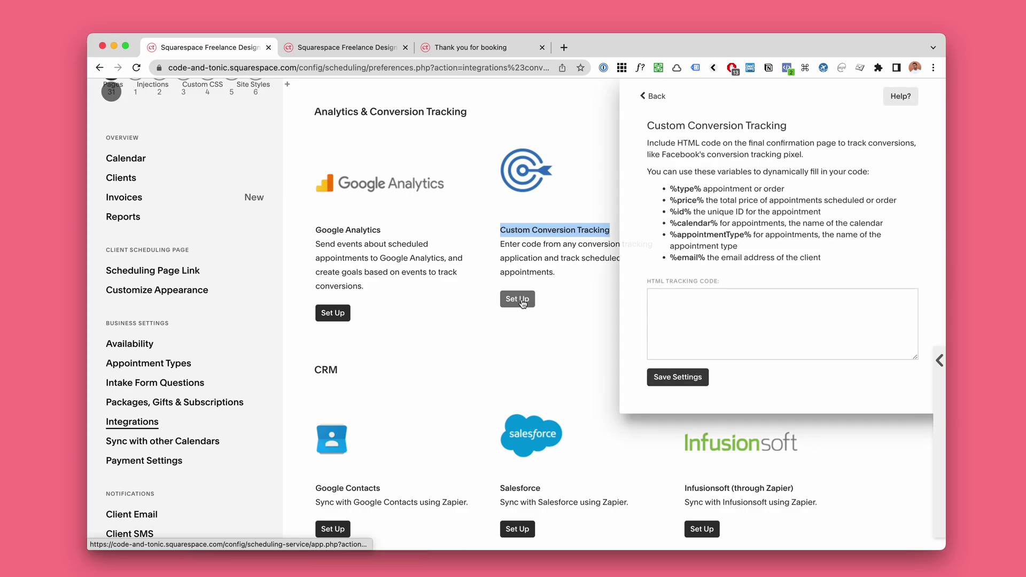
Step: Paste the redirector code into the HTML Tracking Code field and enlarge the box
{"action": "left_click", "coordinate": [699, 299]}
{"action": "key", "text": "super+v"}
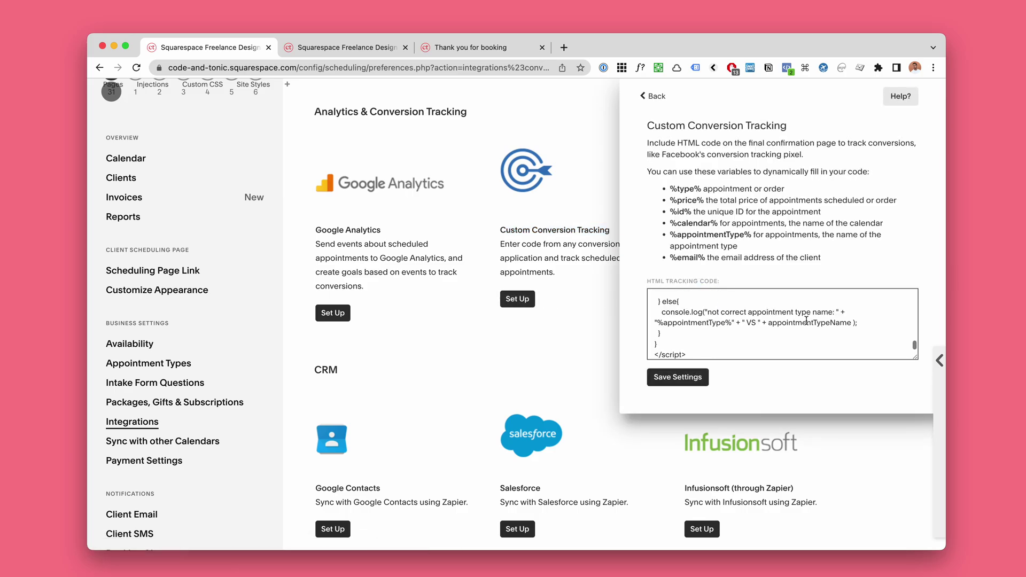
{"action": "left_click_drag", "start_coordinate": [915, 357], "coordinate": [934, 572]}
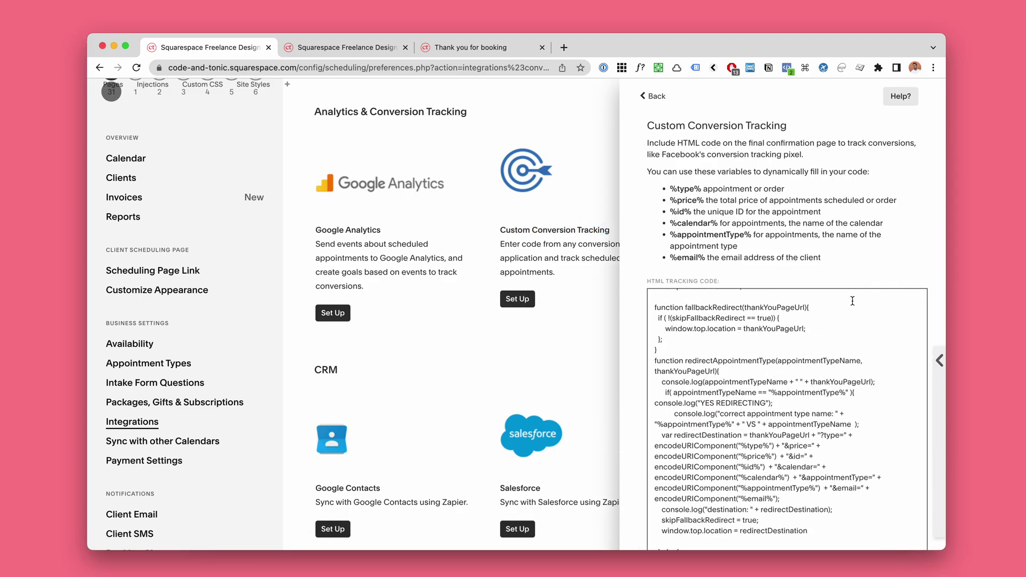
{"action": "scroll", "coordinate": [852, 300], "scroll_direction": "down", "scroll_amount": 3}
{"action": "scroll", "coordinate": [839, 237], "scroll_direction": "down", "scroll_amount": 2}
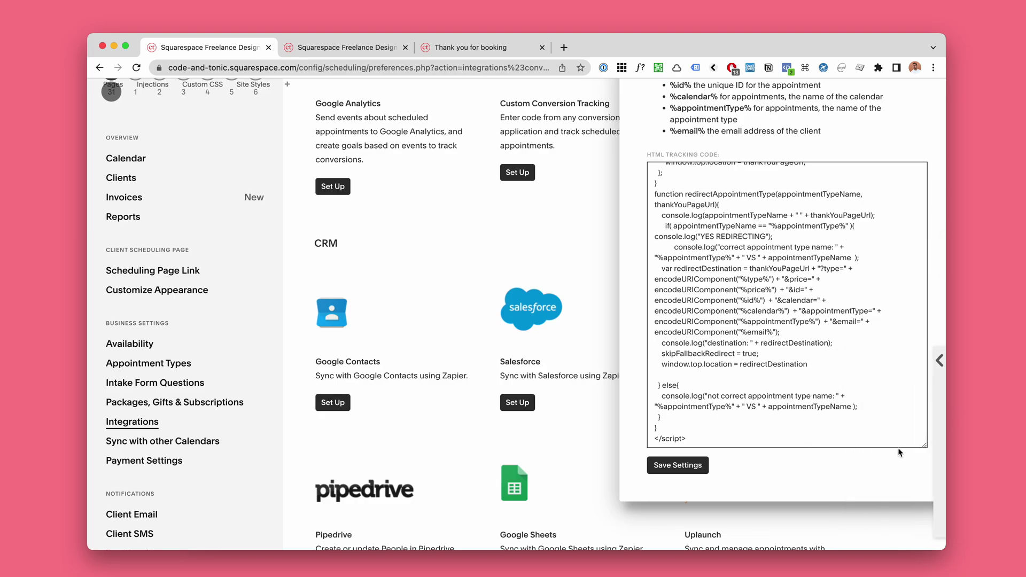
{"action": "left_click_drag", "start_coordinate": [925, 445], "coordinate": [923, 569]}
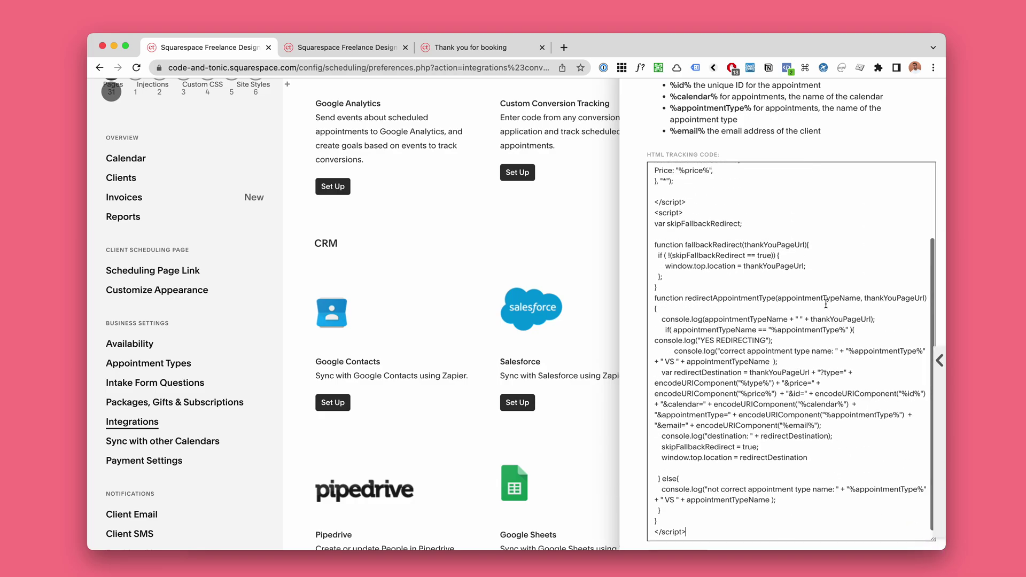
Step: Check the code against the Notion instructions, then save the Custom Conversion Tracking settings
{"action": "key", "text": "super+Tab"}
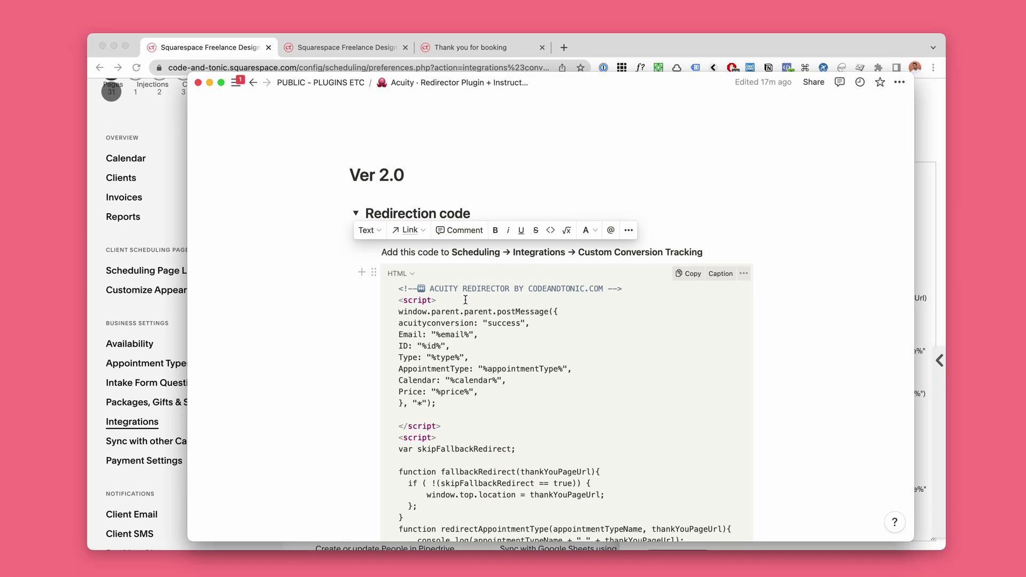
{"action": "key", "text": "super+Tab"}
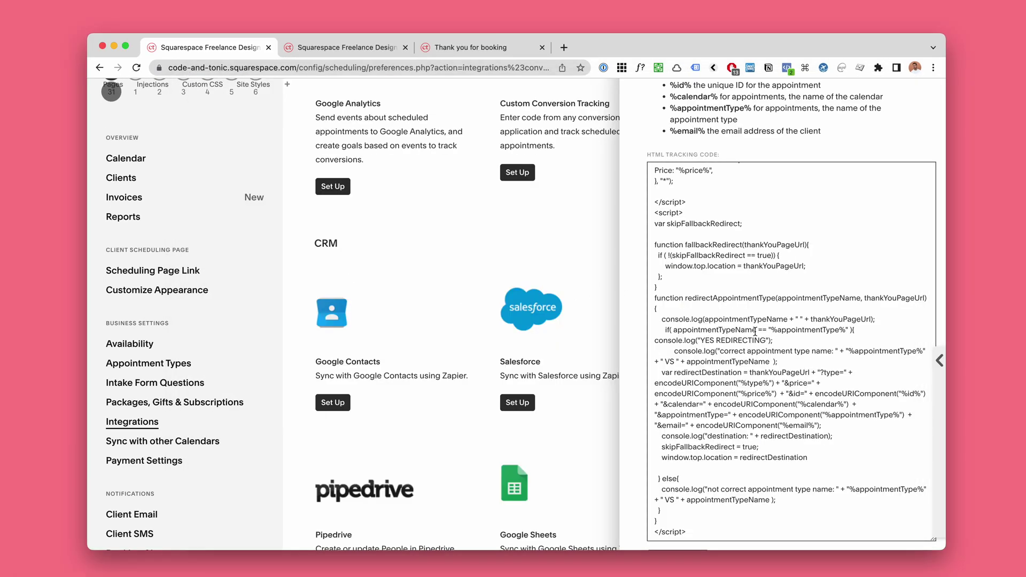
{"action": "key", "text": "super+Tab"}
{"action": "key", "text": "super+Tab"}
{"action": "scroll", "coordinate": [636, 364], "scroll_direction": "down", "scroll_amount": 5}
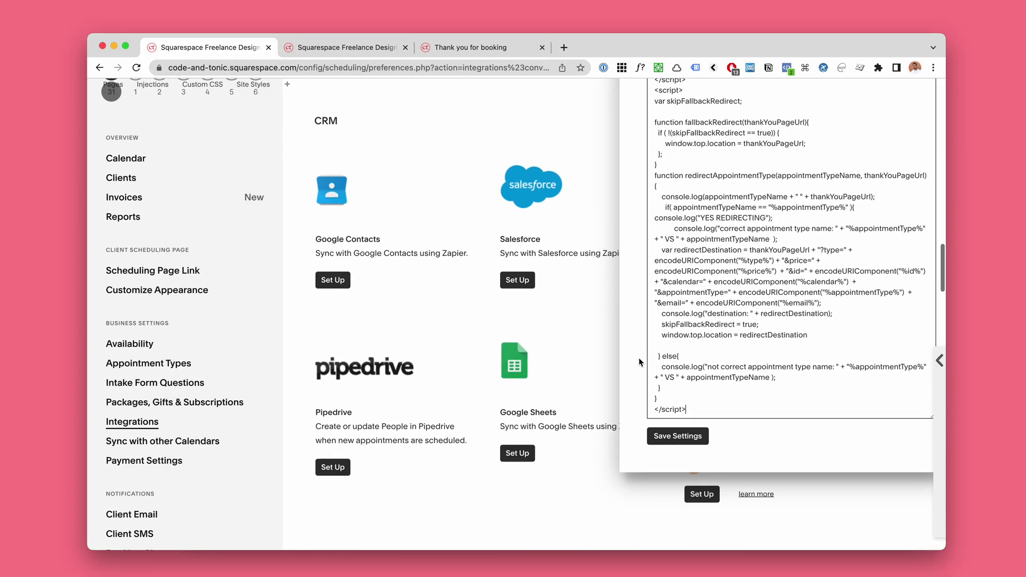
{"action": "left_click", "coordinate": [677, 435]}
{"action": "key", "text": "super+Tab"}
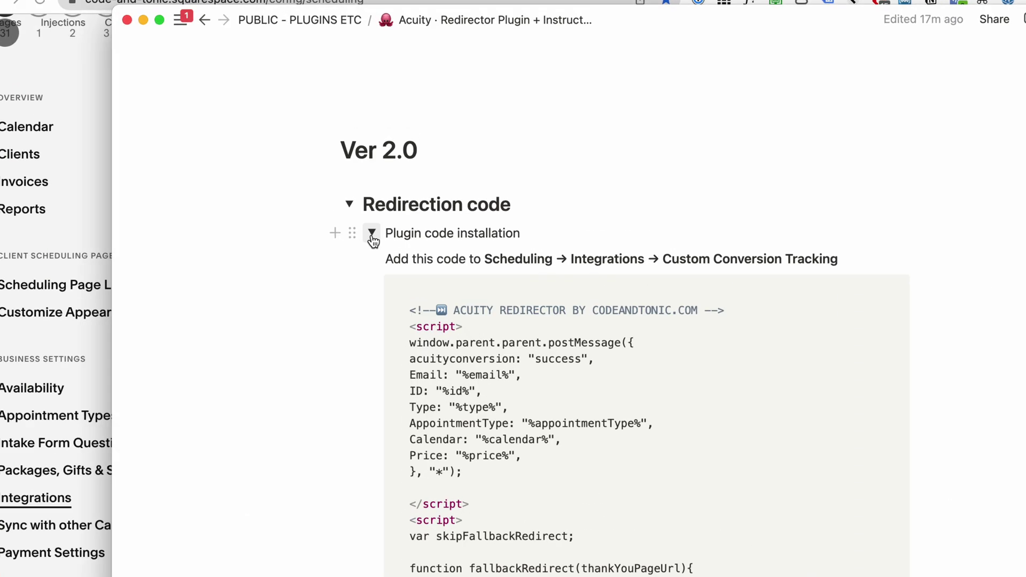
Step: Collapse Plugin code installation, expand Making redirects, and copy the APPOINTMENTNAME/REDIRECTURL redirect snippet
{"action": "left_click", "coordinate": [371, 233]}
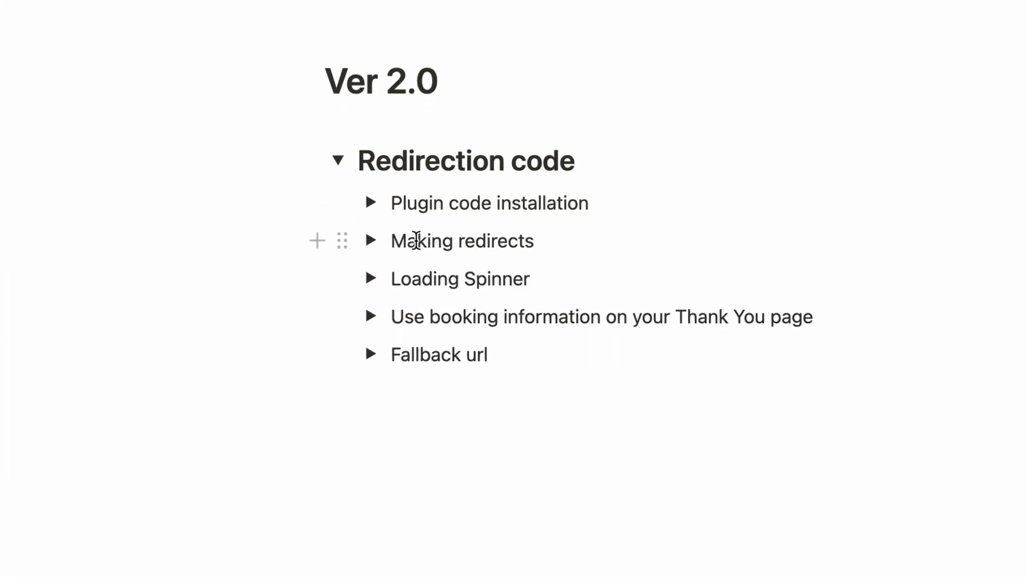
{"action": "left_click", "coordinate": [370, 241]}
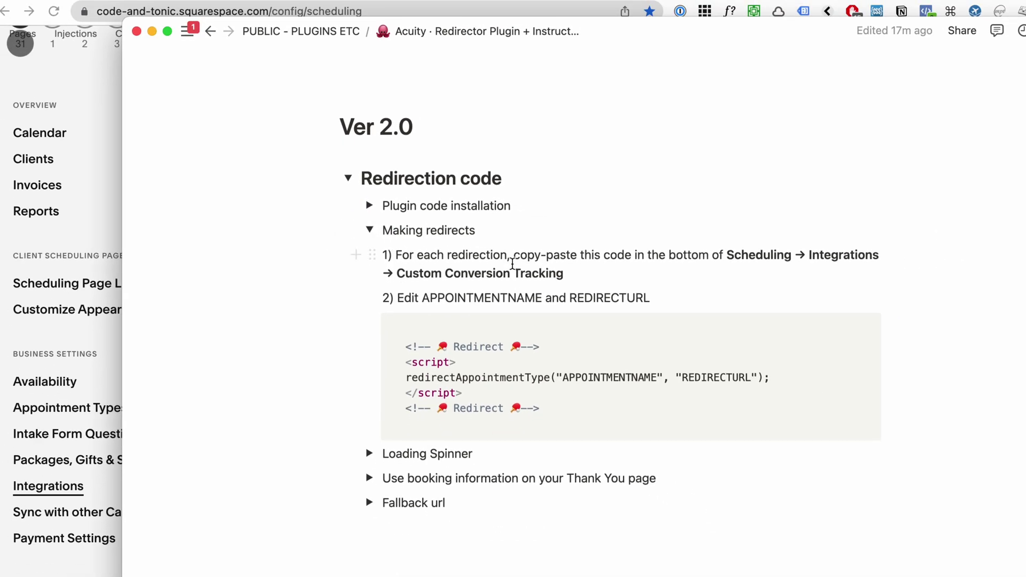
{"action": "scroll", "coordinate": [556, 272], "scroll_direction": "down", "scroll_amount": 3}
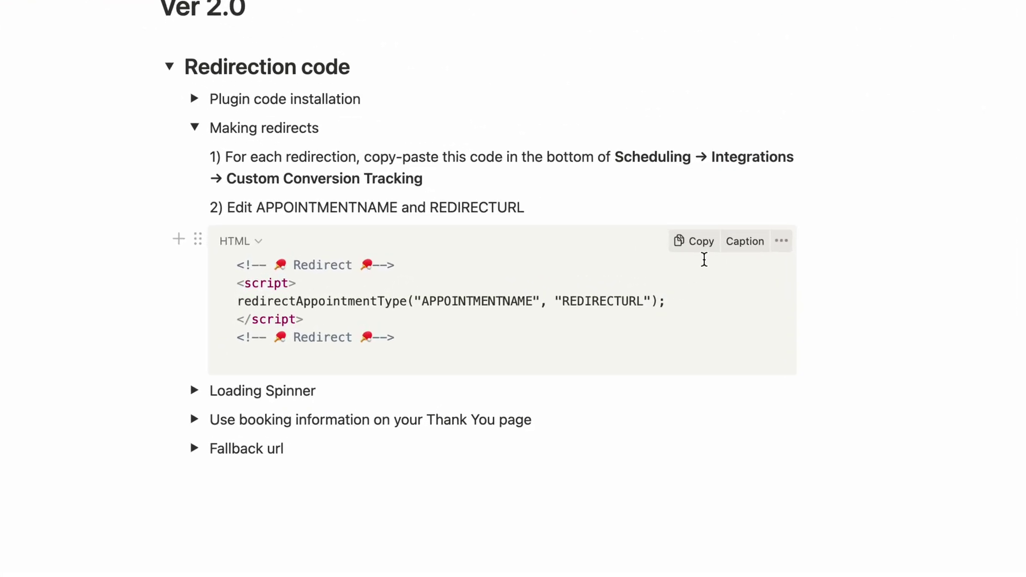
{"action": "left_click", "coordinate": [701, 243]}
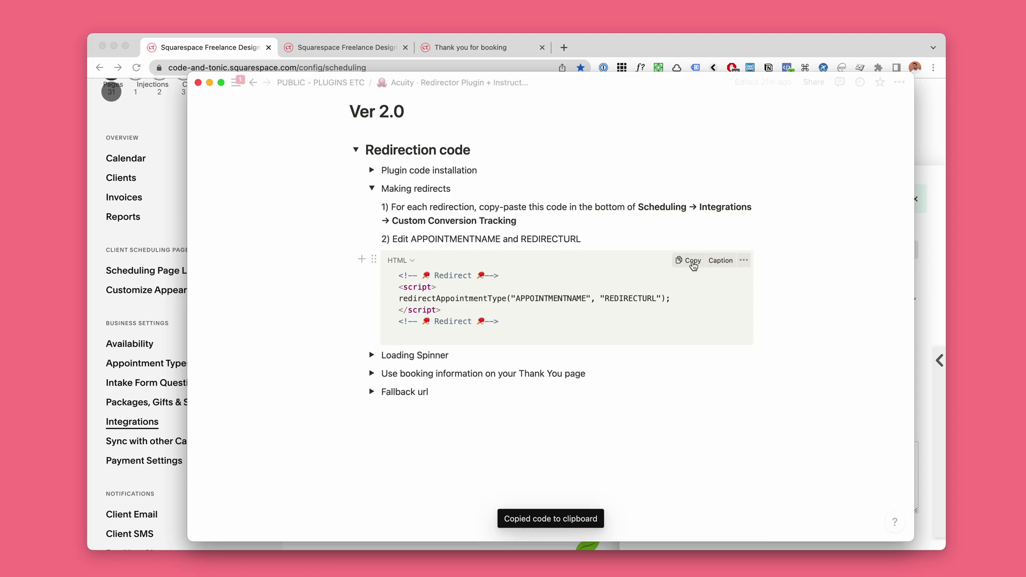
Step: Reopen Custom Conversion Tracking settings and enlarge the tracking code box to show the whole script
{"action": "left_click", "coordinate": [689, 52]}
{"action": "scroll", "coordinate": [781, 292], "scroll_direction": "down", "scroll_amount": 3}
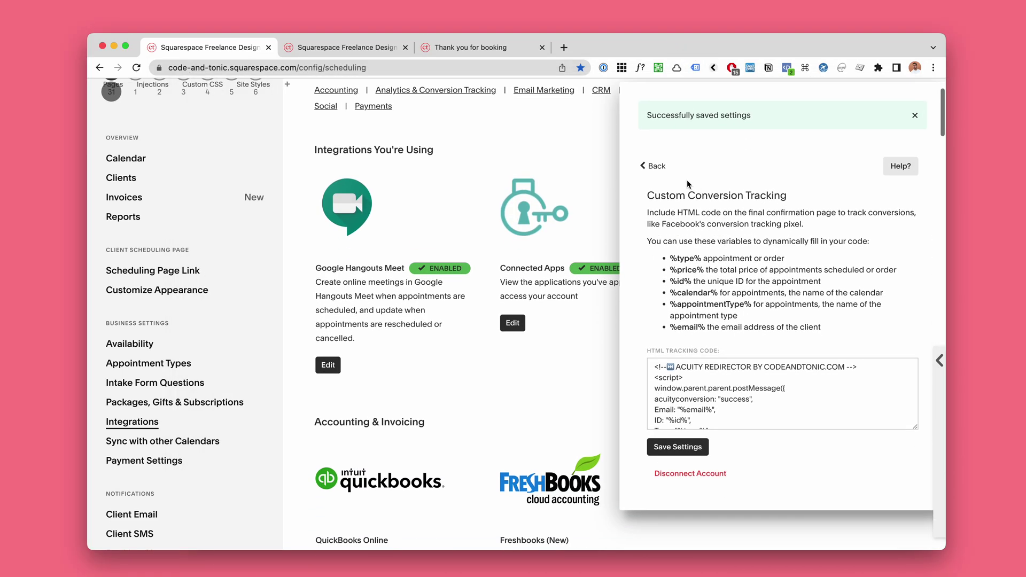
{"action": "scroll", "coordinate": [693, 206], "scroll_direction": "down", "scroll_amount": 8}
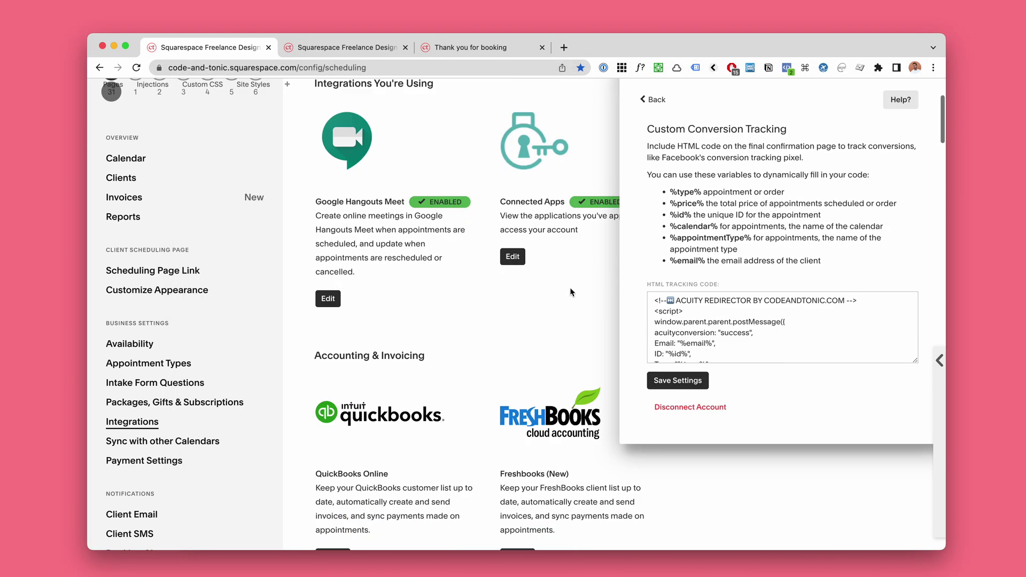
{"action": "scroll", "coordinate": [569, 293], "scroll_direction": "up", "scroll_amount": 10}
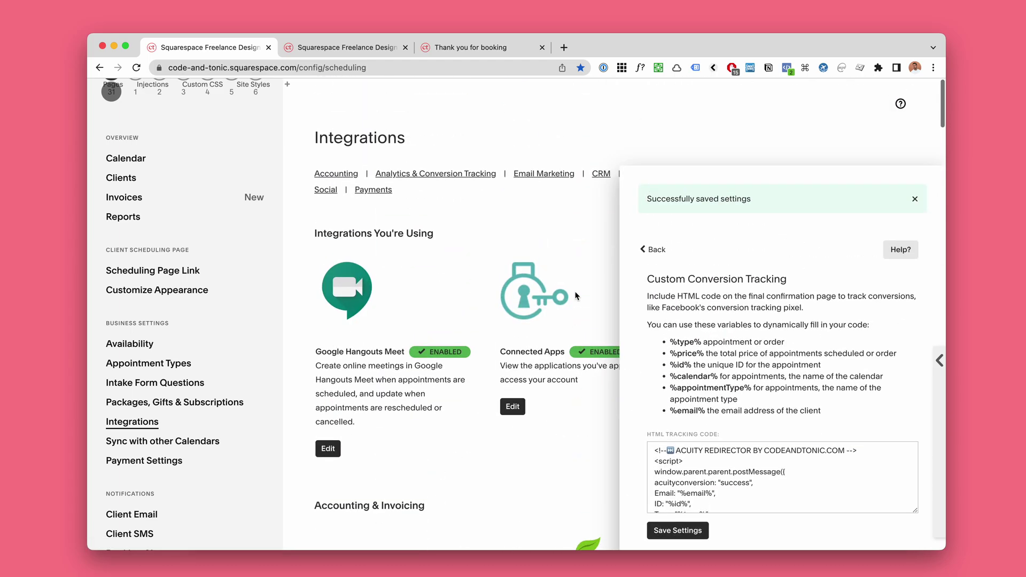
{"action": "left_click", "coordinate": [457, 182]}
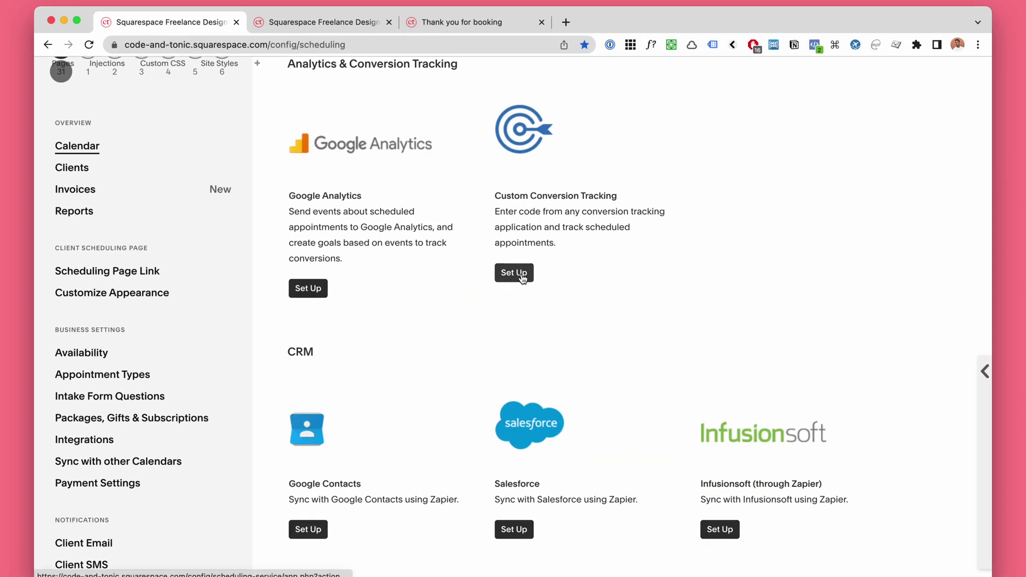
{"action": "left_click", "coordinate": [522, 277]}
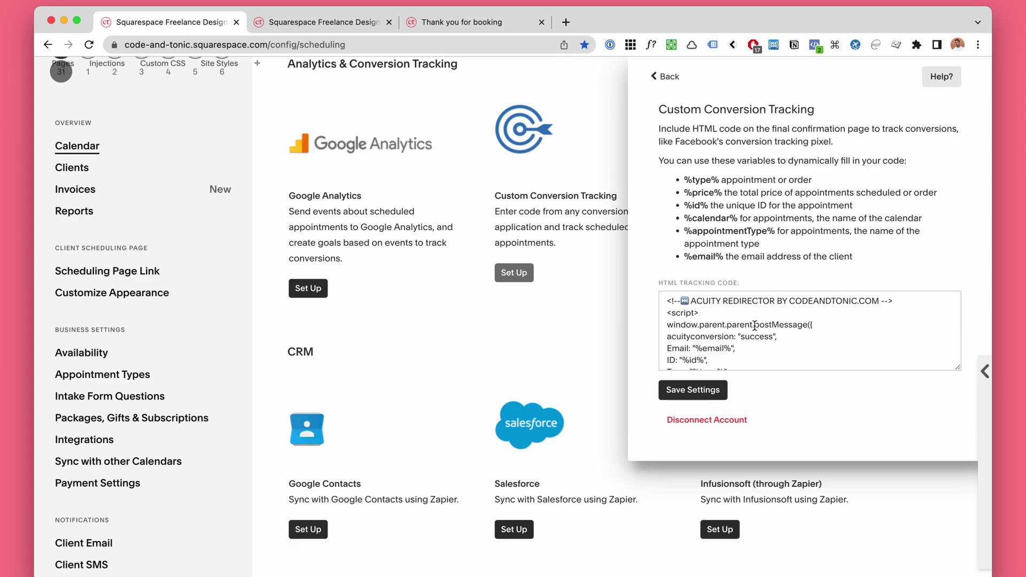
{"action": "mouse_move", "coordinate": [986, 374]}
{"action": "left_click", "coordinate": [823, 365]}
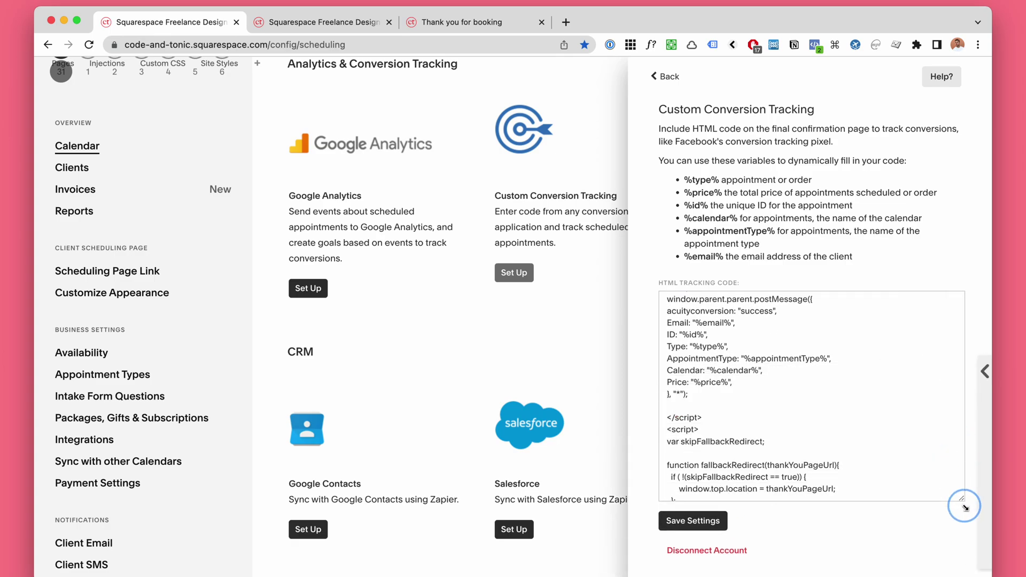
{"action": "scroll", "coordinate": [822, 365], "scroll_direction": "down", "scroll_amount": 10}
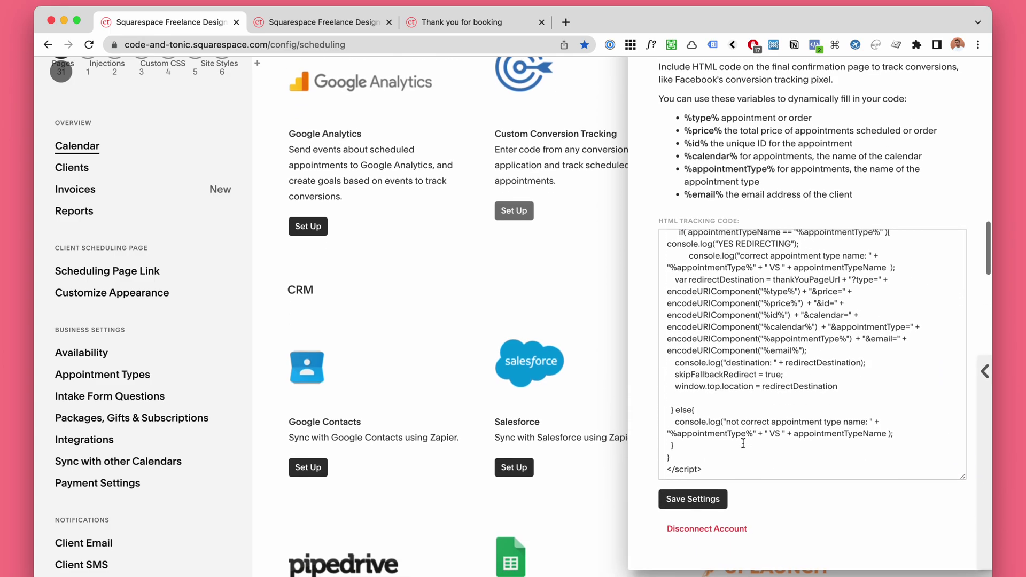
{"action": "scroll", "coordinate": [745, 390], "scroll_direction": "down", "scroll_amount": 2}
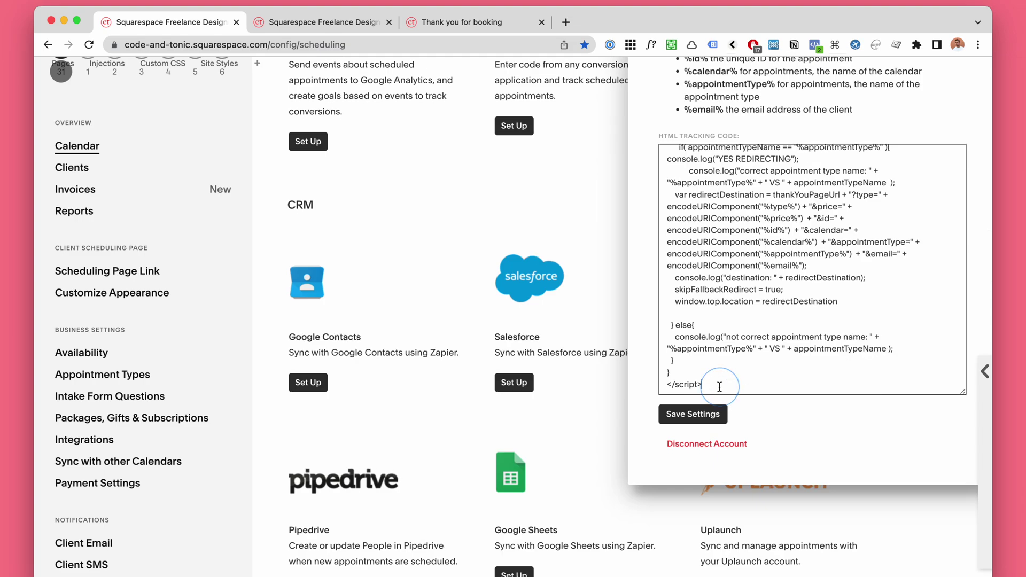
{"action": "scroll", "coordinate": [745, 383], "scroll_direction": "down", "scroll_amount": 1}
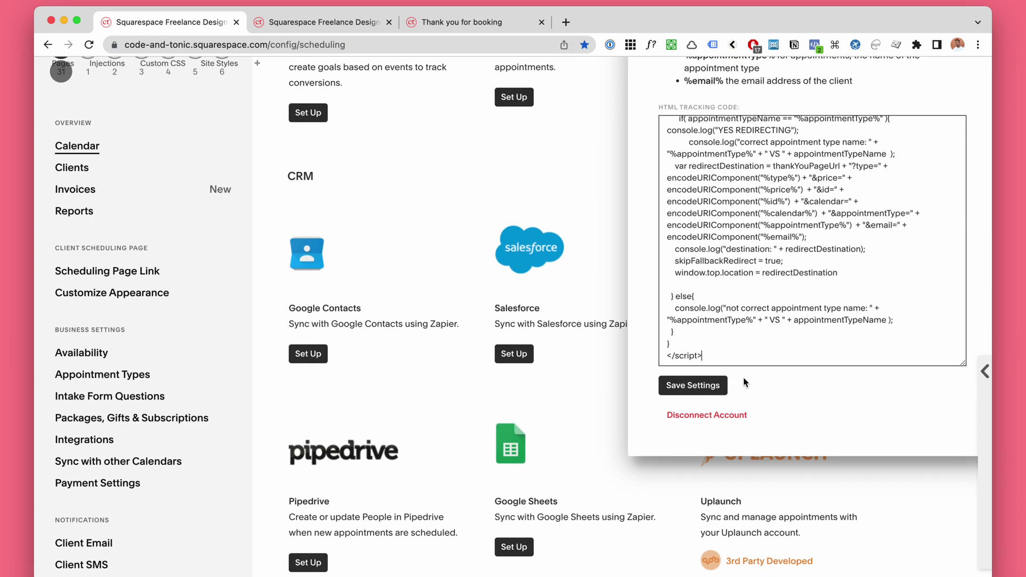
Step: Paste the redirect snippet on new lines after the closing </script> tag and save
{"action": "key", "text": "Return"}
{"action": "key", "text": "Return"}
{"action": "key", "text": "Return"}
{"action": "key", "text": "Return"}
{"action": "key", "text": "Return"}
{"action": "key", "text": "Return"}
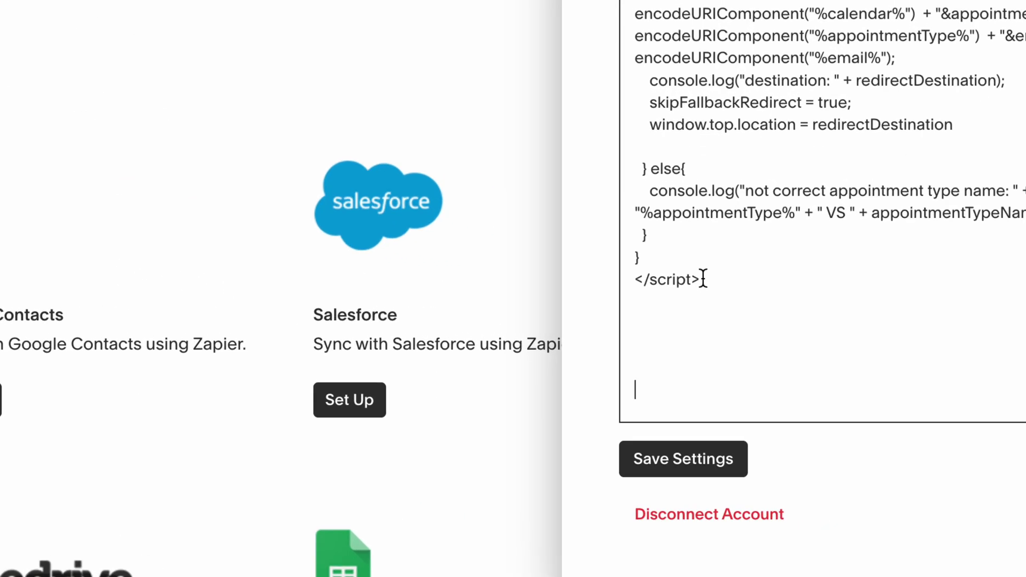
{"action": "left_click_drag", "start_coordinate": [673, 290], "coordinate": [725, 286]}
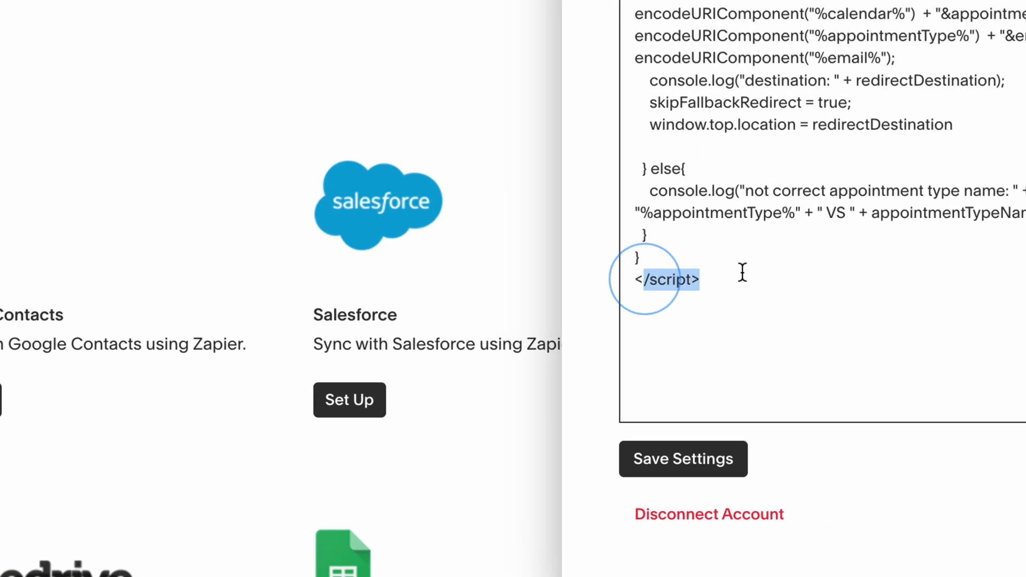
{"action": "left_click", "coordinate": [743, 276]}
{"action": "left_click", "coordinate": [692, 368]}
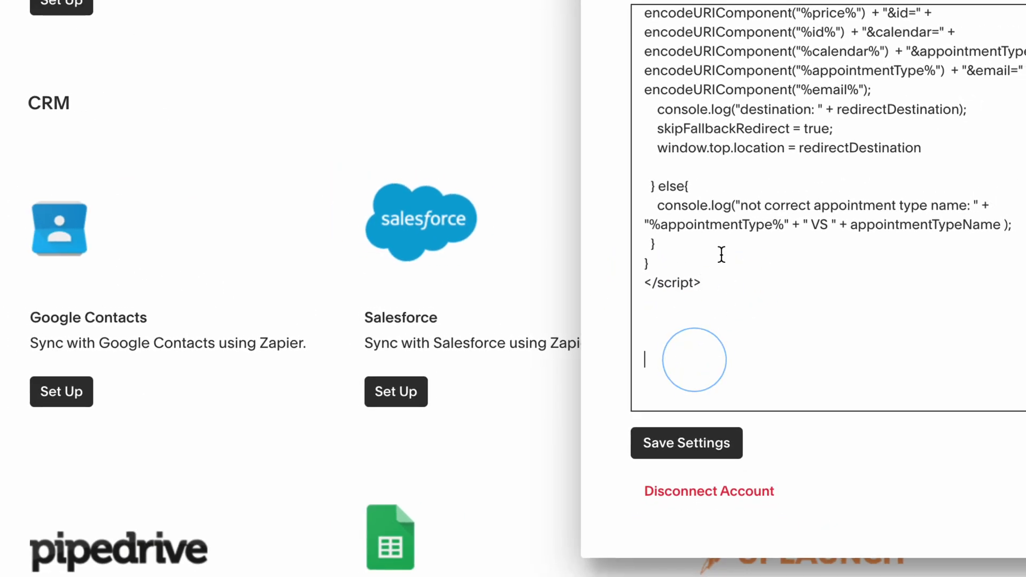
{"action": "scroll", "coordinate": [721, 254], "scroll_direction": "up", "scroll_amount": 8}
{"action": "scroll", "coordinate": [718, 137], "scroll_direction": "down", "scroll_amount": 8}
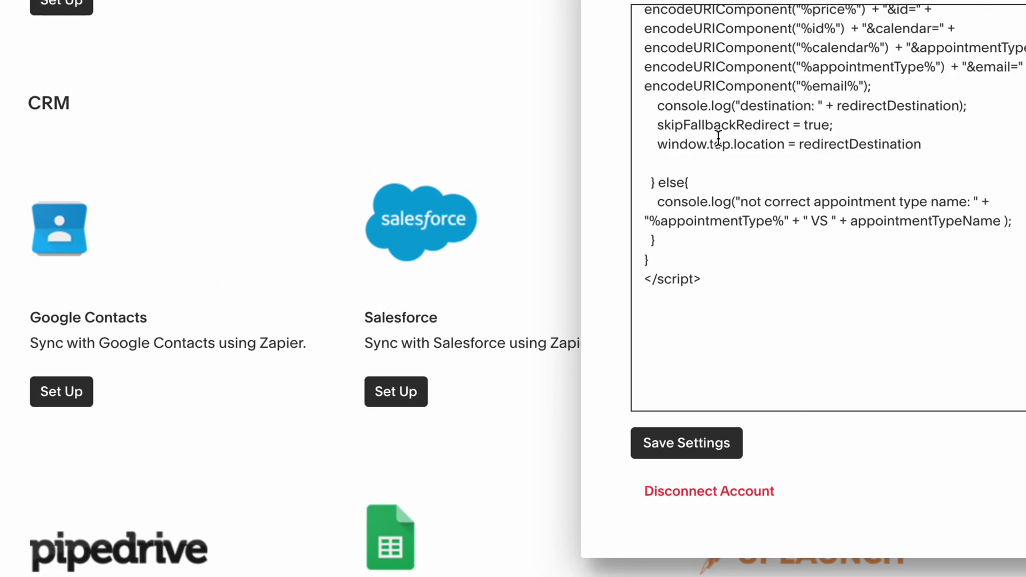
{"action": "left_click", "coordinate": [664, 361]}
{"action": "key", "text": "super+v"}
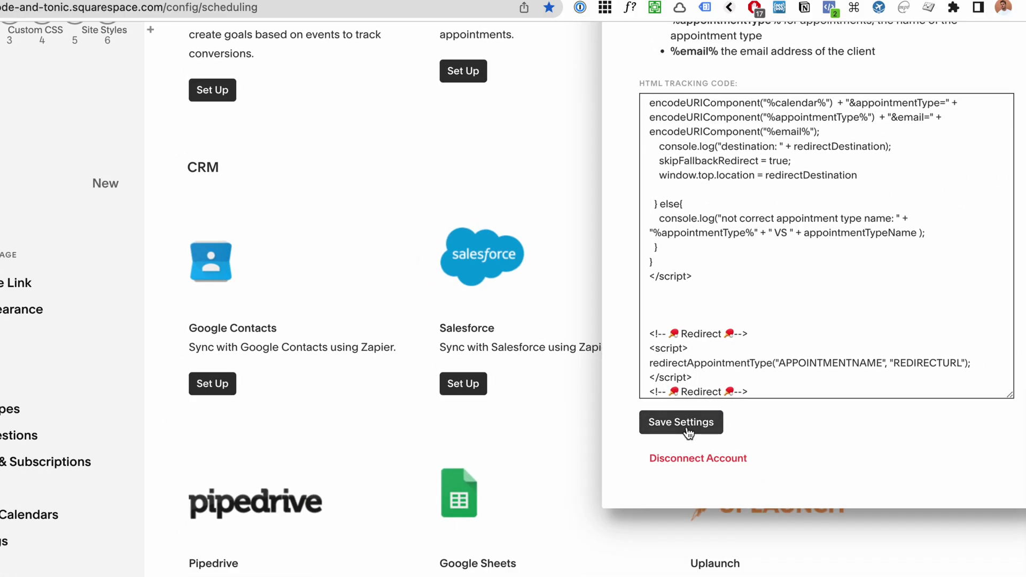
{"action": "left_click", "coordinate": [689, 433]}
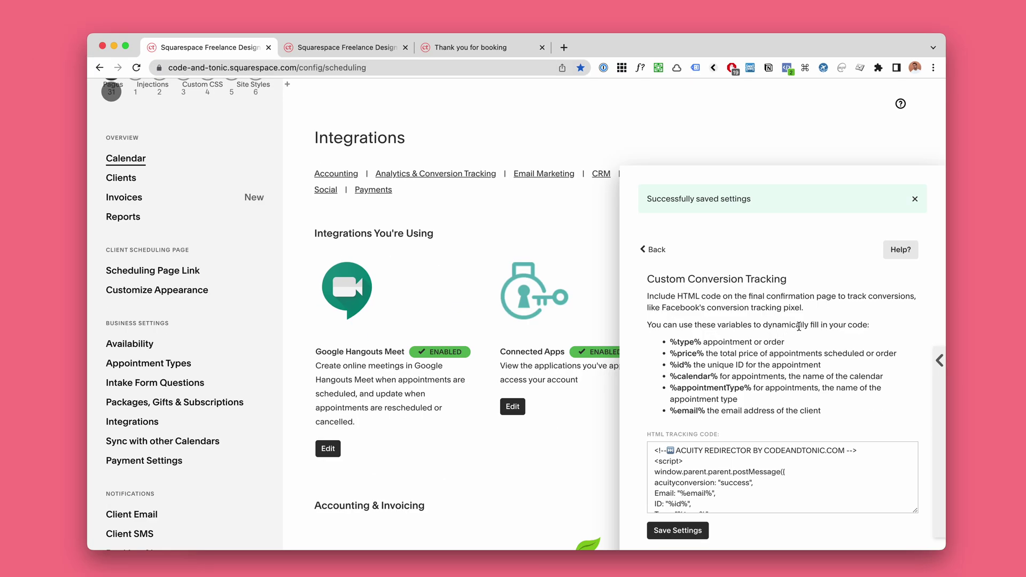
Step: Review the APPOINTMENTNAME and REDIRECTURL placeholders in the pasted redirect snippet
{"action": "scroll", "coordinate": [799, 326], "scroll_direction": "down", "scroll_amount": 2}
{"action": "left_click_drag", "start_coordinate": [915, 393], "coordinate": [918, 509]}
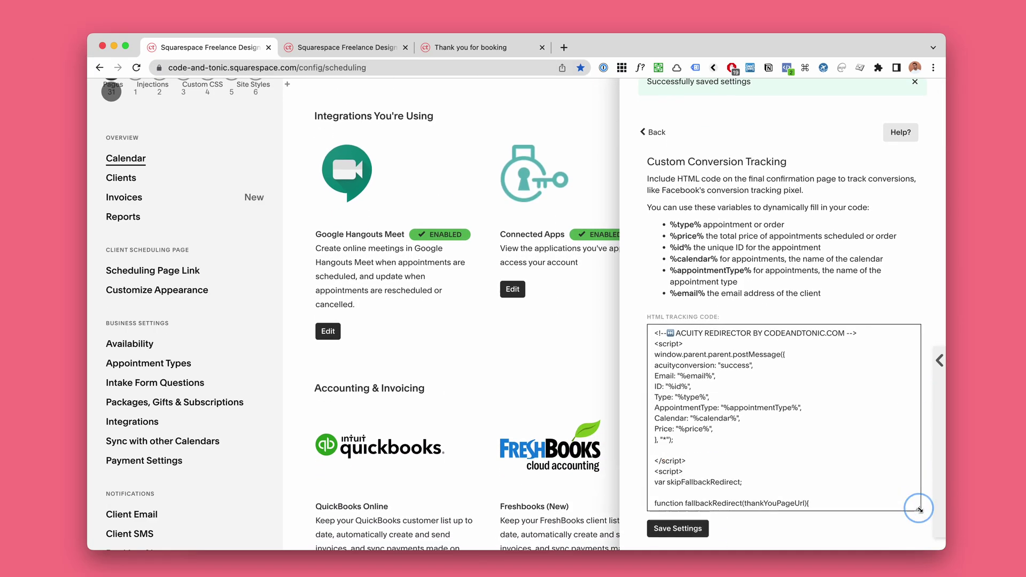
{"action": "scroll", "coordinate": [812, 430], "scroll_direction": "down", "scroll_amount": 10}
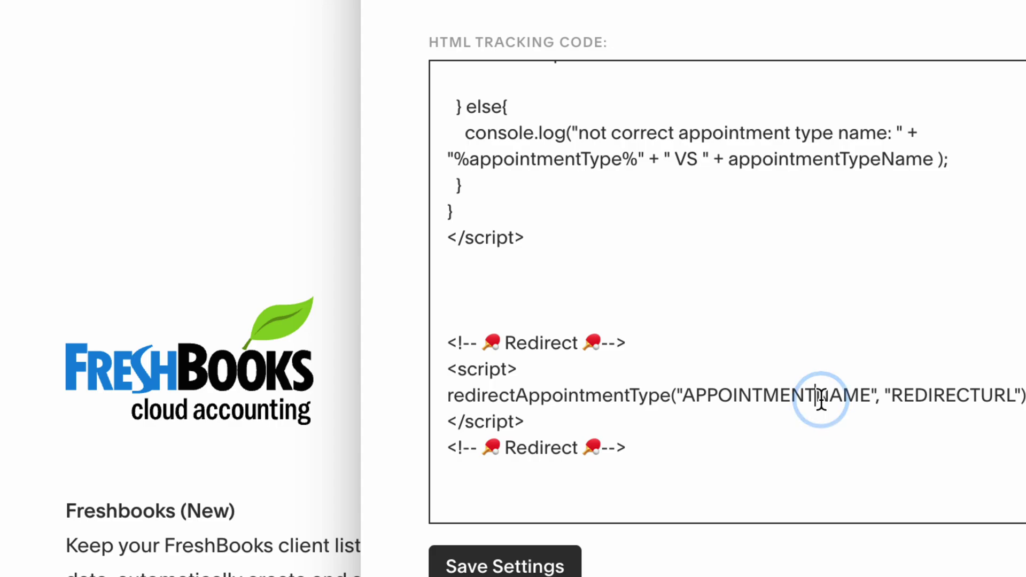
{"action": "double_click", "coordinate": [826, 402]}
{"action": "double_click", "coordinate": [941, 394]}
{"action": "left_click", "coordinate": [818, 392]}
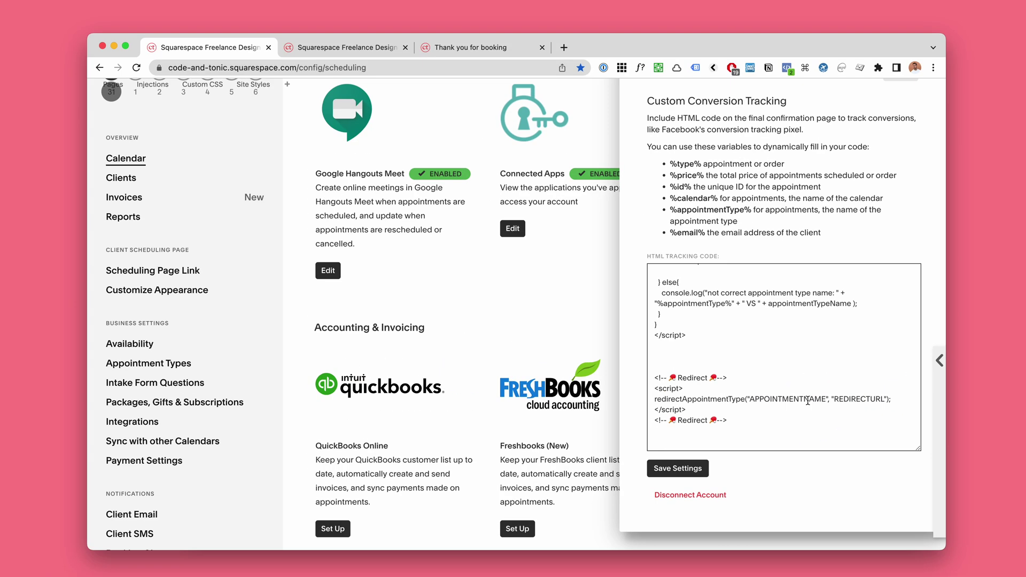
Step: Edit Shopify Analytics Conversion Consultation and copy its full name from the Name field
{"action": "left_click", "coordinate": [362, 52]}
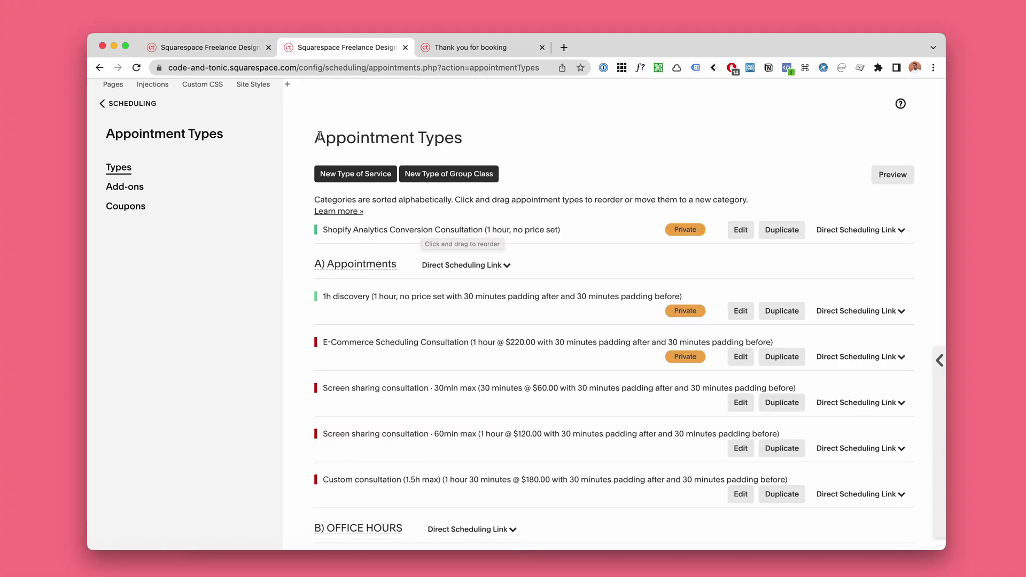
{"action": "left_click_drag", "start_coordinate": [319, 137], "coordinate": [469, 138]}
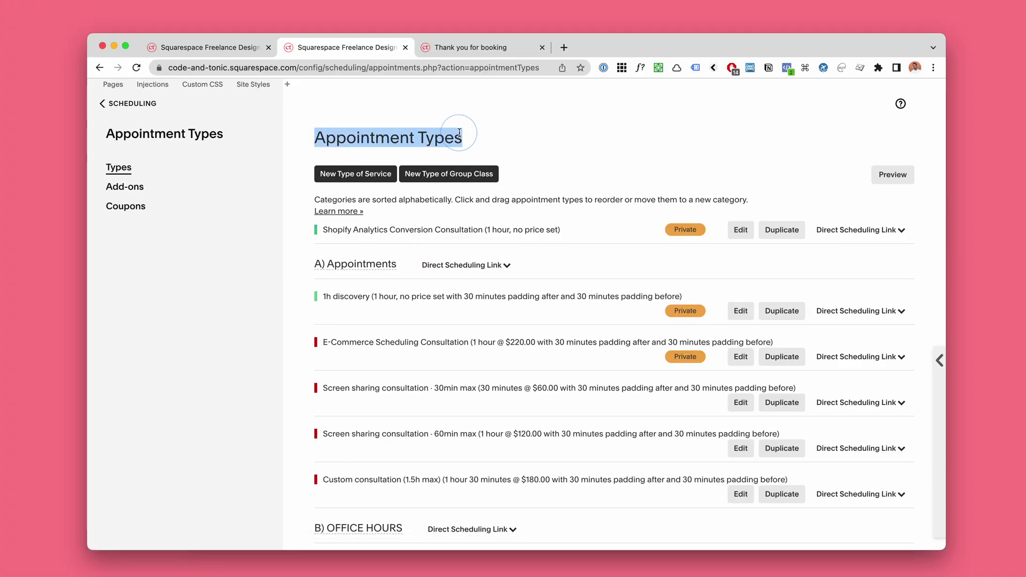
{"action": "left_click", "coordinate": [465, 135]}
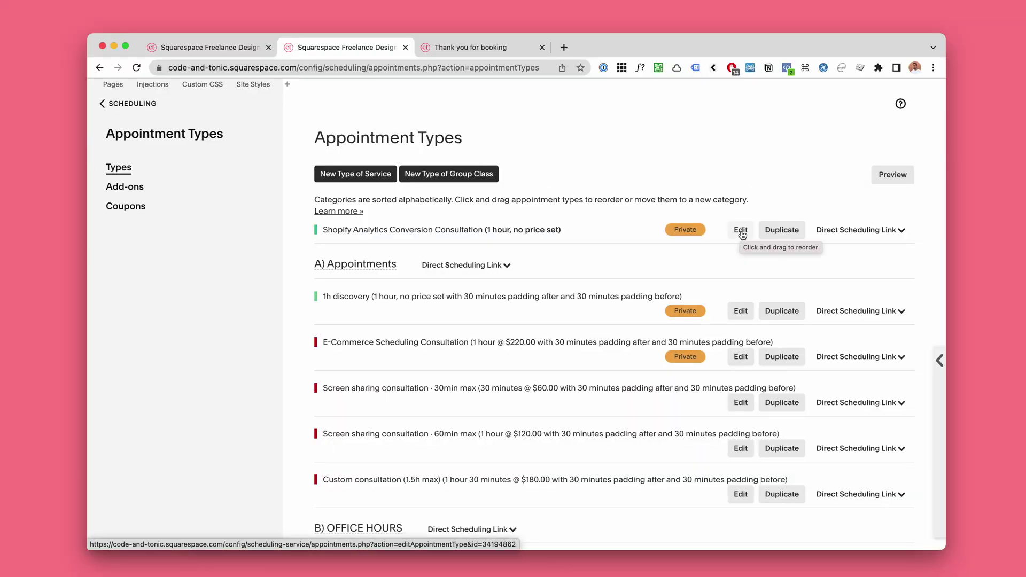
{"action": "left_click", "coordinate": [740, 231]}
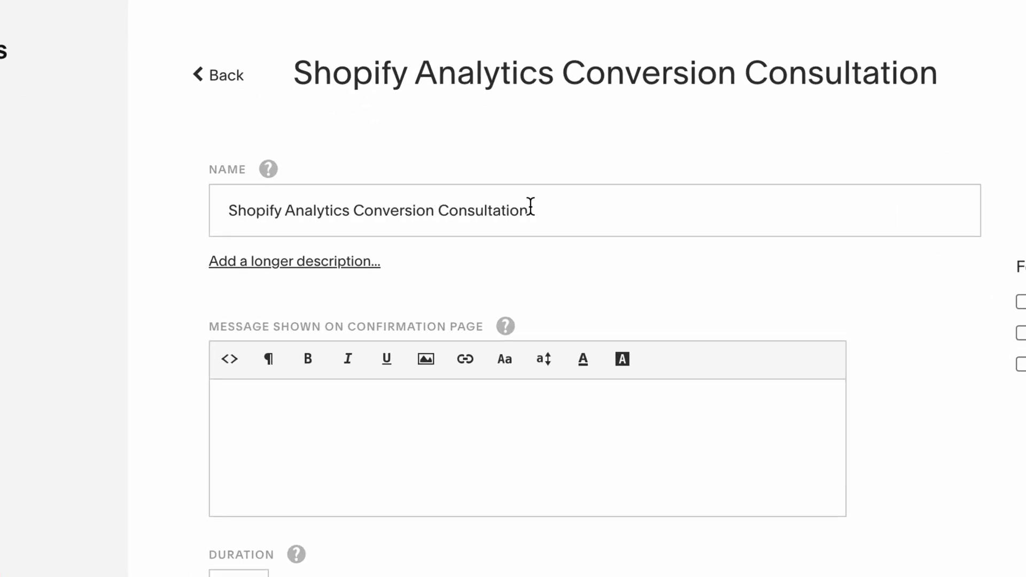
{"action": "left_click", "coordinate": [483, 212]}
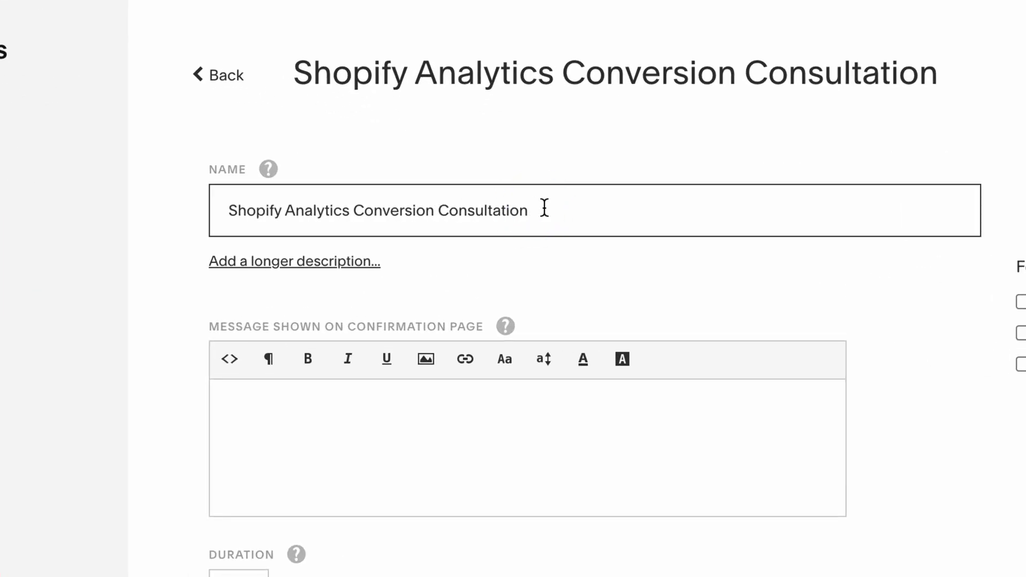
{"action": "left_click_drag", "start_coordinate": [556, 208], "coordinate": [197, 206]}
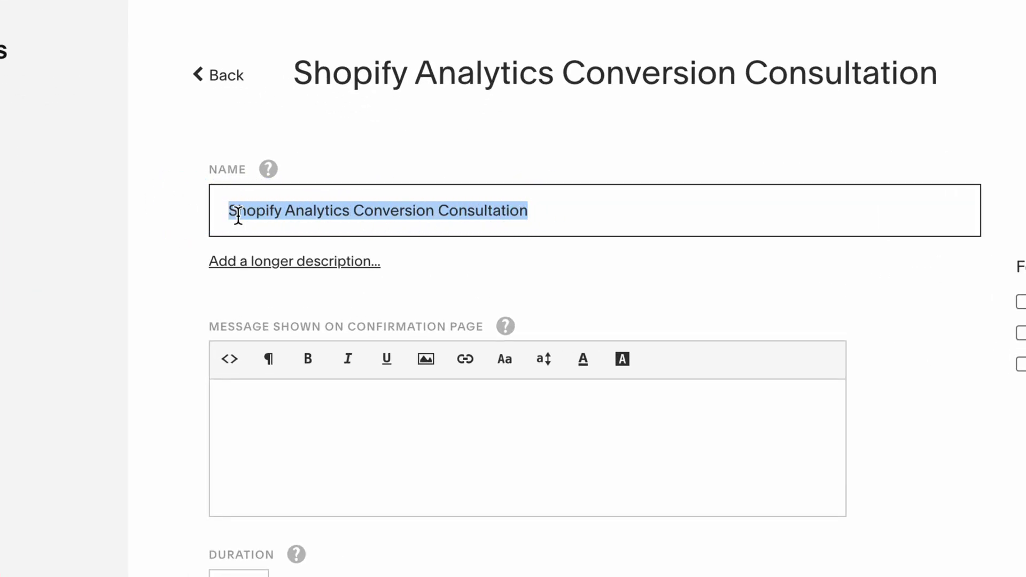
{"action": "right_click", "coordinate": [255, 213]}
{"action": "left_click", "coordinate": [424, 393]}
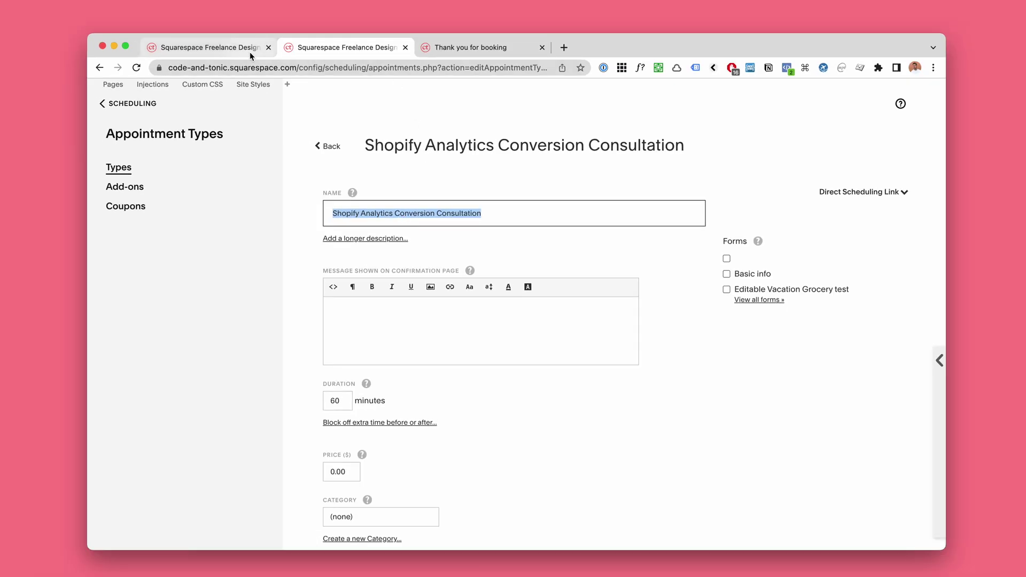
Step: Replace APPOINTMENTNAME in the snippet with 'Shopify Analytics Conversion Consultation' pasted between the quotes
{"action": "left_click", "coordinate": [251, 56]}
{"action": "scroll", "coordinate": [735, 352], "scroll_direction": "down", "scroll_amount": 1}
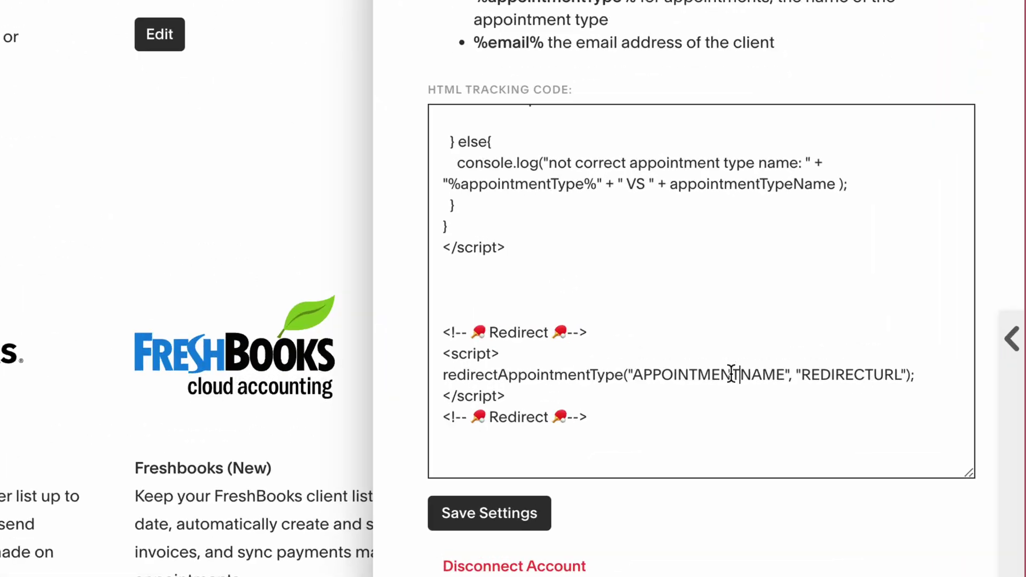
{"action": "double_click", "coordinate": [731, 374]}
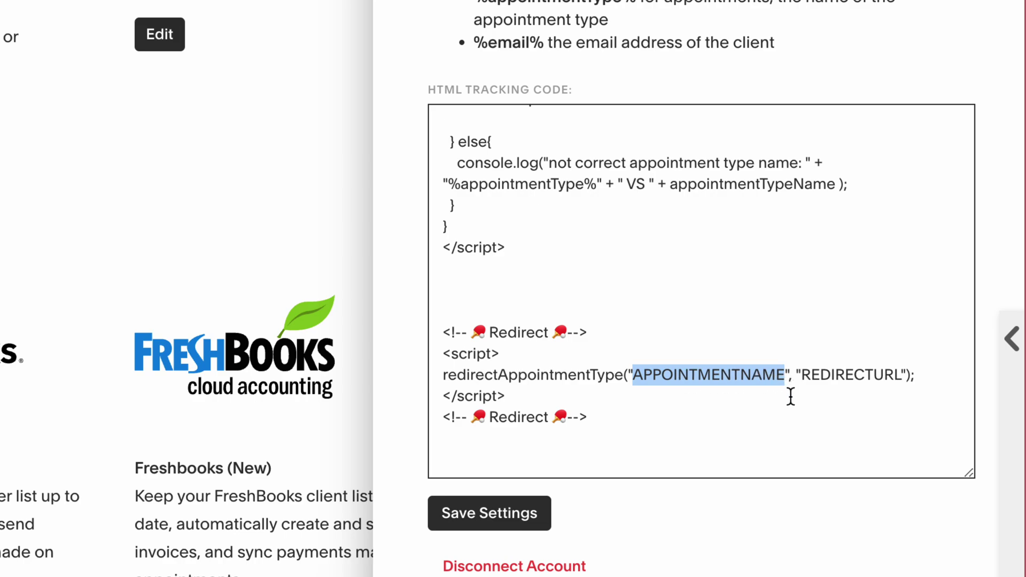
{"action": "key", "text": "BackSpace"}
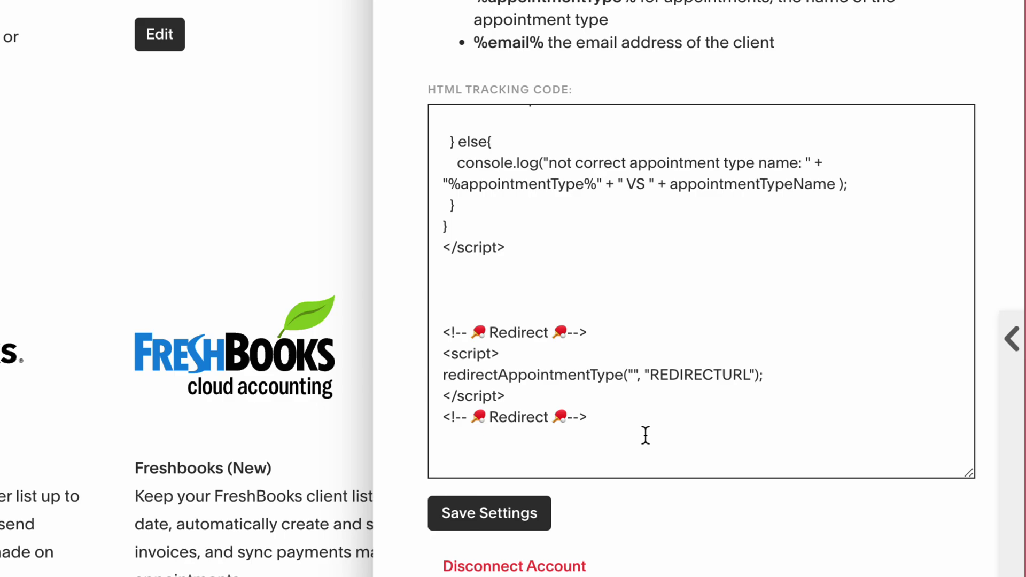
{"action": "key", "text": "super+v"}
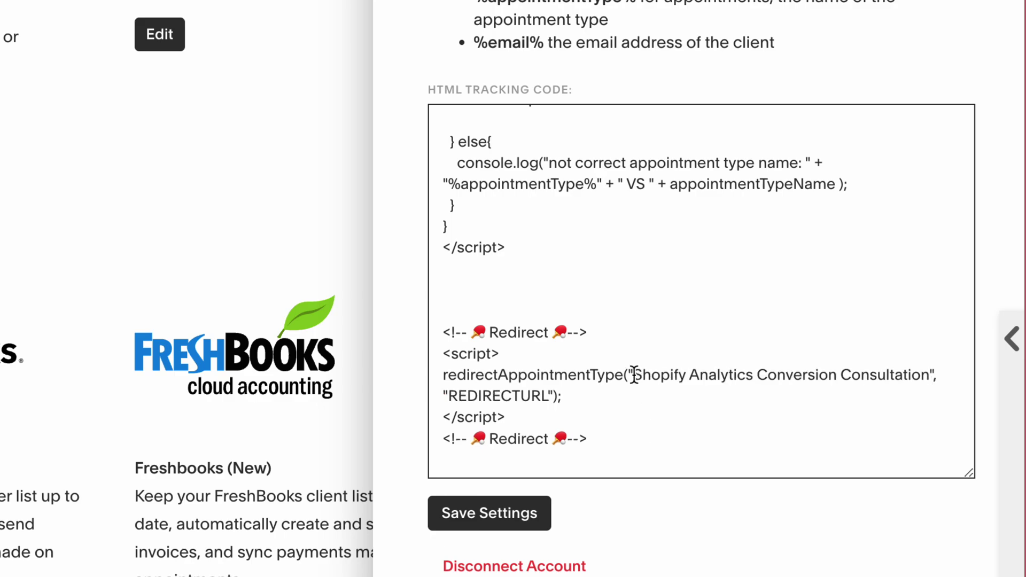
{"action": "left_click_drag", "start_coordinate": [634, 375], "coordinate": [930, 374]}
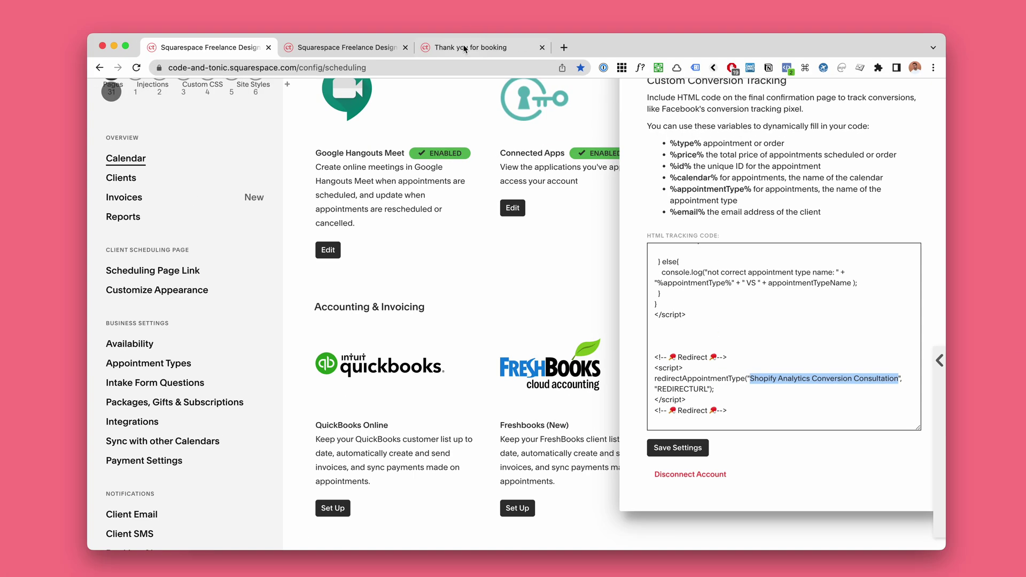
{"action": "left_click", "coordinate": [464, 47]}
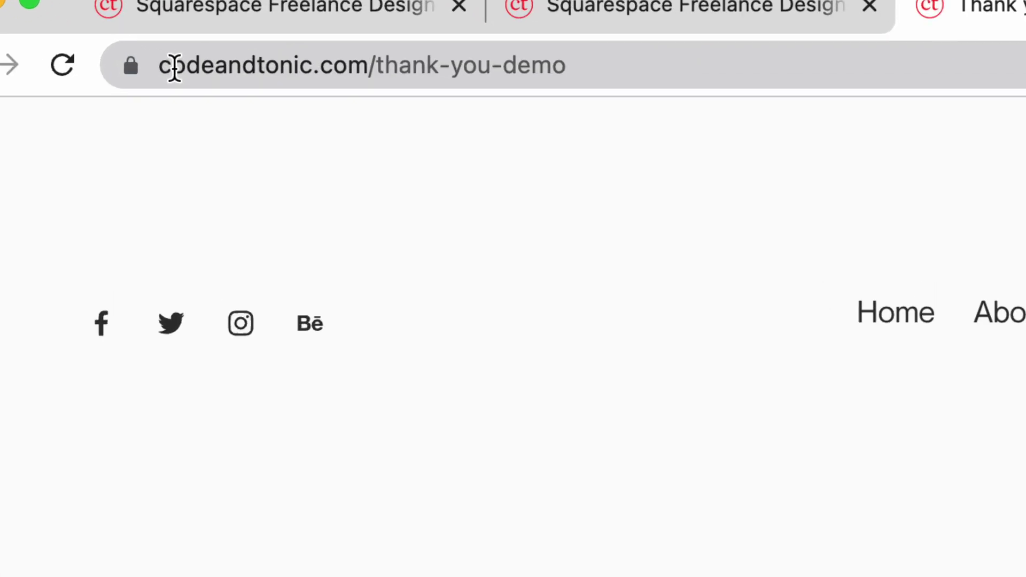
{"action": "left_click", "coordinate": [175, 68]}
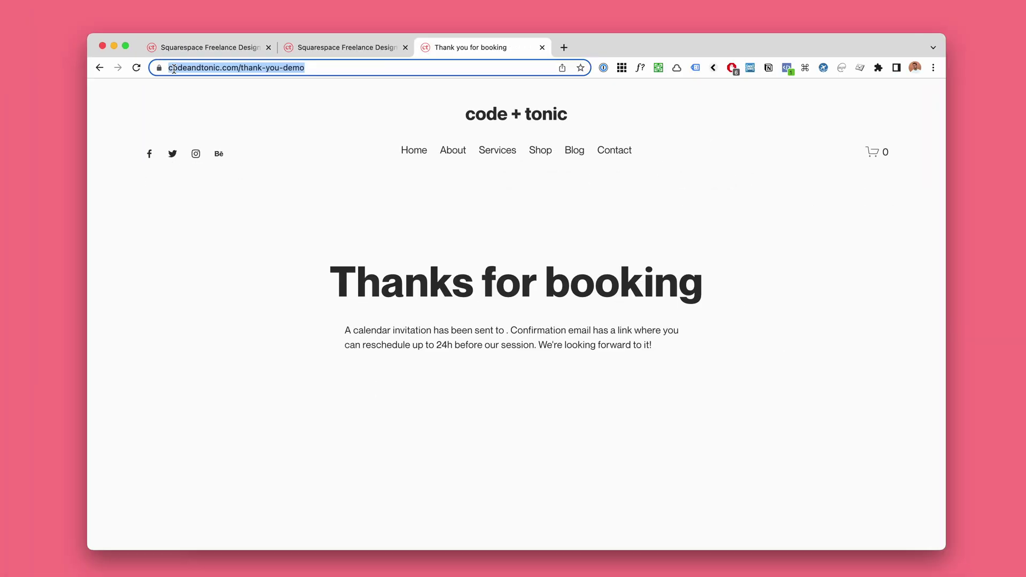
{"action": "left_click", "coordinate": [195, 52]}
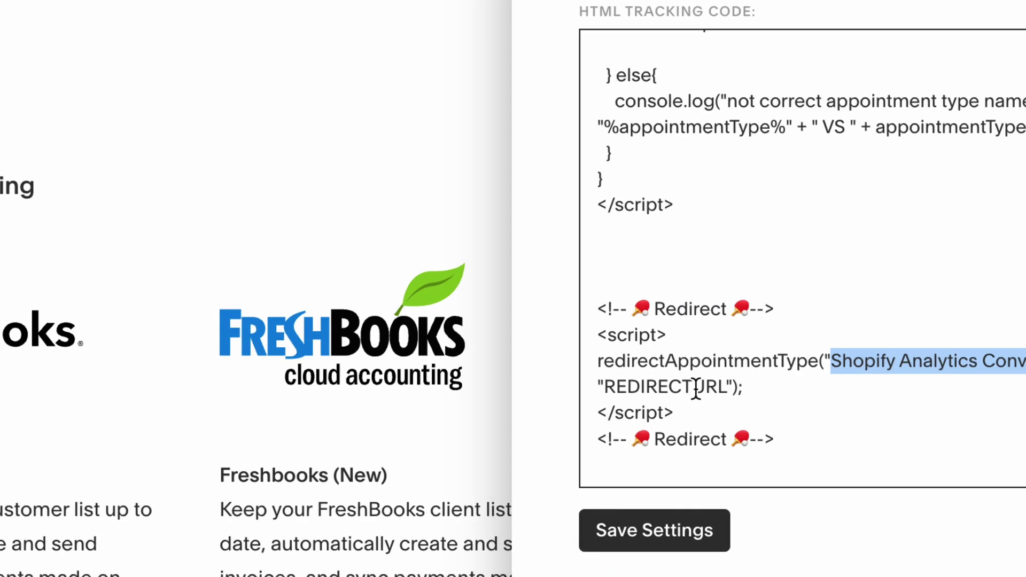
{"action": "double_click", "coordinate": [696, 386]}
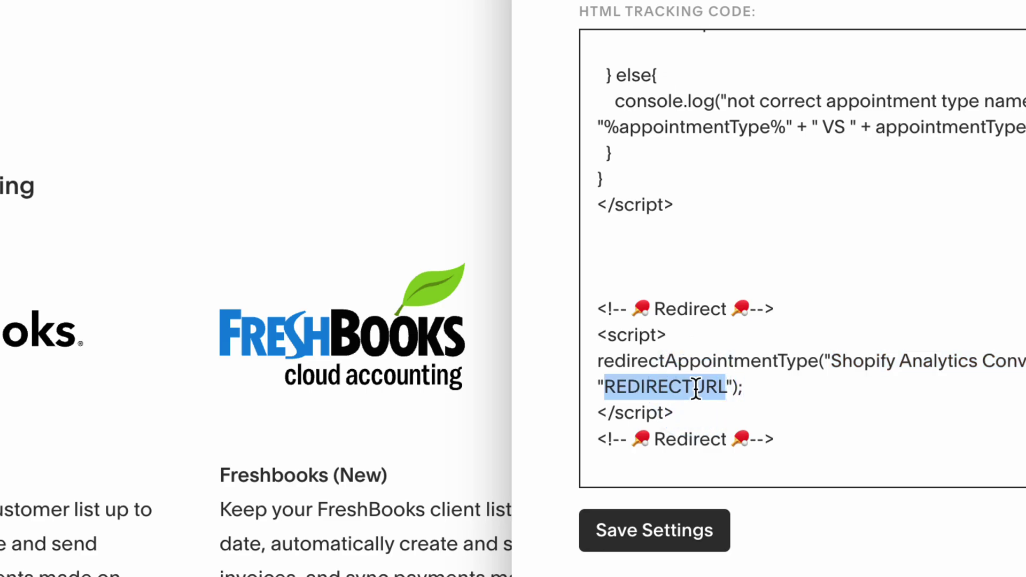
{"action": "key", "text": "BackSpace"}
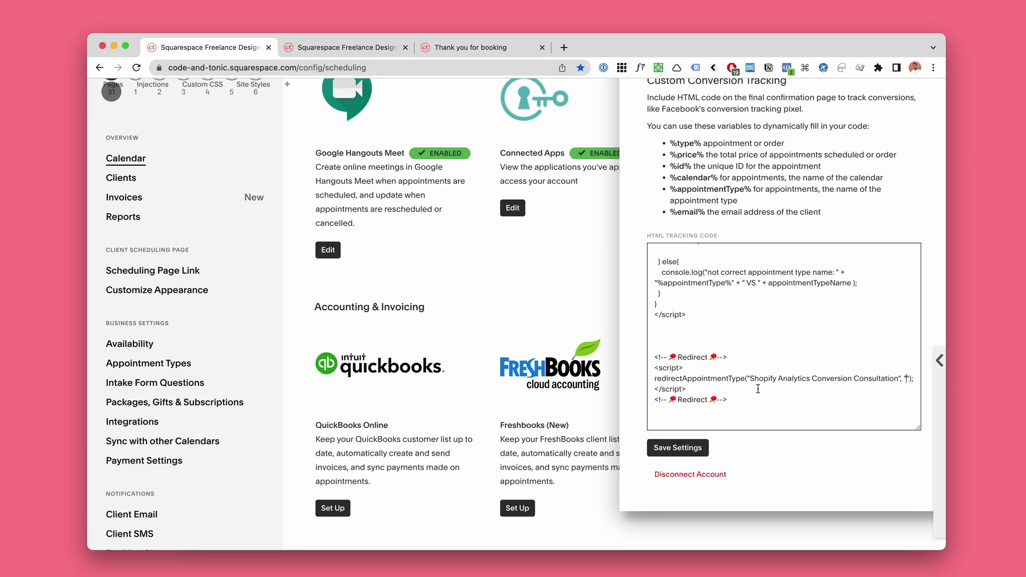
{"action": "key", "text": "super+z"}
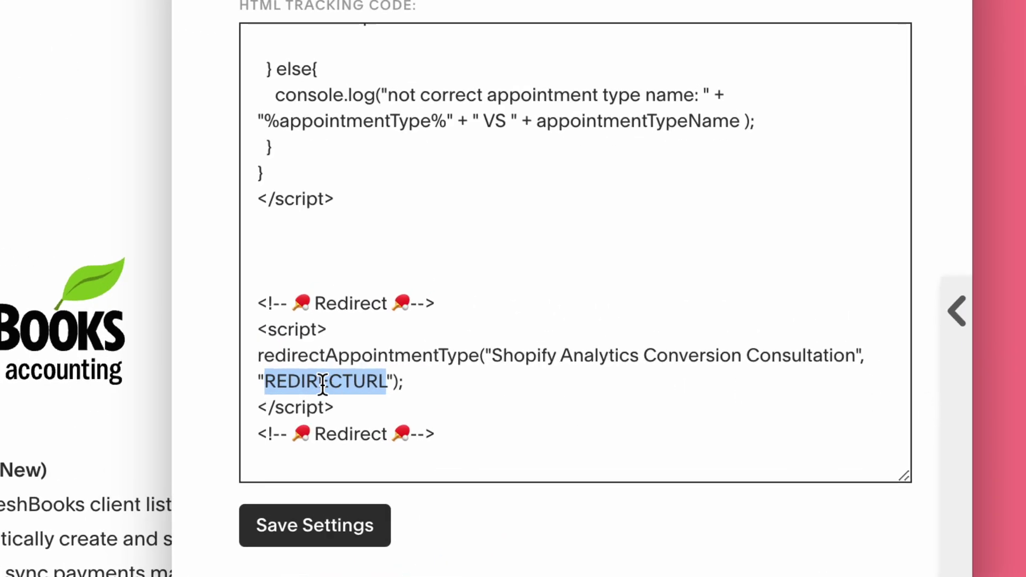
{"action": "key", "text": "BackSpace"}
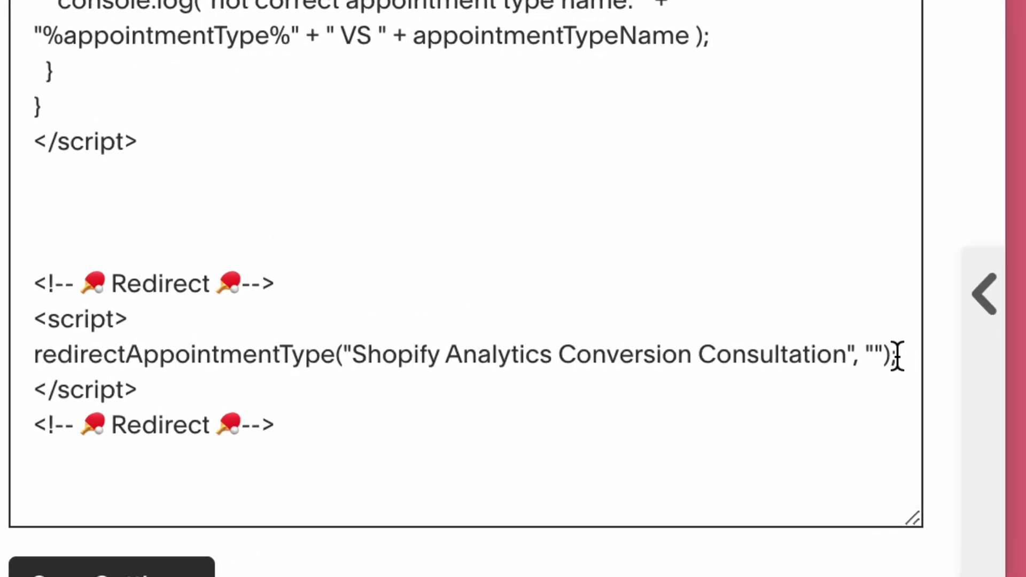
{"action": "key", "text": "super+v"}
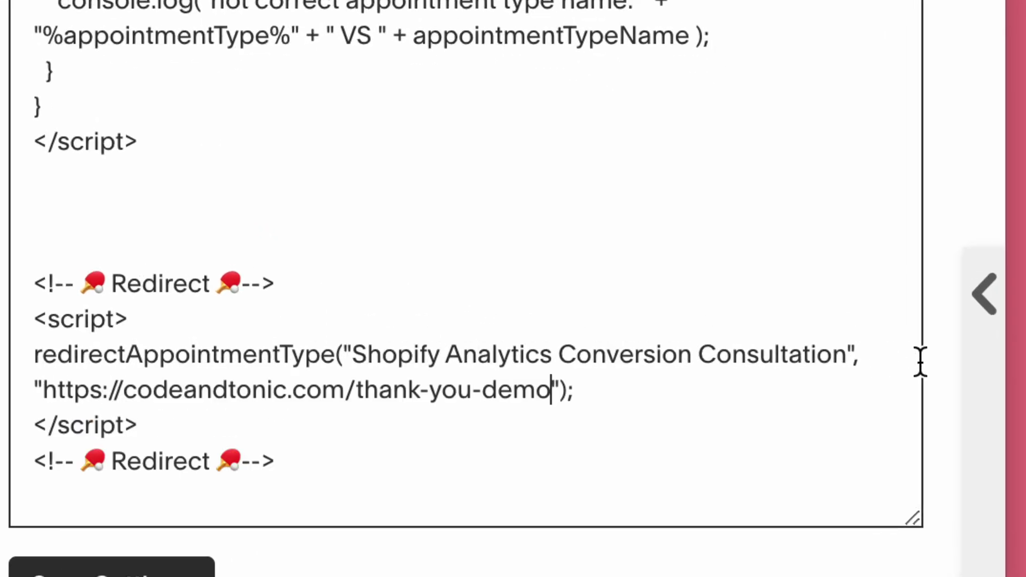
Step: Verify the appointment name and URL, save the settings, and dismiss the confirmation
{"action": "left_click_drag", "start_coordinate": [359, 356], "coordinate": [846, 352]}
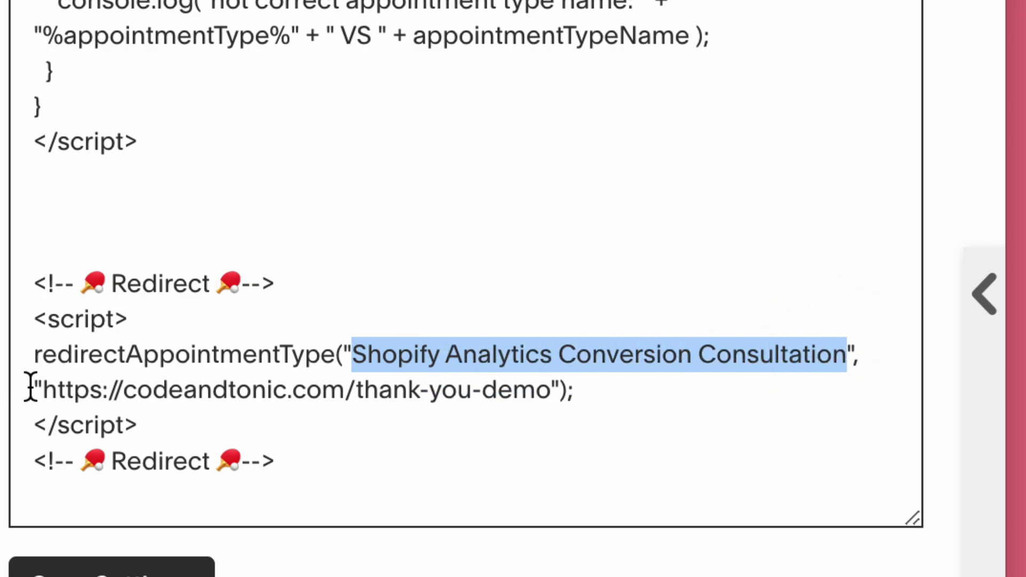
{"action": "left_click_drag", "start_coordinate": [41, 390], "coordinate": [552, 390]}
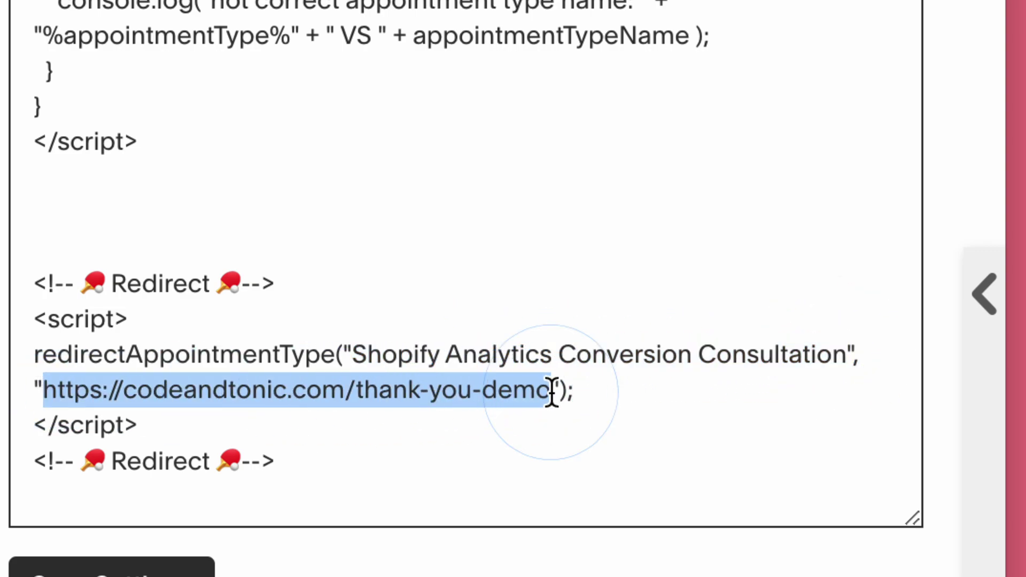
{"action": "left_click", "coordinate": [109, 573]}
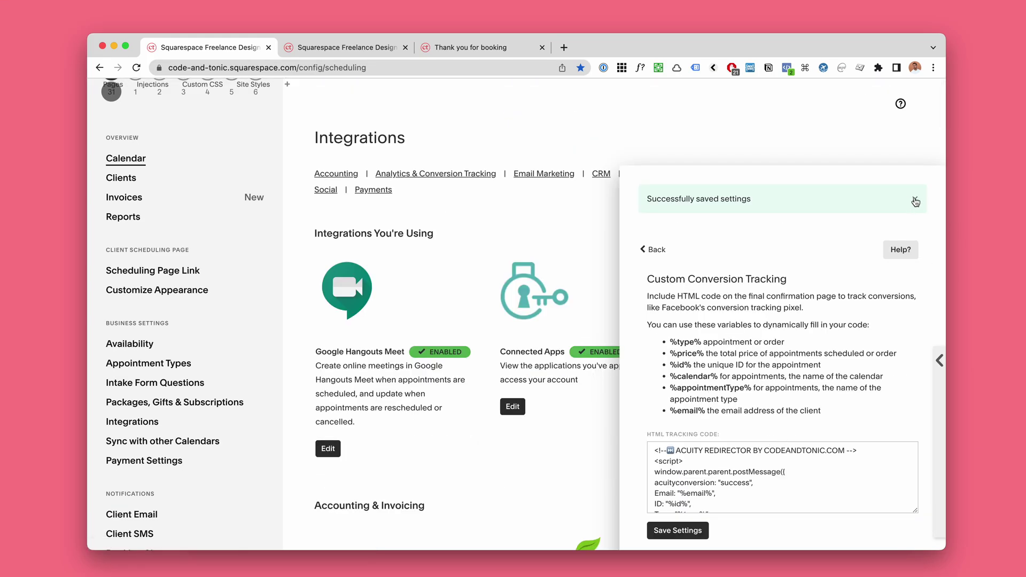
{"action": "left_click", "coordinate": [916, 201]}
Step: Close the conversion tracking settings and collapse Notion's Making redirects section
{"action": "left_click", "coordinate": [555, 273]}
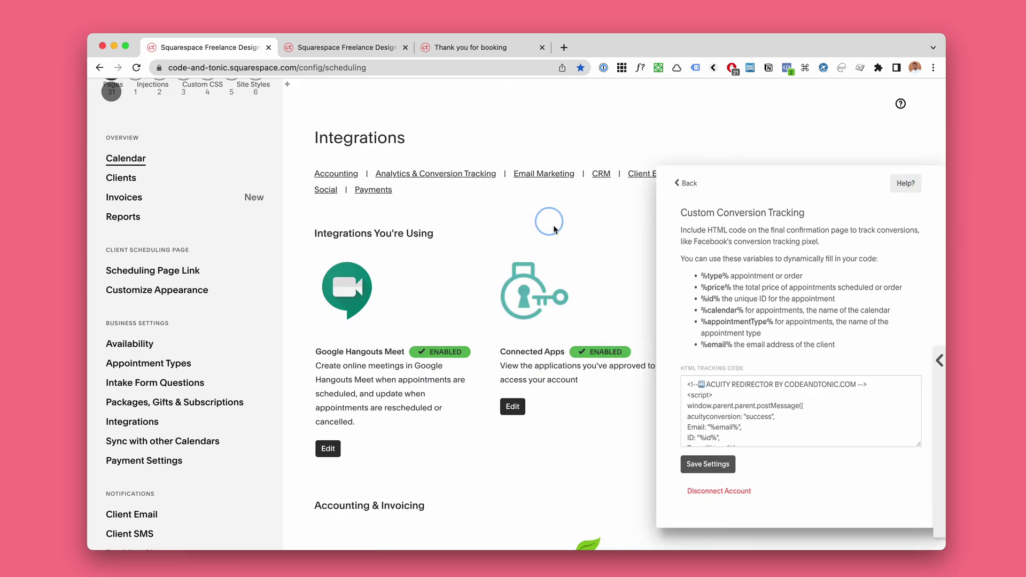
{"action": "key", "text": "super+Tab"}
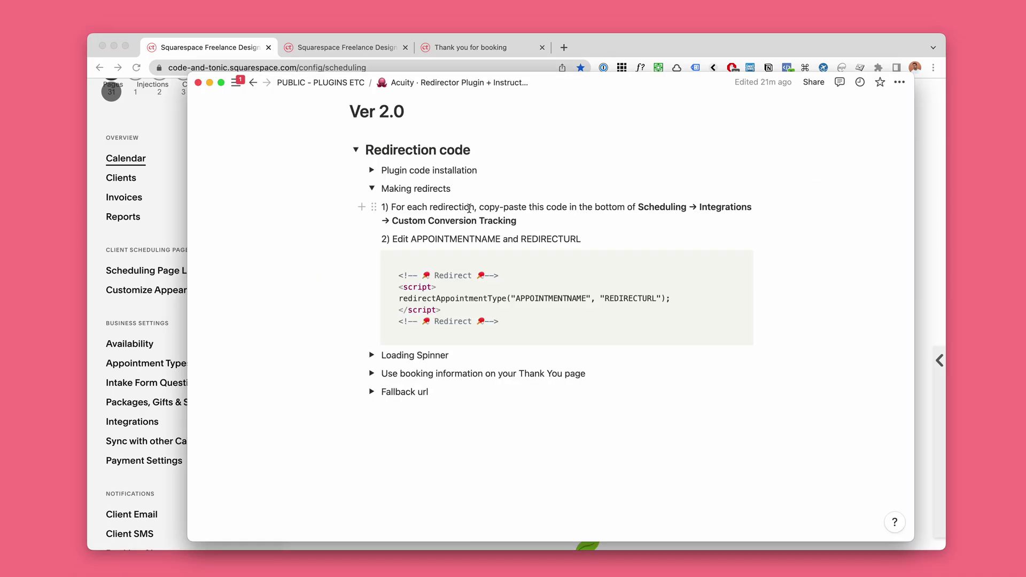
{"action": "left_click", "coordinate": [371, 188]}
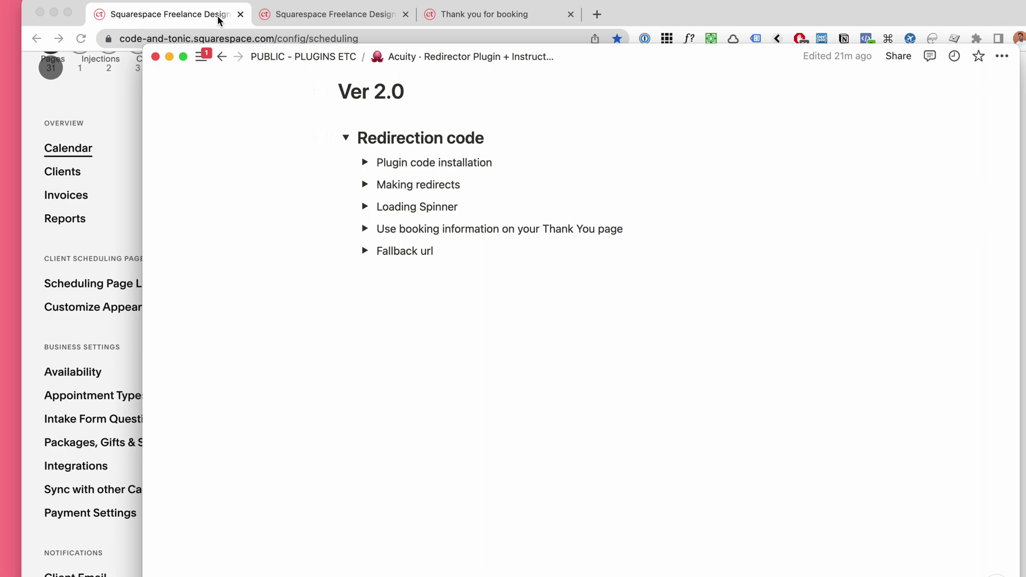
{"action": "left_click", "coordinate": [219, 20]}
Step: Open Shopify Analytics Conversion Consultation's direct scheduling link in a new tab
{"action": "left_click", "coordinate": [283, 21]}
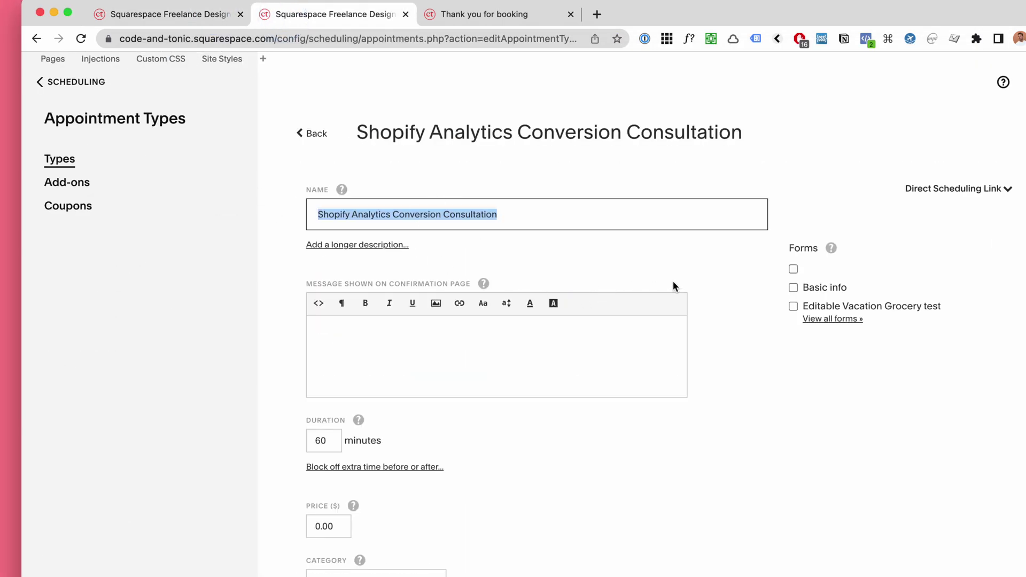
{"action": "scroll", "coordinate": [672, 281], "scroll_direction": "down", "scroll_amount": 1}
{"action": "scroll", "coordinate": [972, 163], "scroll_direction": "up", "scroll_amount": 1}
{"action": "left_click_drag", "start_coordinate": [355, 133], "coordinate": [758, 137]}
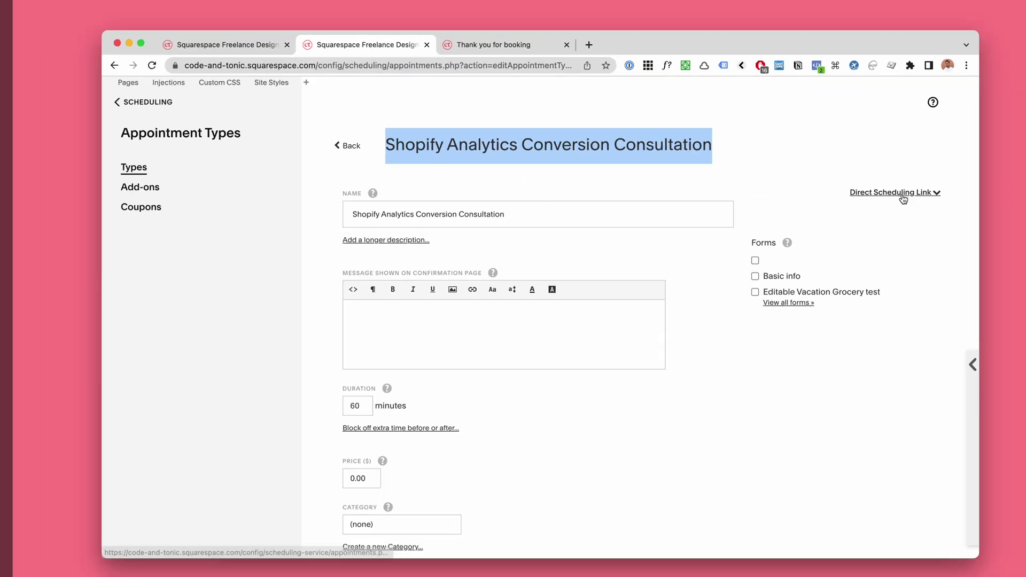
{"action": "left_click", "coordinate": [995, 187]}
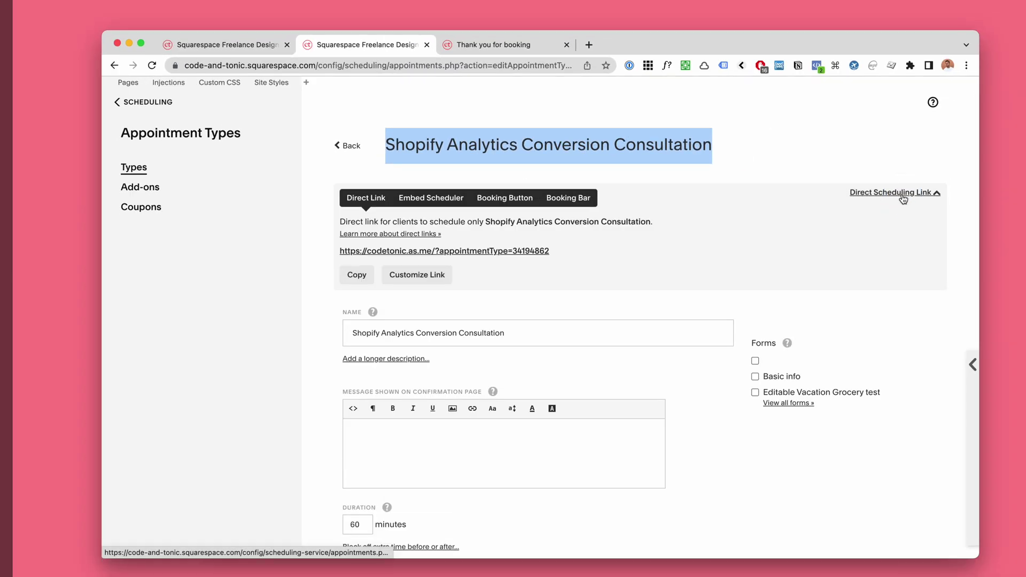
{"action": "left_click", "coordinate": [454, 251], "text": "super"}
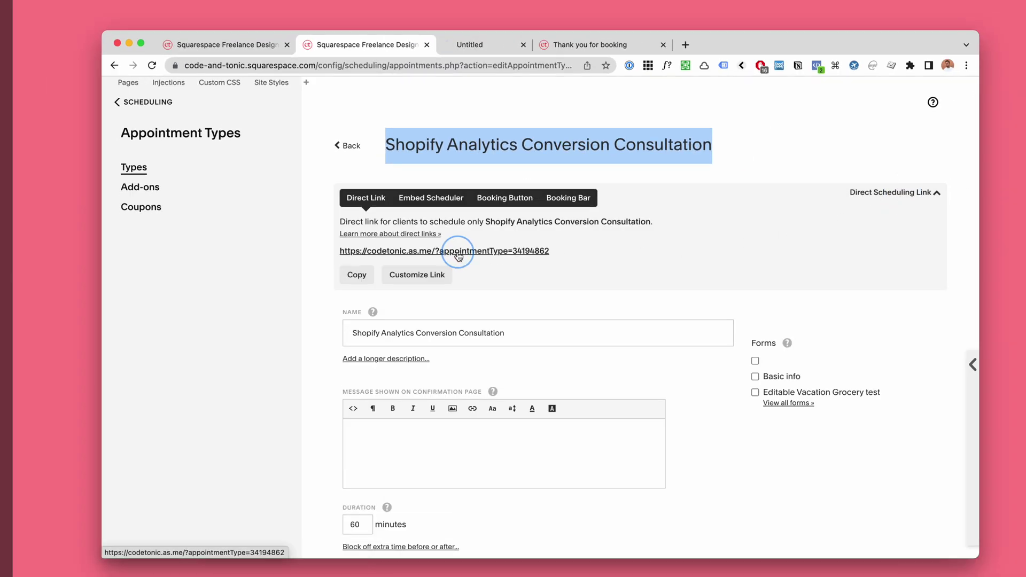
{"action": "left_click", "coordinate": [490, 45]}
{"action": "scroll", "coordinate": [483, 320], "scroll_direction": "down", "scroll_amount": 1}
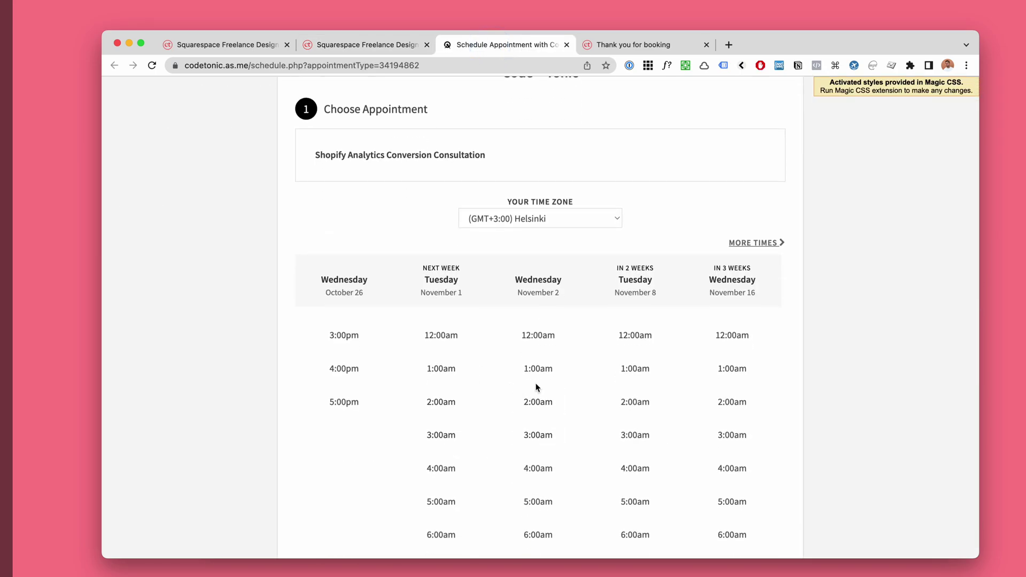
{"action": "key", "text": "super+Tab"}
{"action": "scroll", "coordinate": [634, 263], "scroll_direction": "up", "scroll_amount": 2}
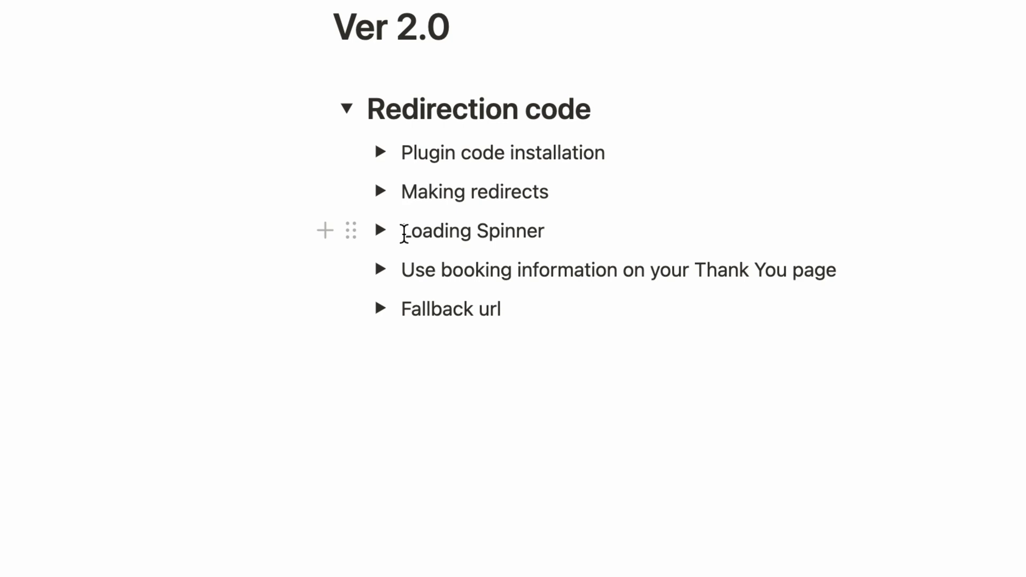
Step: Copy the spinner CSS from Notion's Loading Spinner > Copy CSS Code and return to Integrations
{"action": "scroll", "coordinate": [404, 234], "scroll_direction": "down", "scroll_amount": 1}
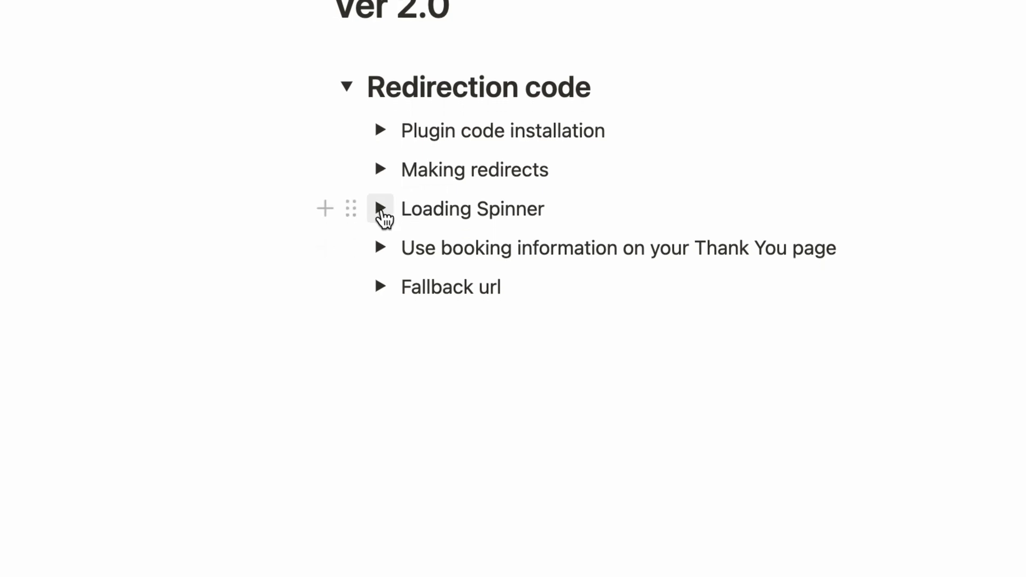
{"action": "left_click", "coordinate": [381, 210]}
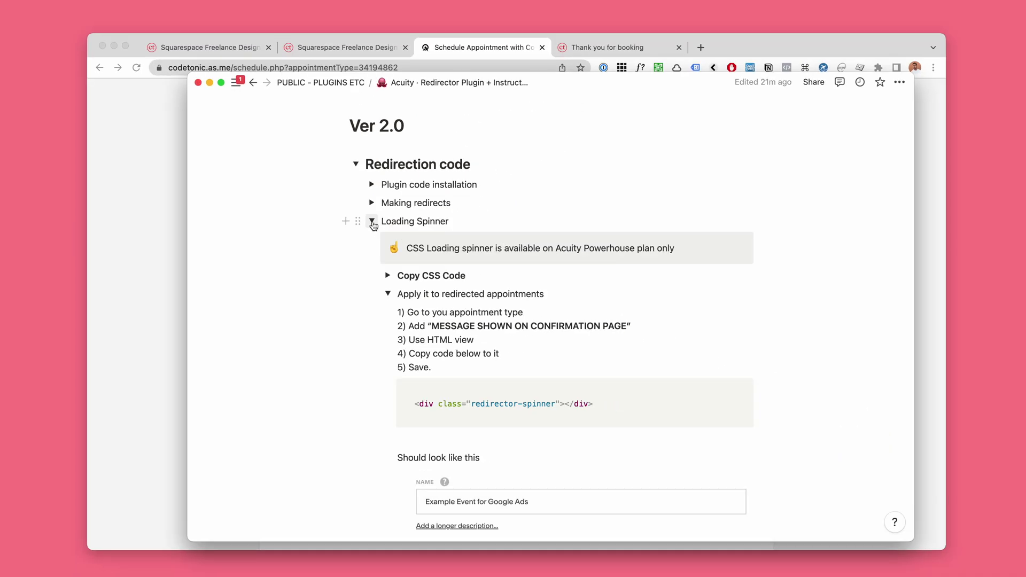
{"action": "left_click", "coordinate": [386, 294]}
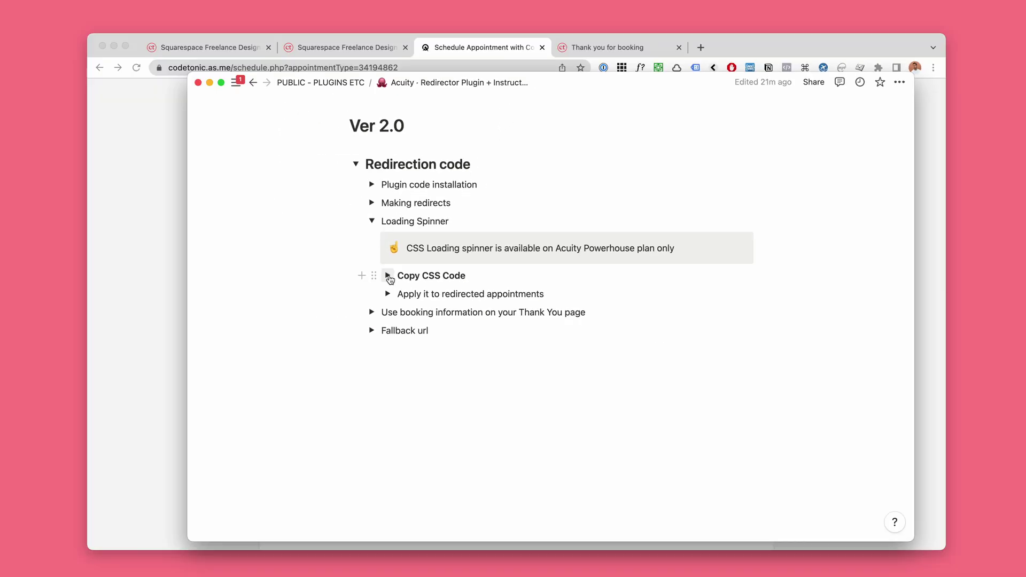
{"action": "left_click", "coordinate": [332, 270]}
{"action": "scroll", "coordinate": [696, 261], "scroll_direction": "down", "scroll_amount": 2}
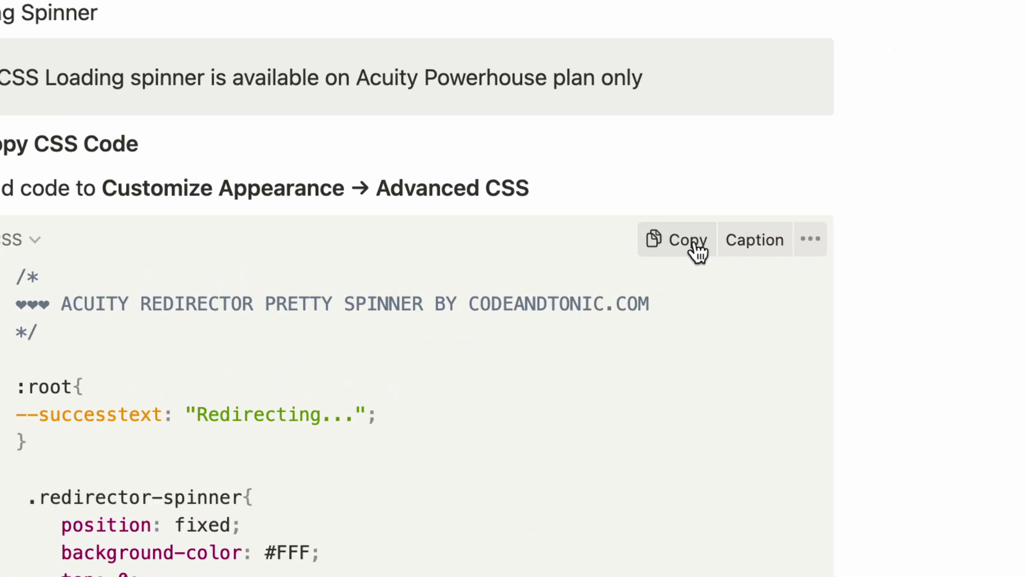
{"action": "left_click", "coordinate": [695, 252]}
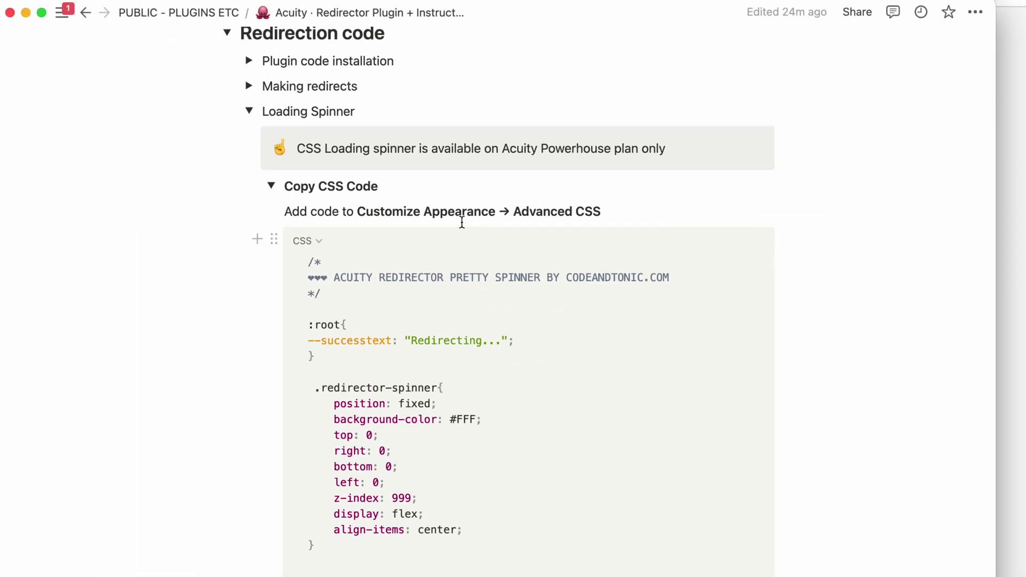
{"action": "left_click", "coordinate": [300, 207]}
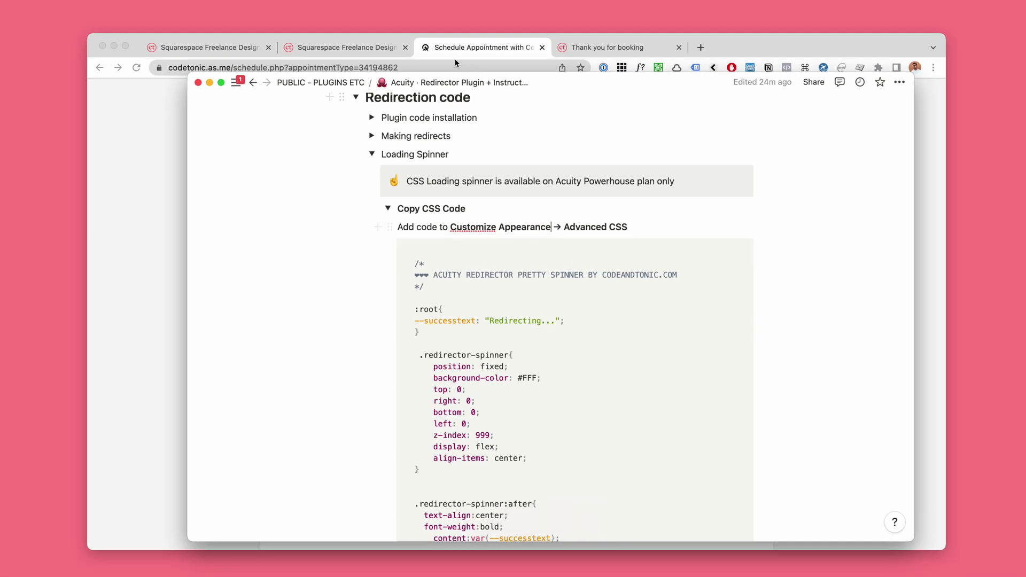
{"action": "left_click", "coordinate": [246, 53]}
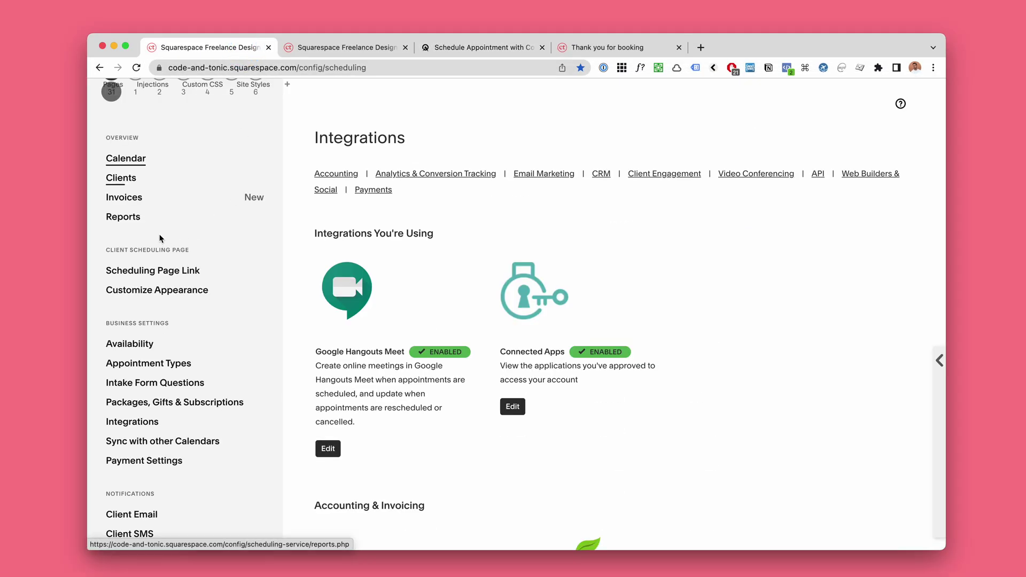
Step: Open Customize Appearance and its Advanced CSS settings
{"action": "scroll", "coordinate": [161, 229], "scroll_direction": "down", "scroll_amount": 2}
{"action": "scroll", "coordinate": [120, 374], "scroll_direction": "down", "scroll_amount": 1}
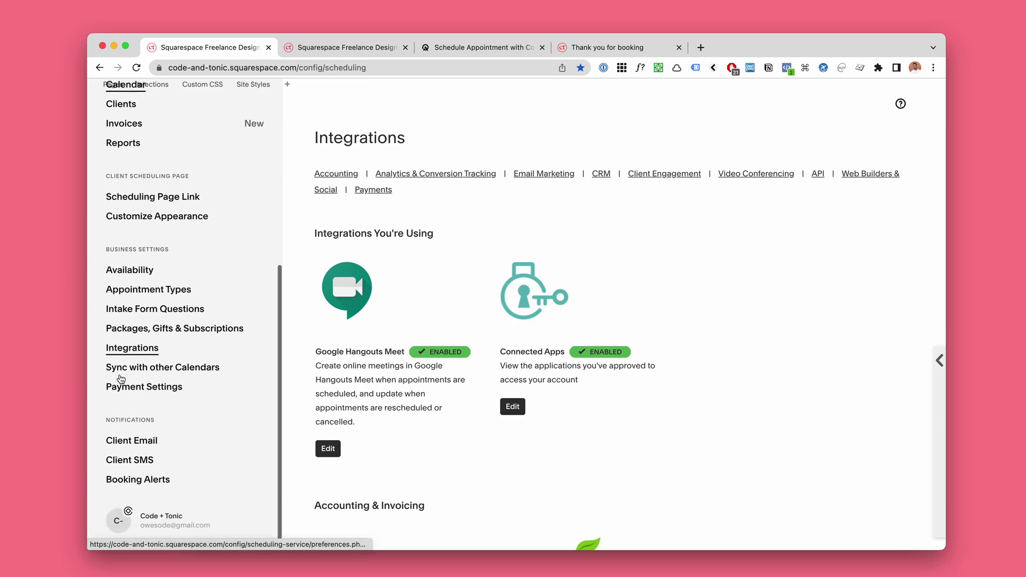
{"action": "scroll", "coordinate": [123, 321], "scroll_direction": "up", "scroll_amount": 2}
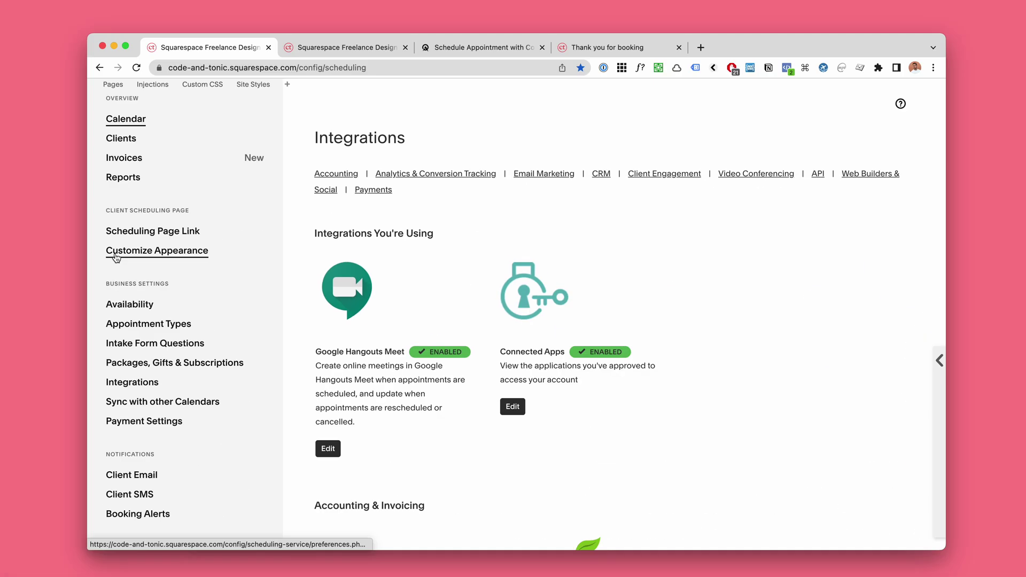
{"action": "left_click", "coordinate": [122, 259]}
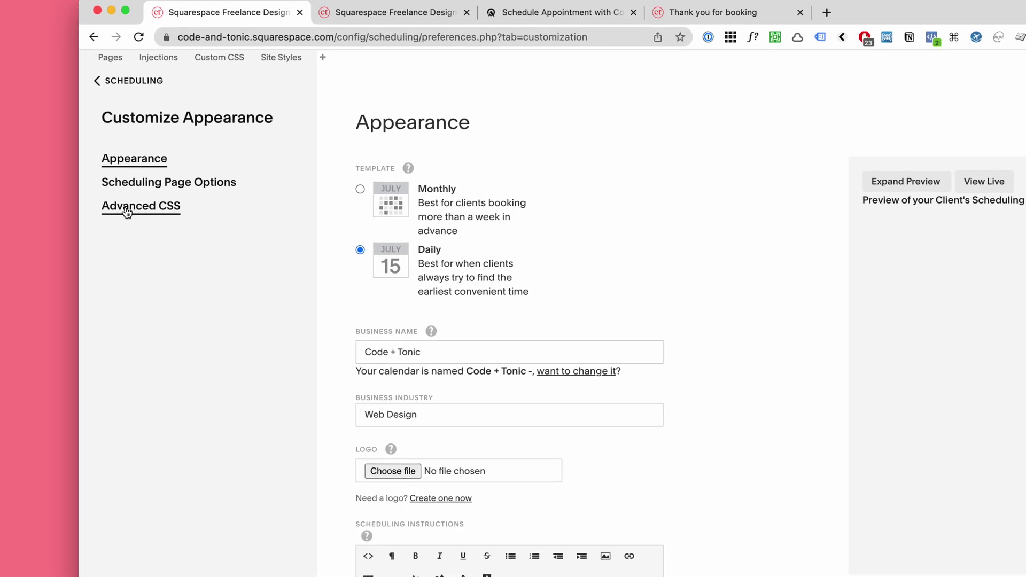
{"action": "left_click", "coordinate": [126, 211]}
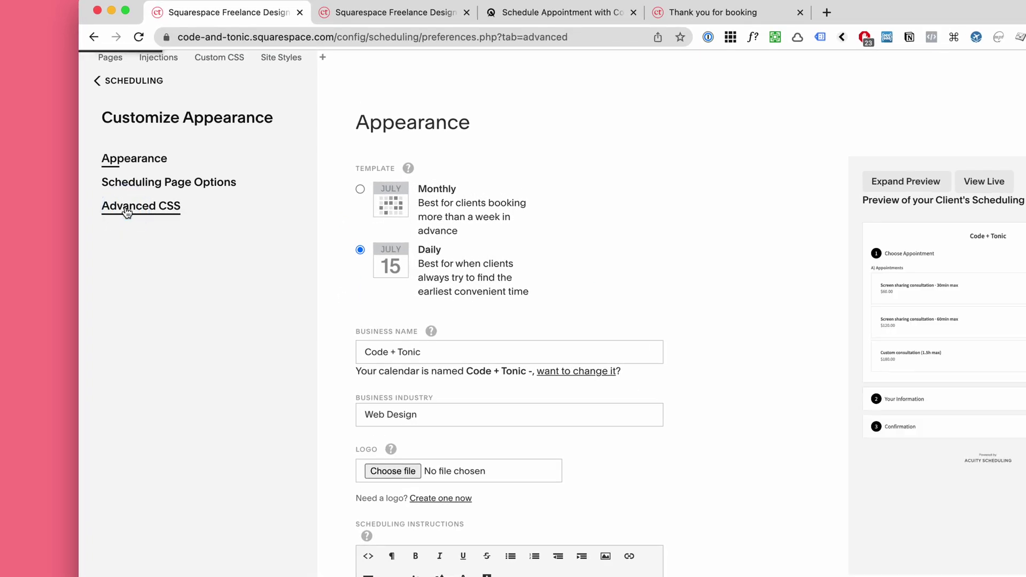
Step: Widen the browser window and switch to the client booking calendar showing Helsinki-time slots
{"action": "scroll", "coordinate": [613, 224], "scroll_direction": "down", "scroll_amount": 3}
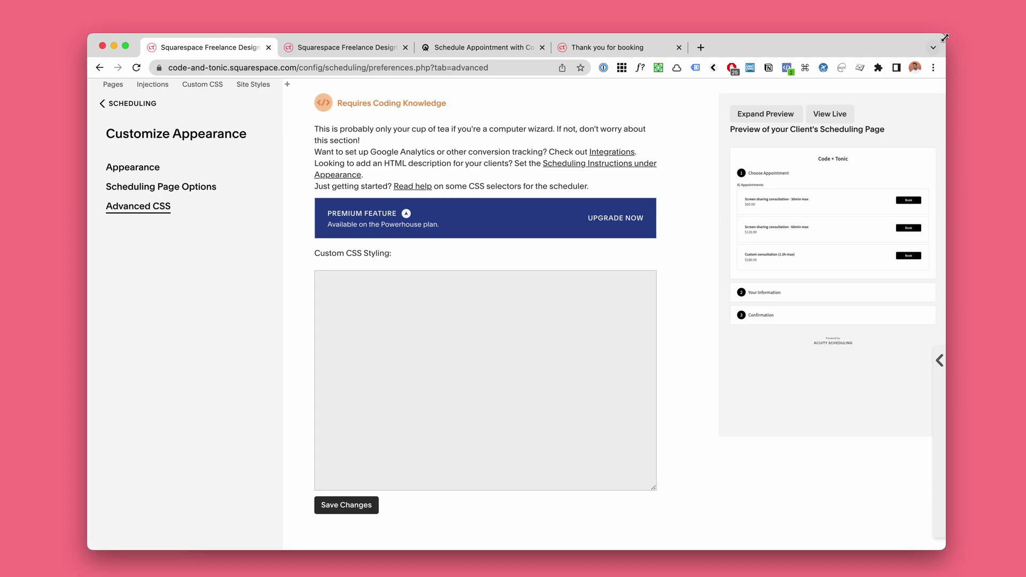
{"action": "left_click_drag", "start_coordinate": [945, 38], "coordinate": [969, 36]}
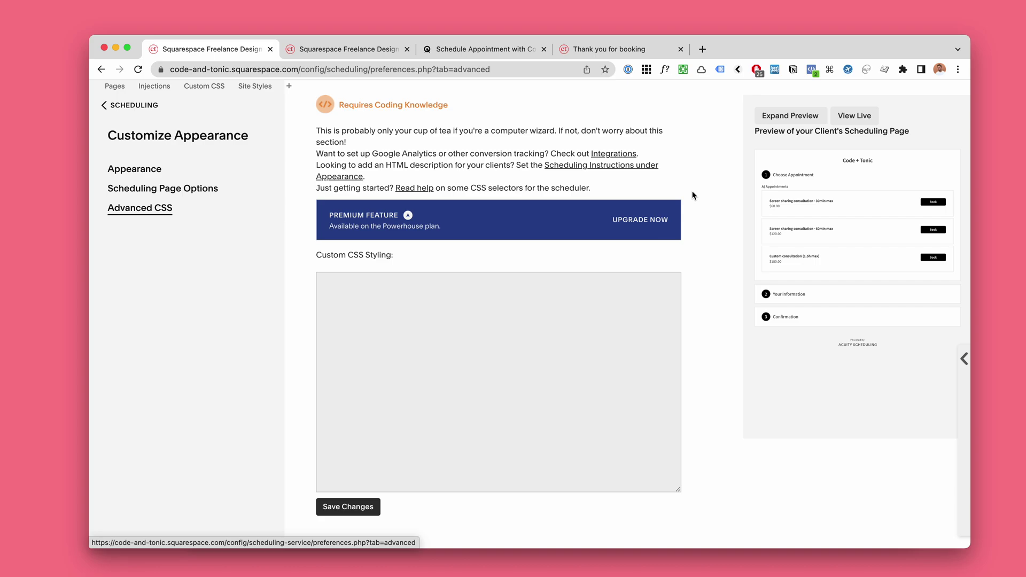
{"action": "scroll", "coordinate": [692, 195], "scroll_direction": "down", "scroll_amount": 2}
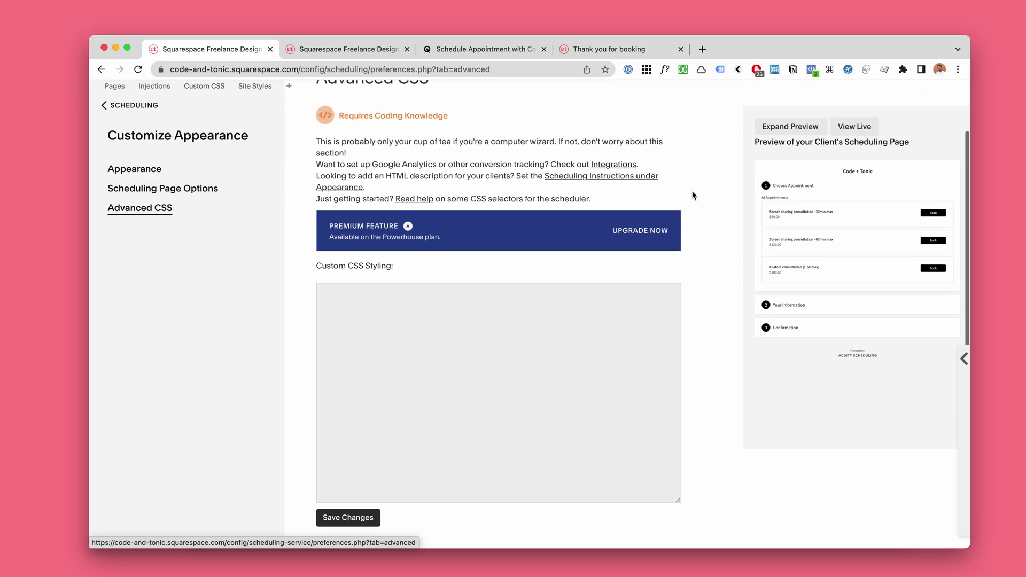
{"action": "scroll", "coordinate": [691, 196], "scroll_direction": "up", "scroll_amount": 3}
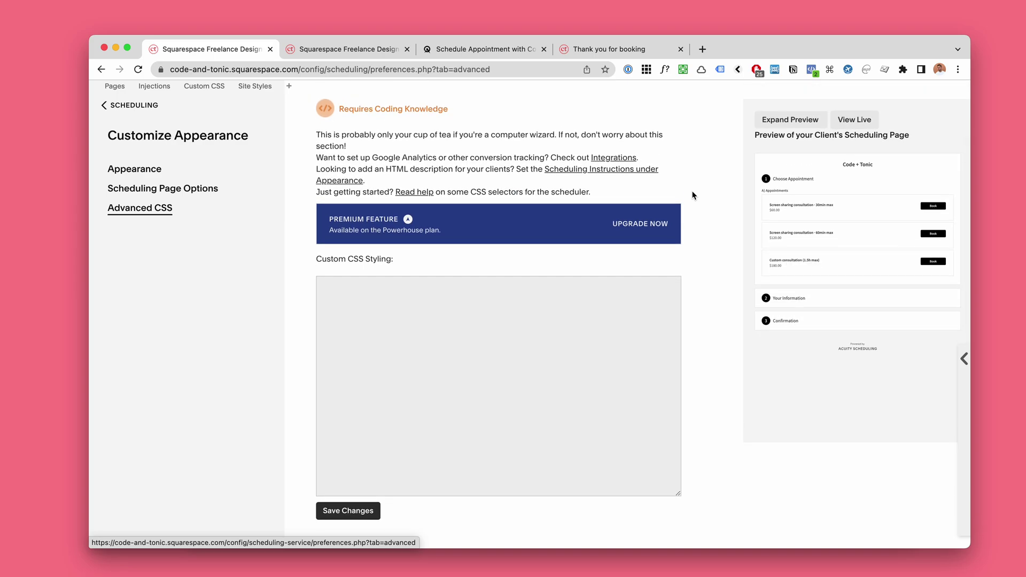
{"action": "left_click", "coordinate": [433, 48]}
{"action": "scroll", "coordinate": [531, 268], "scroll_direction": "down", "scroll_amount": 3}
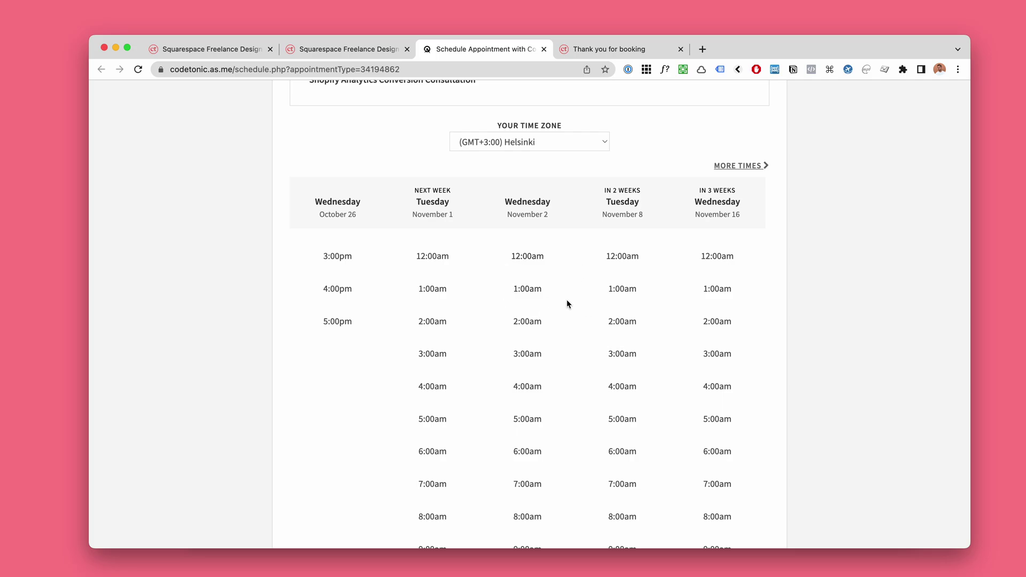
Step: Glance at the Notion instructions, then go back to the Advanced CSS settings with the empty Custom CSS Styling box
{"action": "key", "text": "super+Tab"}
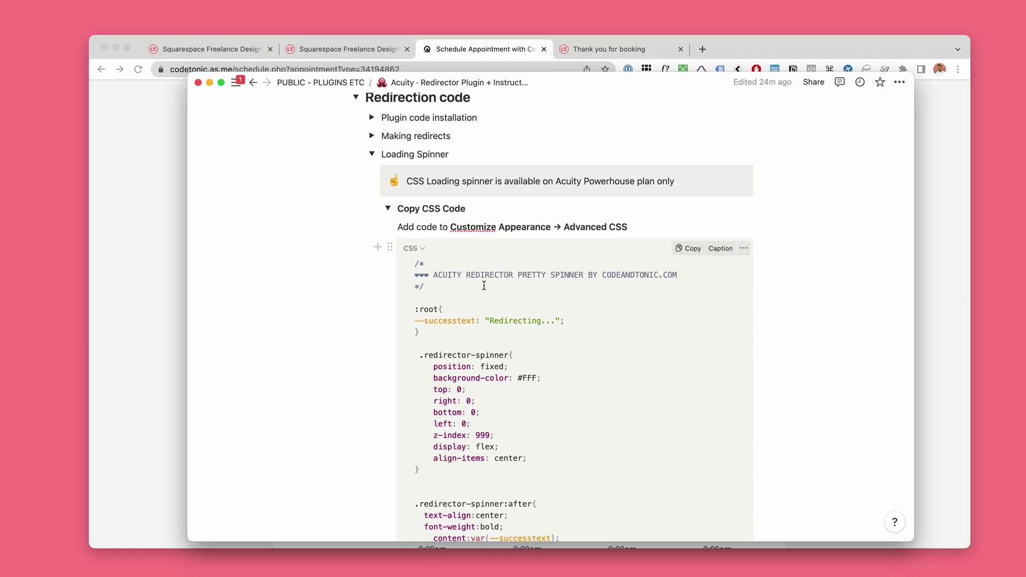
{"action": "left_click", "coordinate": [465, 45]}
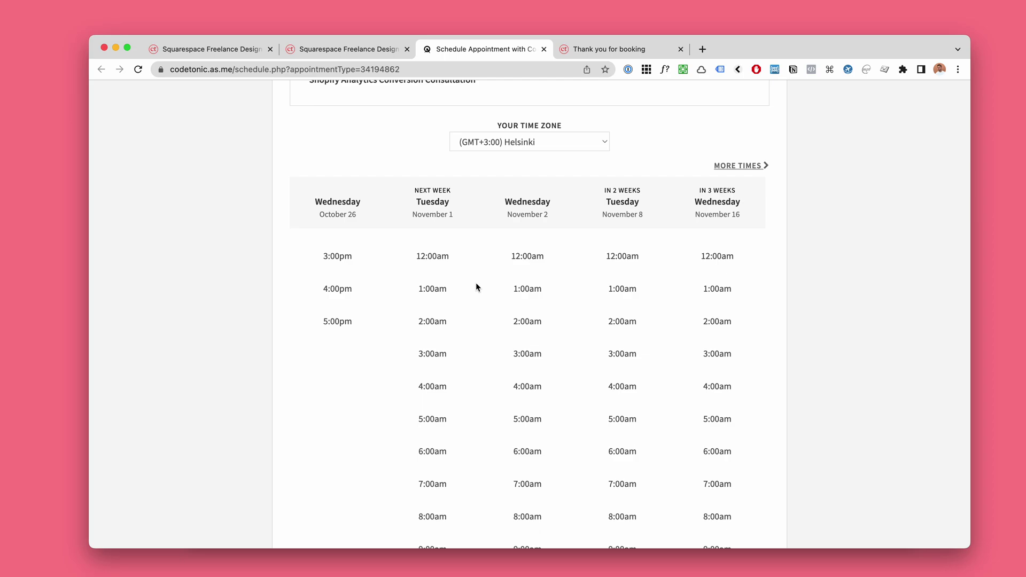
{"action": "scroll", "coordinate": [481, 292], "scroll_direction": "up", "scroll_amount": 2}
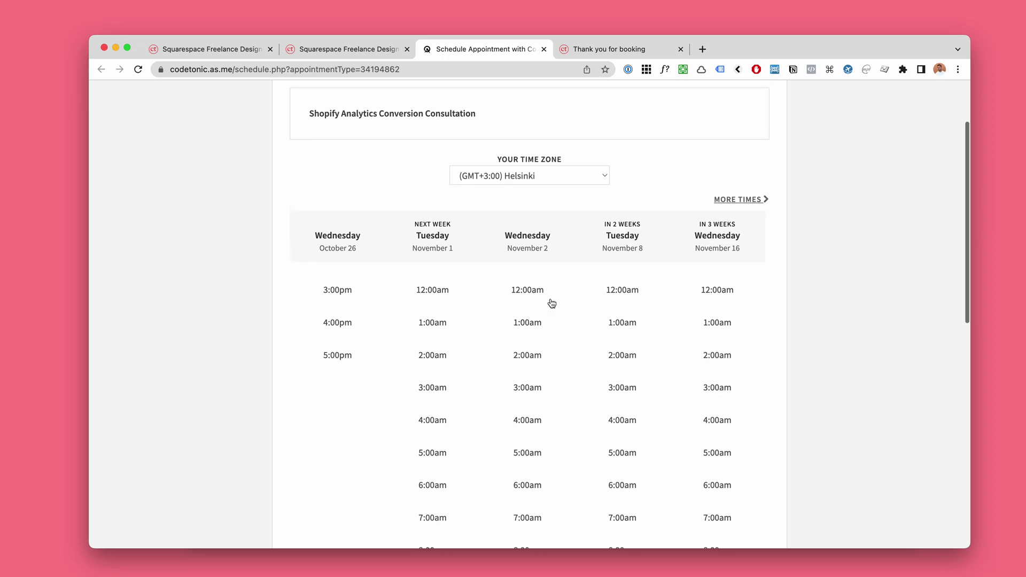
{"action": "scroll", "coordinate": [551, 304], "scroll_direction": "down", "scroll_amount": 1}
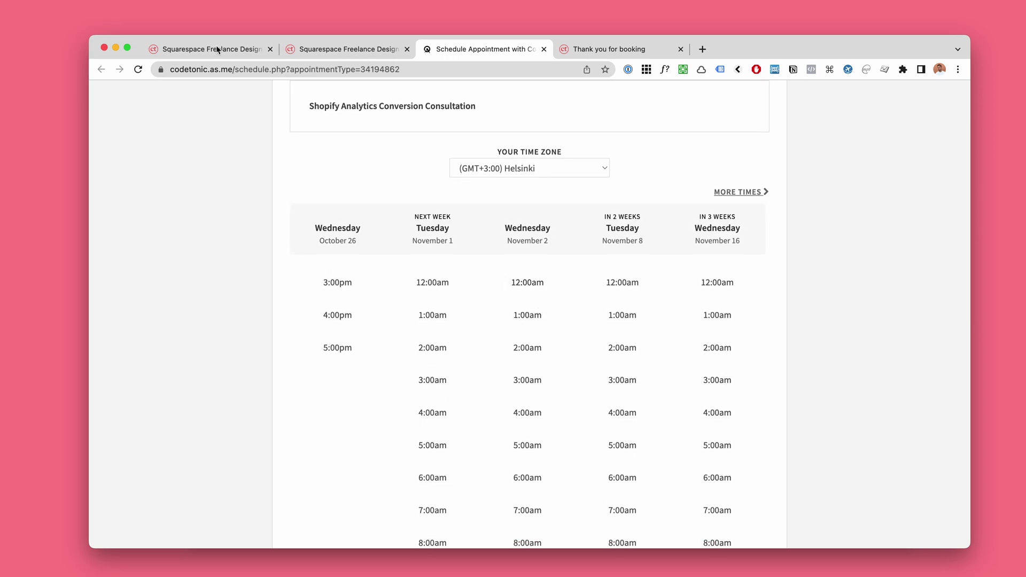
{"action": "left_click", "coordinate": [238, 51]}
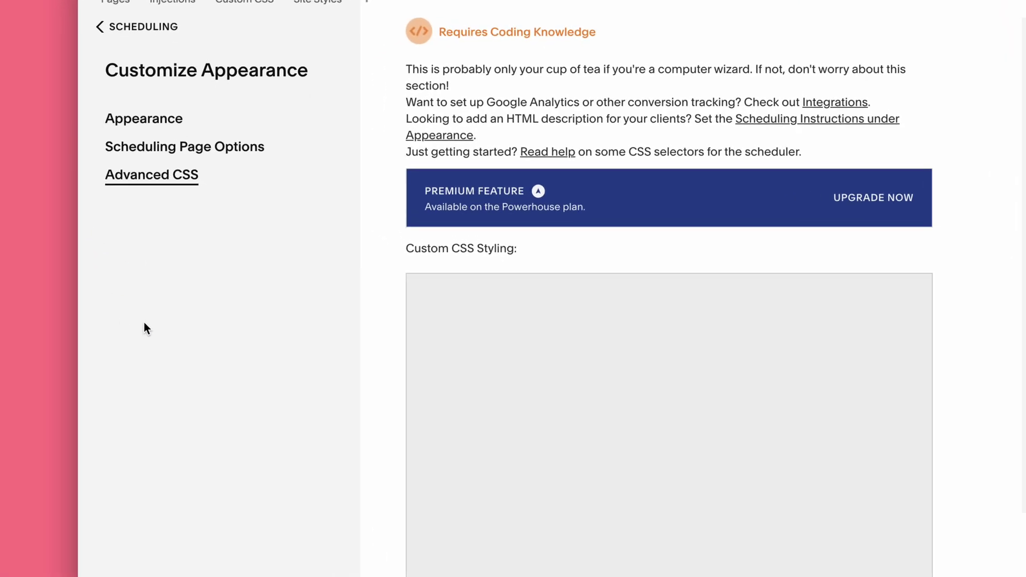
Step: Copy the redirector spinner CSS from the Notion code block
{"action": "left_click", "coordinate": [130, 290]}
{"action": "left_click", "coordinate": [159, 298]}
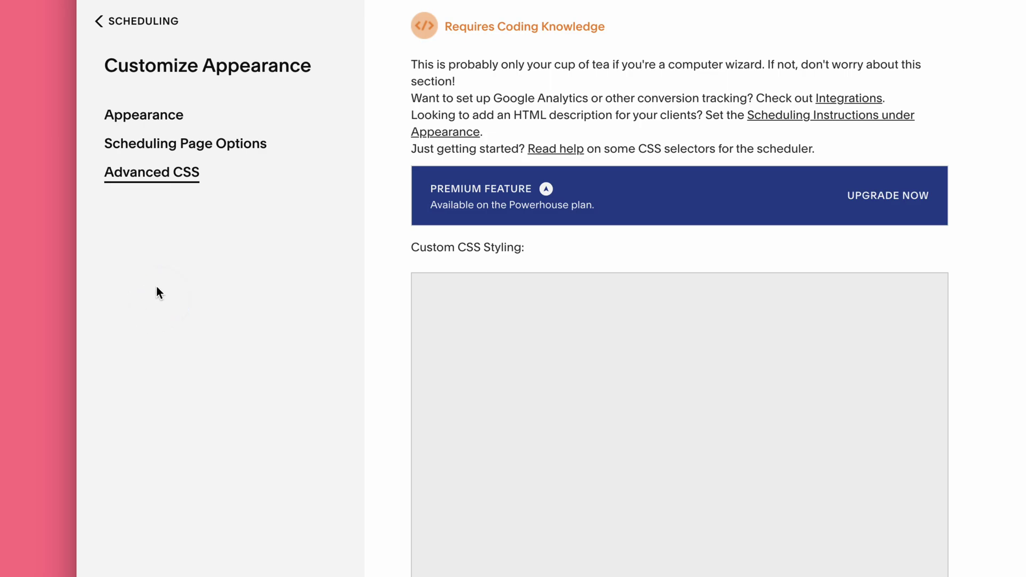
{"action": "left_click", "coordinate": [157, 289]}
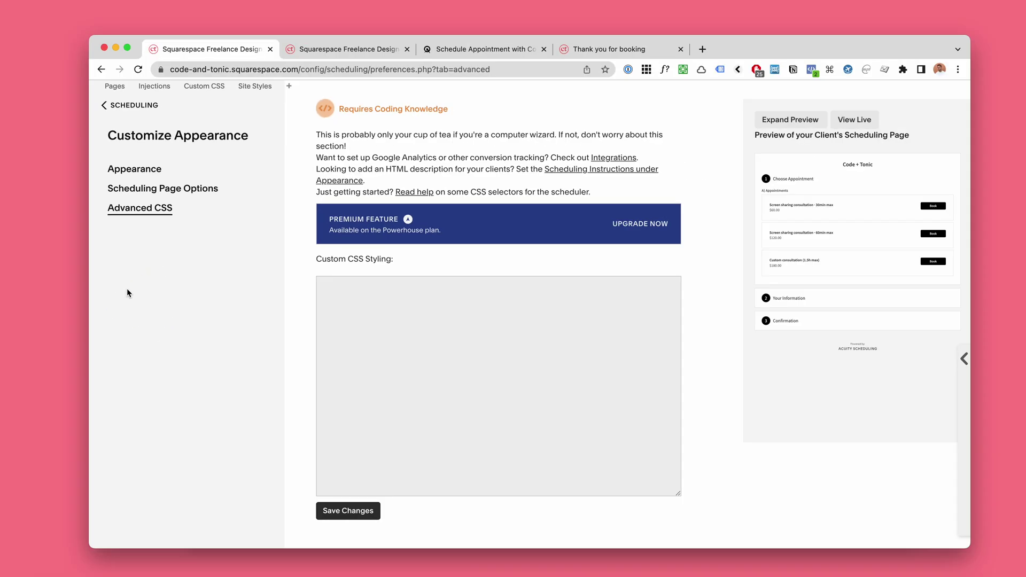
{"action": "key", "text": "super+Tab"}
{"action": "mouse_move", "coordinate": [721, 251]}
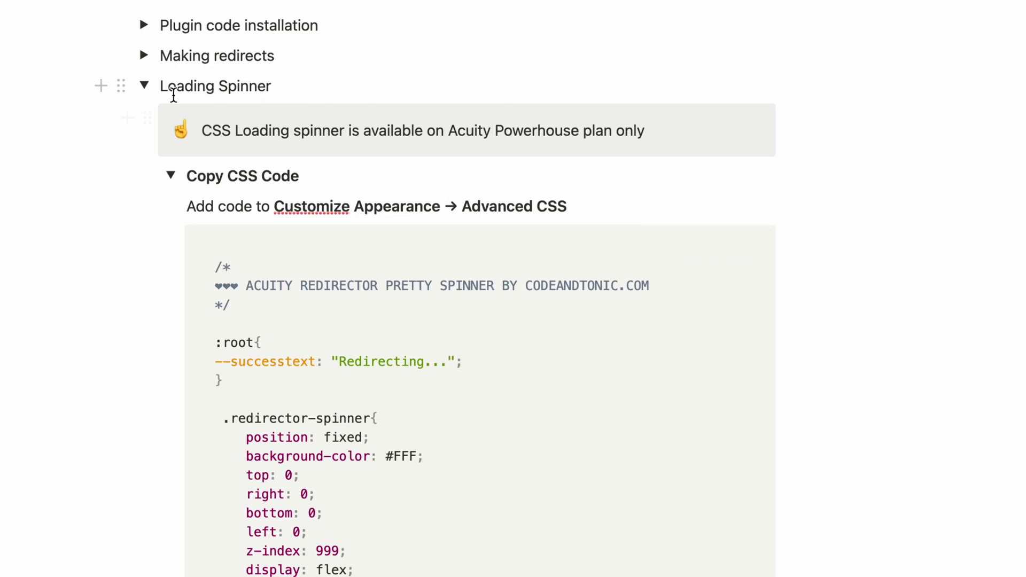
{"action": "left_click", "coordinate": [678, 245]}
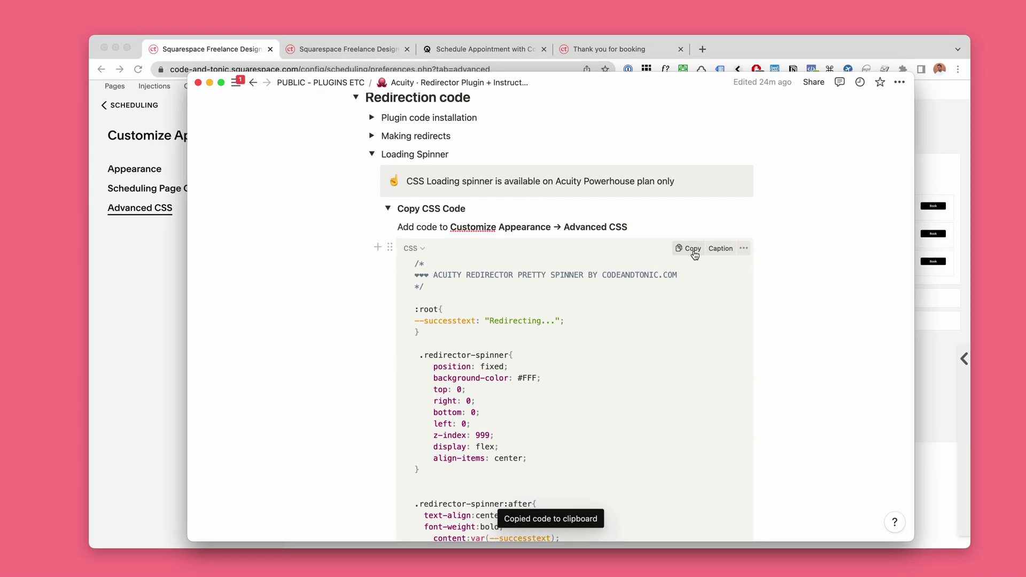
Step: Check the Custom CSS Styling box for a paste option, leave it empty, and return to Notion
{"action": "key", "text": "super+Tab"}
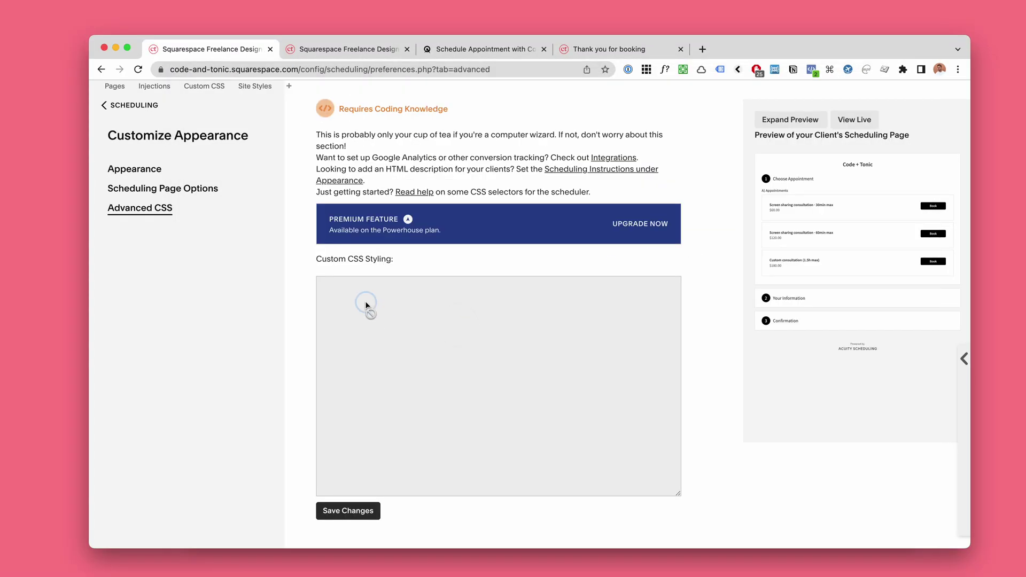
{"action": "right_click", "coordinate": [346, 296]}
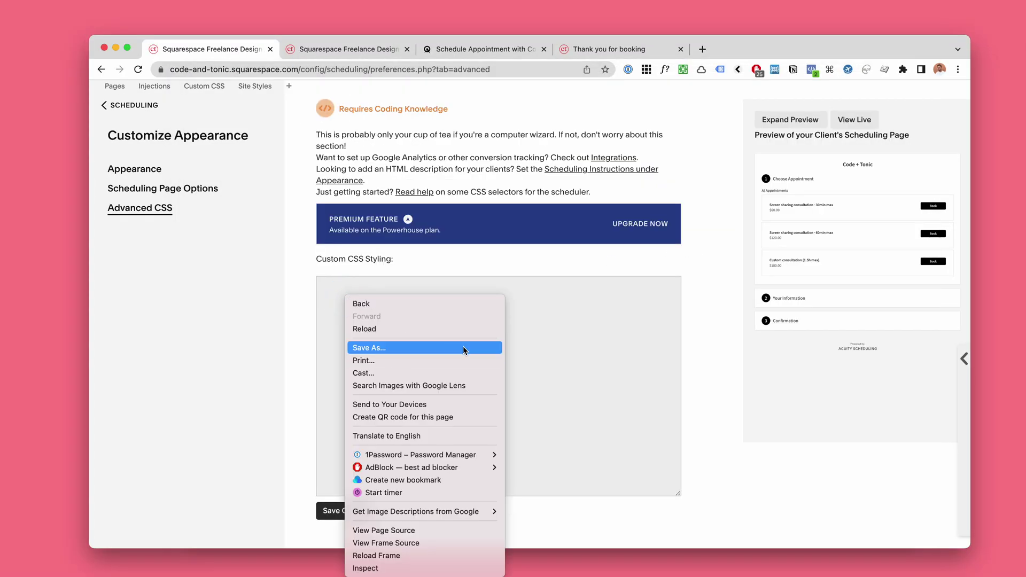
{"action": "left_click", "coordinate": [609, 281]}
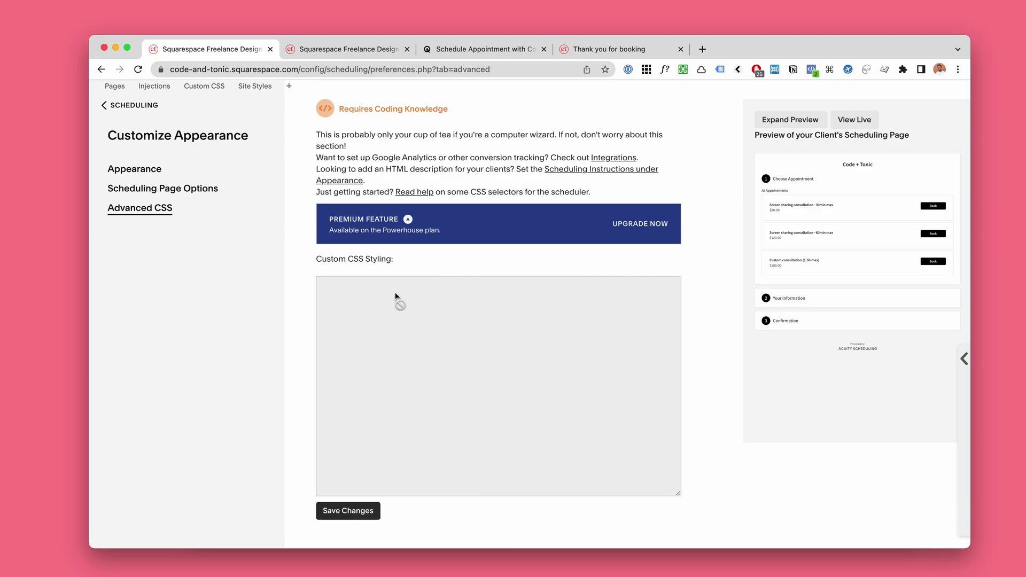
{"action": "scroll", "coordinate": [394, 299], "scroll_direction": "up", "scroll_amount": 1}
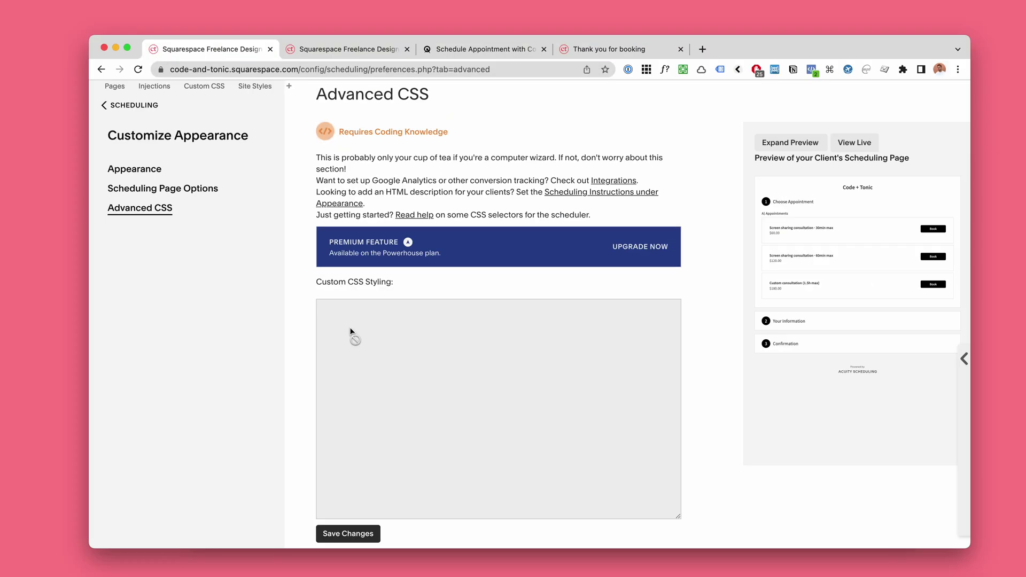
{"action": "key", "text": "super+Tab"}
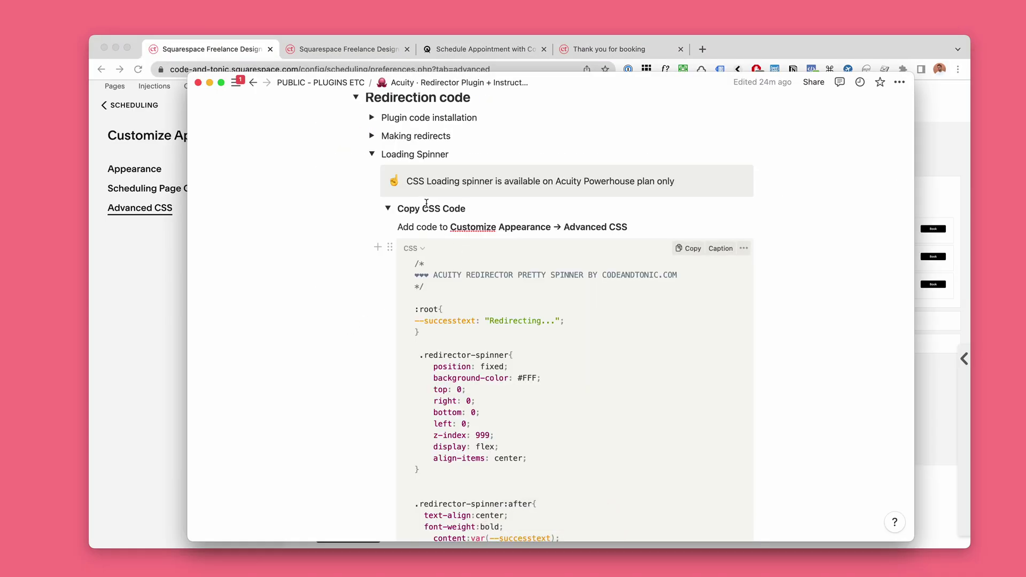
Step: Collapse the Copy CSS Code section and locate the 'Apply it to redirected appointments' line
{"action": "left_click", "coordinate": [387, 209]}
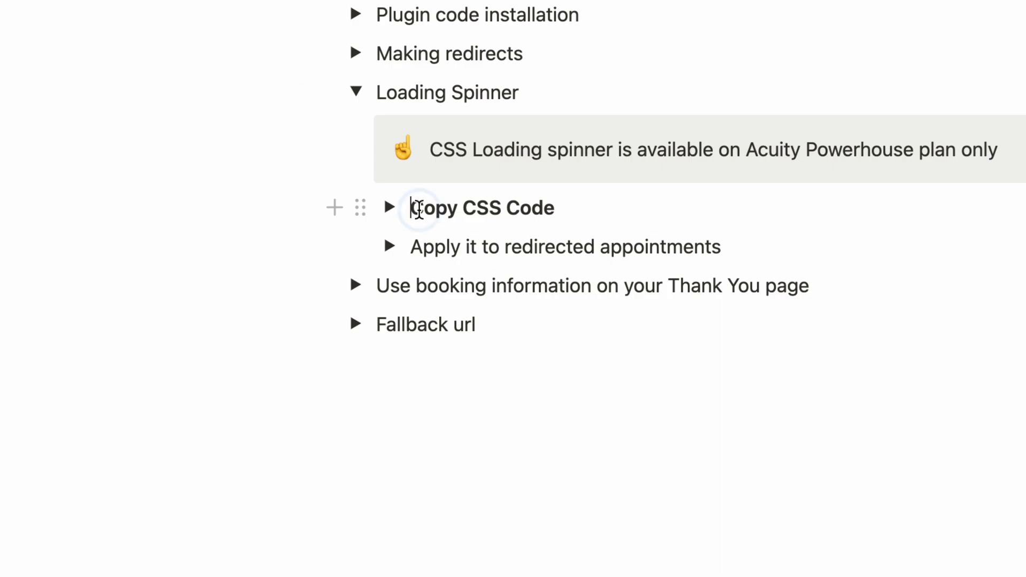
{"action": "left_click_drag", "start_coordinate": [411, 208], "coordinate": [509, 229]}
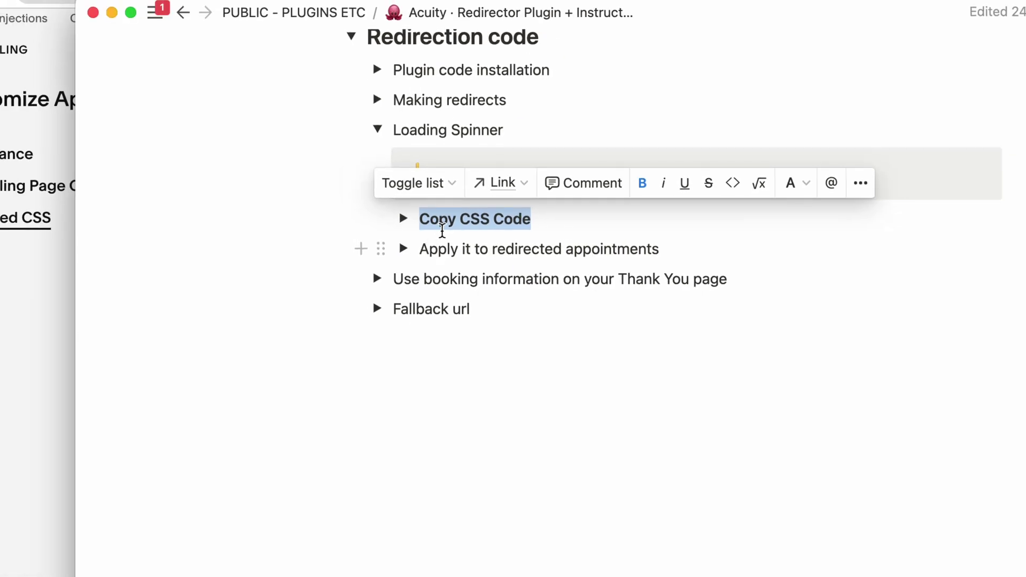
{"action": "left_click_drag", "start_coordinate": [513, 219], "coordinate": [419, 219]}
{"action": "scroll", "coordinate": [481, 227], "scroll_direction": "down", "scroll_amount": 1}
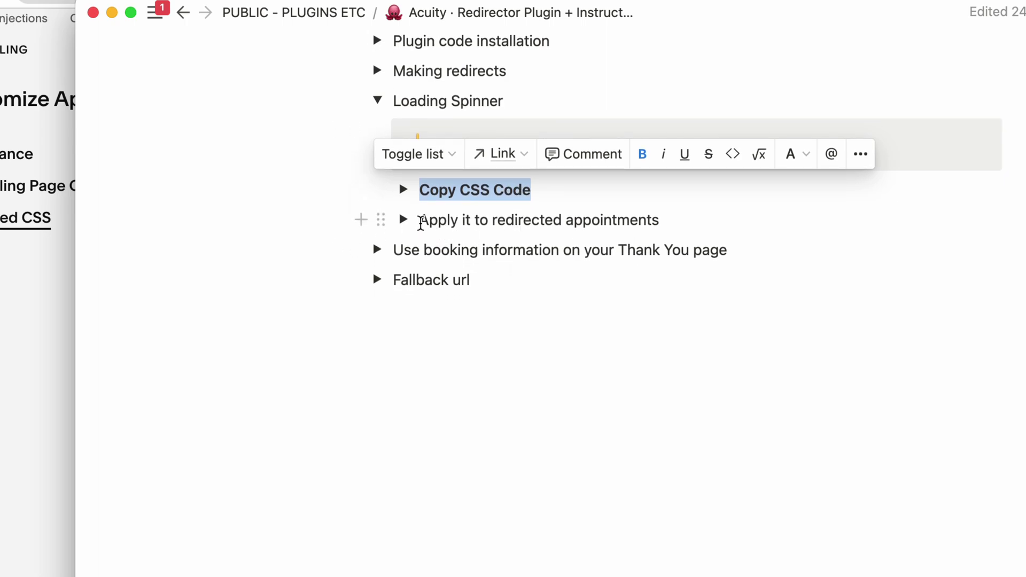
{"action": "left_click_drag", "start_coordinate": [420, 222], "coordinate": [678, 225]}
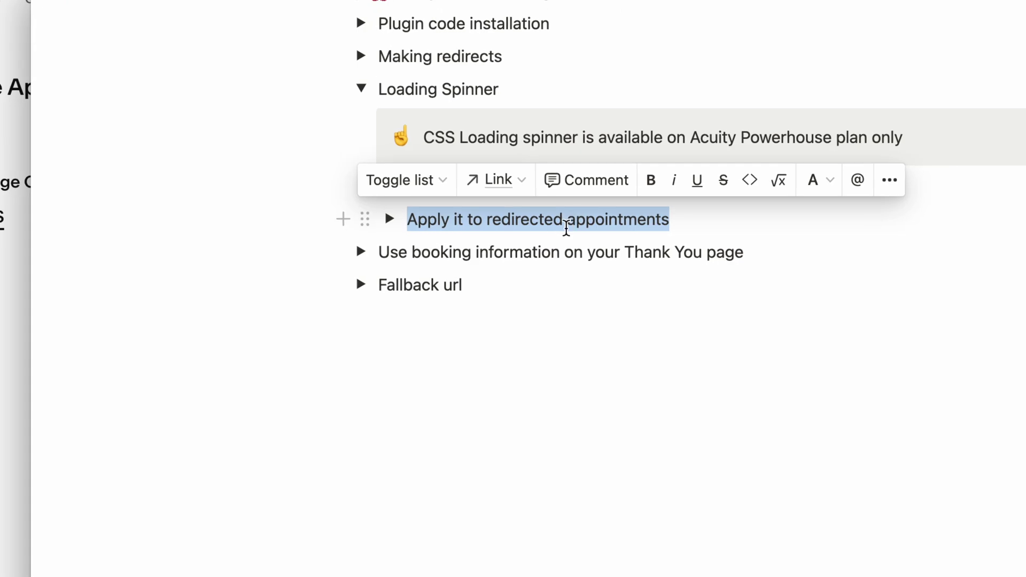
{"action": "scroll", "coordinate": [566, 228], "scroll_direction": "up", "scroll_amount": 1}
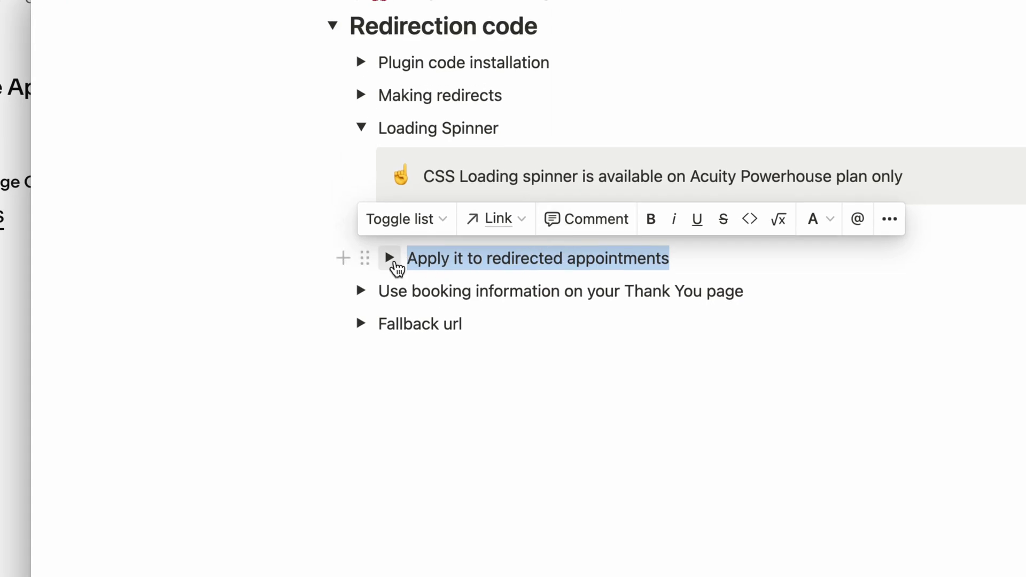
Step: Expand 'Apply it to redirected appointments' and copy its redirector-spinner HTML snippet
{"action": "left_click", "coordinate": [390, 258]}
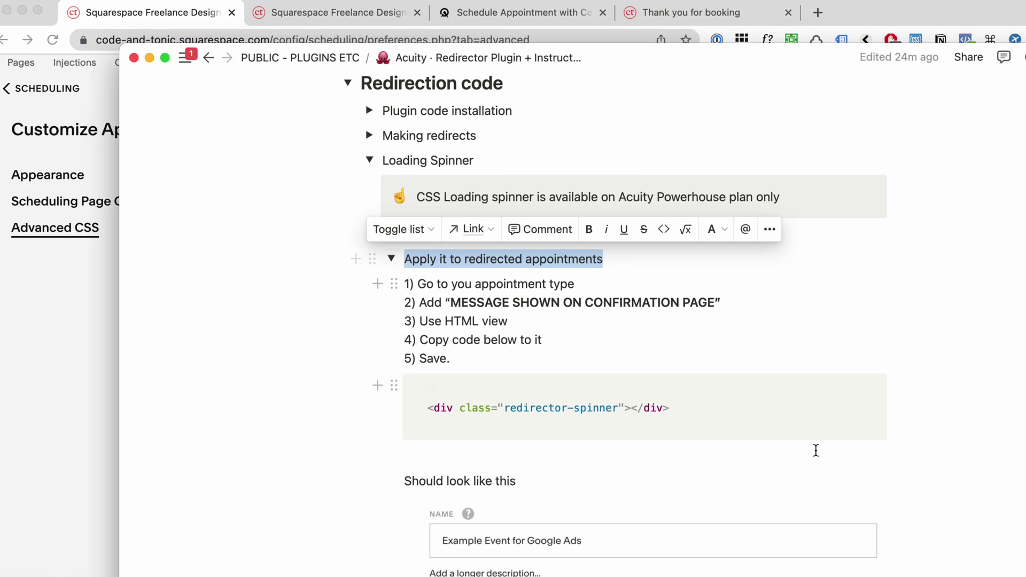
{"action": "scroll", "coordinate": [842, 401], "scroll_direction": "down", "scroll_amount": 1}
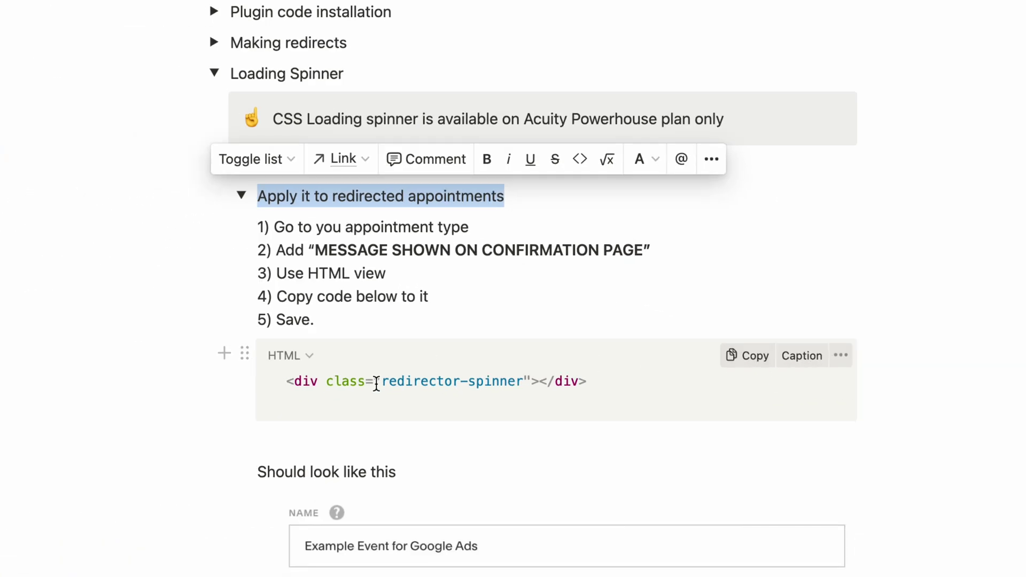
{"action": "left_click_drag", "start_coordinate": [138, 394], "coordinate": [365, 394]}
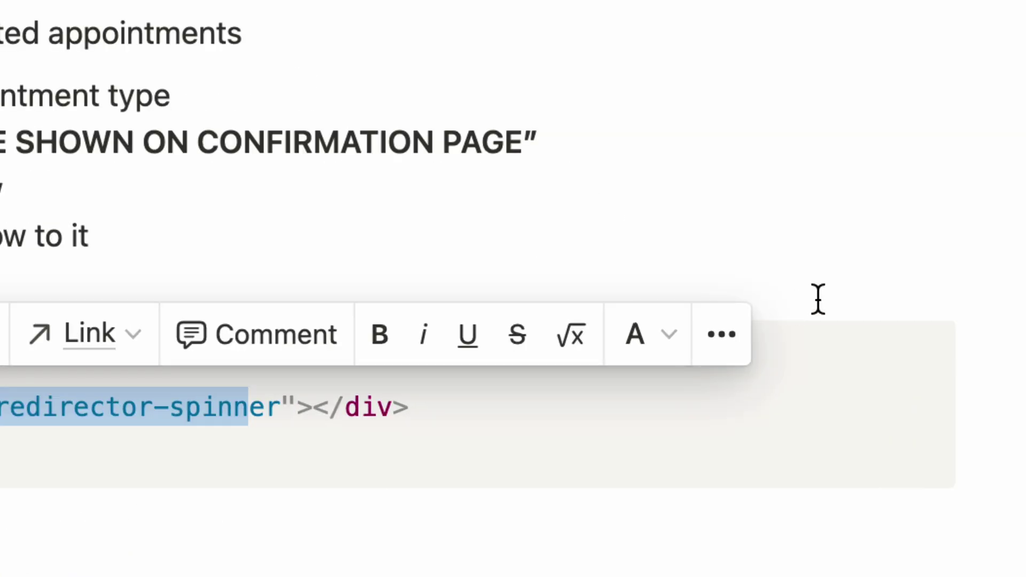
{"action": "left_click", "coordinate": [800, 294]}
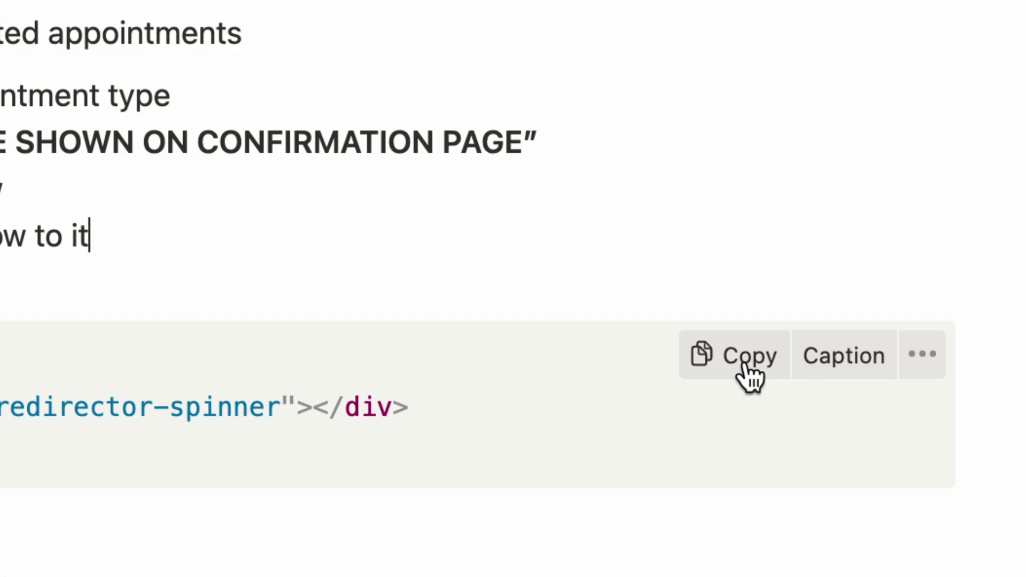
{"action": "left_click", "coordinate": [746, 357]}
{"action": "key", "text": "super+Tab"}
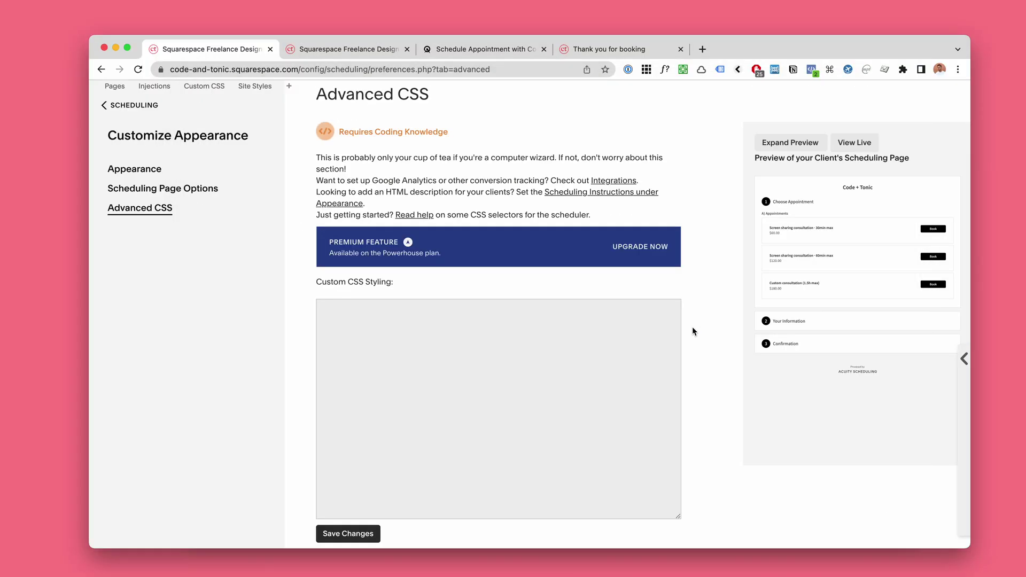
Step: Open the Shopify Analytics Conversion Consultation appointment type for editing
{"action": "left_click", "coordinate": [365, 50]}
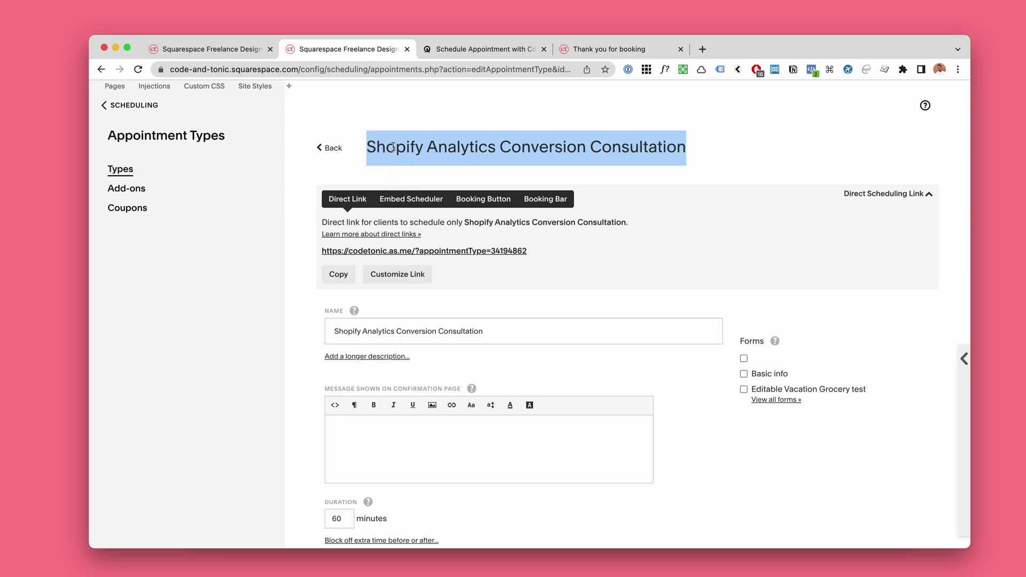
{"action": "left_click", "coordinate": [393, 167]}
{"action": "left_click", "coordinate": [129, 114]}
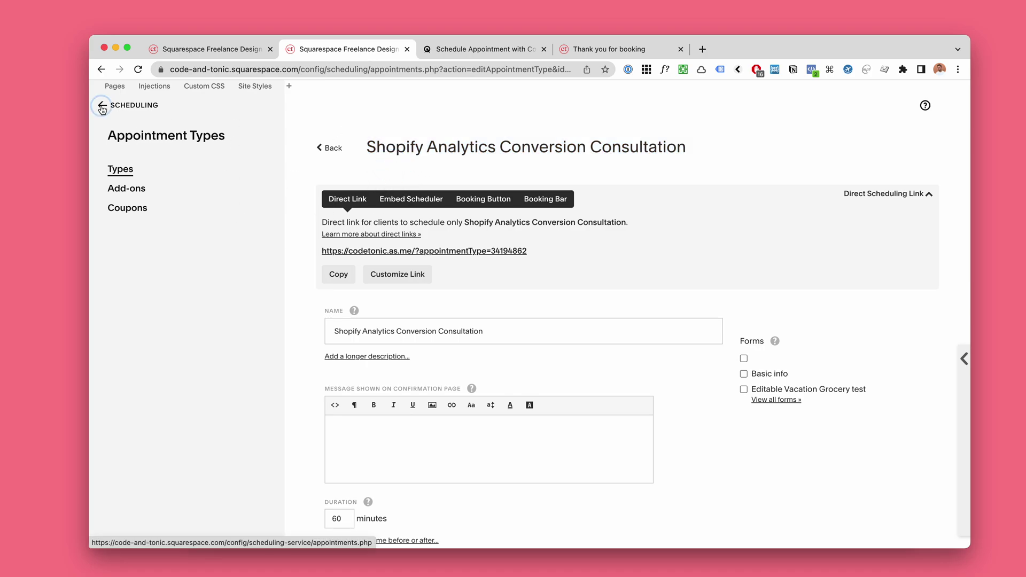
{"action": "scroll", "coordinate": [138, 415], "scroll_direction": "down", "scroll_amount": 3}
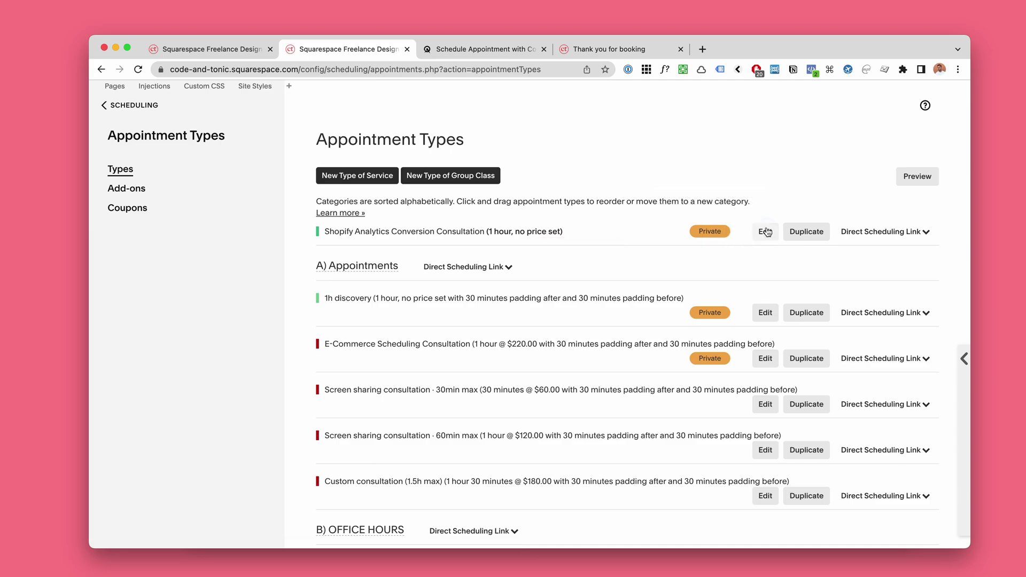
{"action": "left_click", "coordinate": [765, 232]}
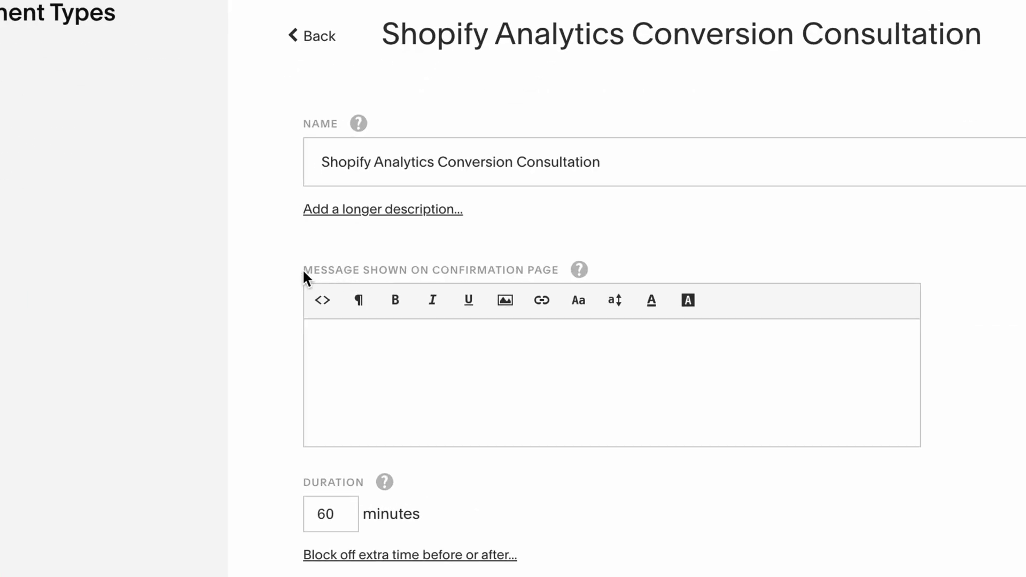
Step: Delete all code from its confirmation-page message in HTML view and update the appointment type
{"action": "left_click_drag", "start_coordinate": [323, 272], "coordinate": [422, 274]}
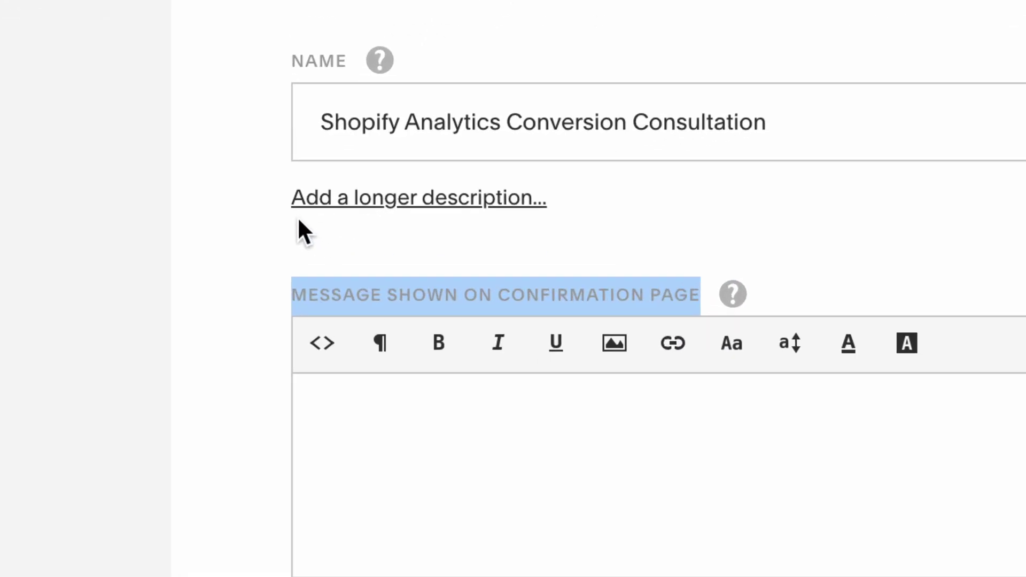
{"action": "left_click", "coordinate": [295, 218]}
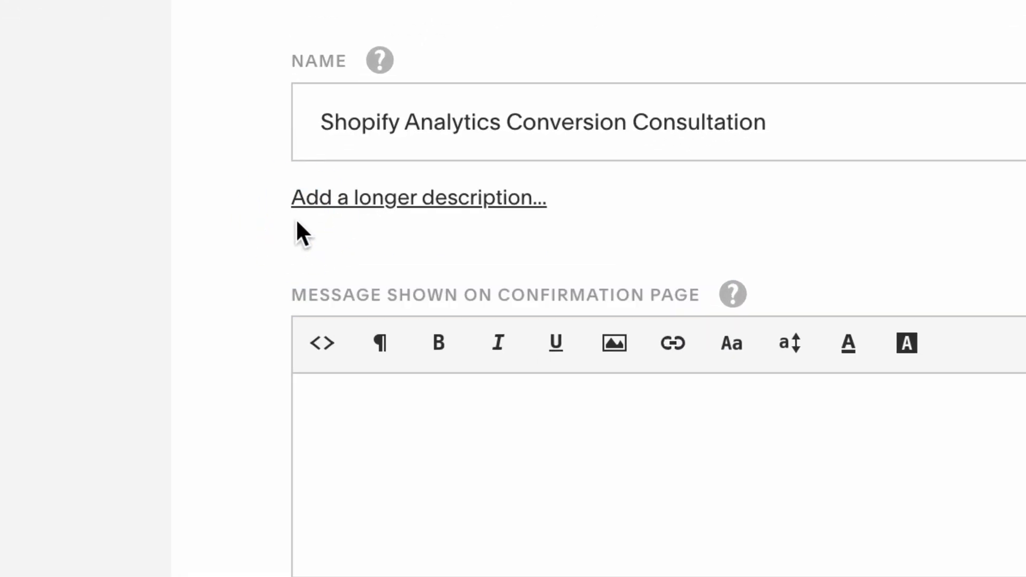
{"action": "double_click", "coordinate": [296, 218]}
{"action": "left_click", "coordinate": [321, 342]}
{"action": "key", "text": "ctrl+a"}
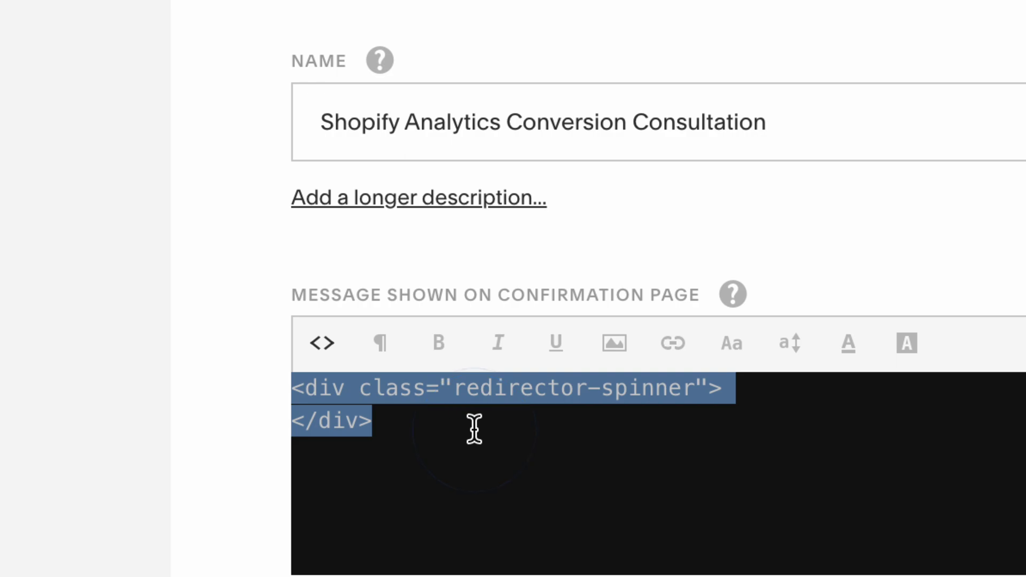
{"action": "key", "text": "BackSpace"}
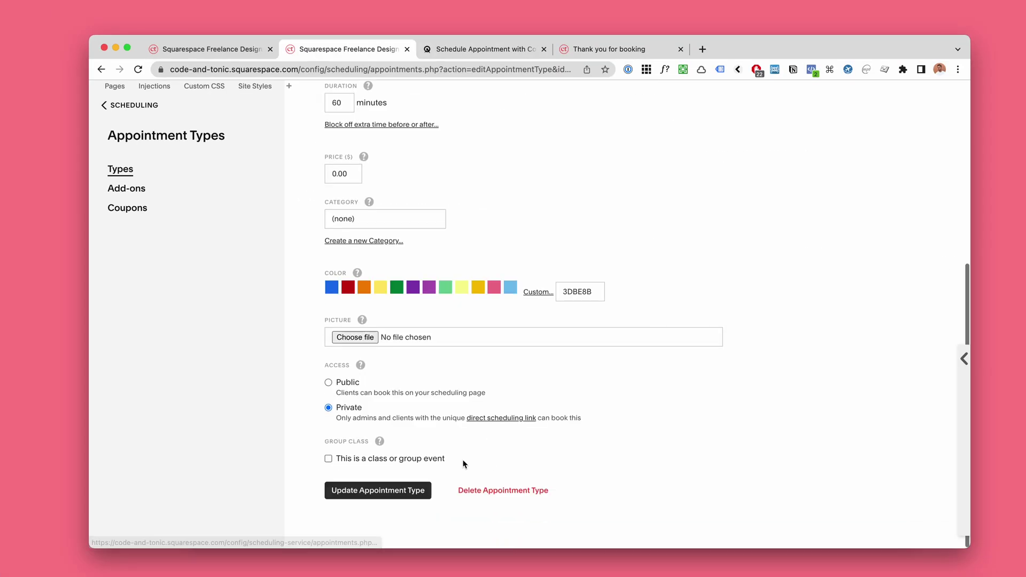
{"action": "left_click", "coordinate": [377, 495]}
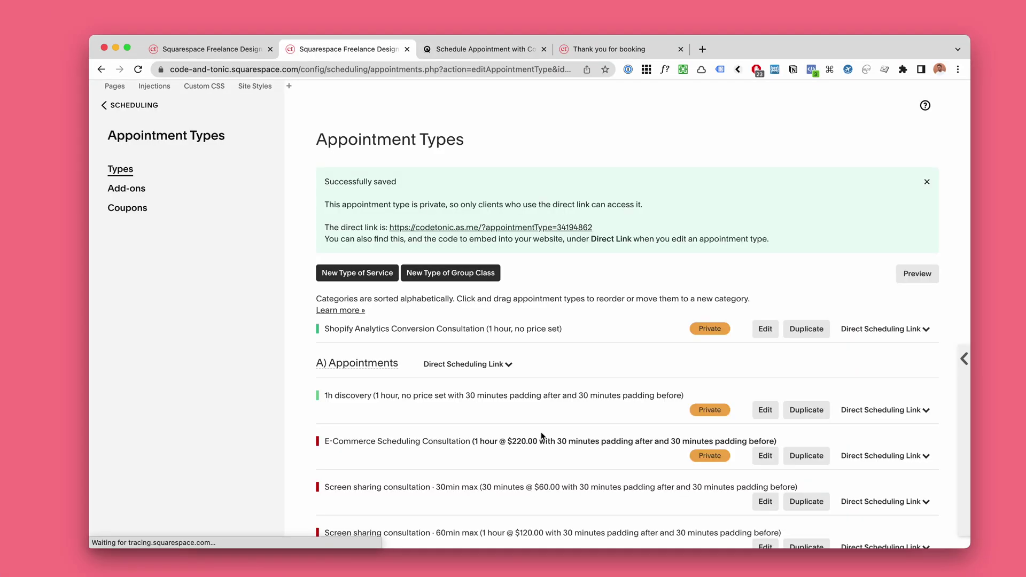
Step: Reopen the consultation and switch its confirmation-page message editor to HTML view
{"action": "left_click", "coordinate": [773, 328]}
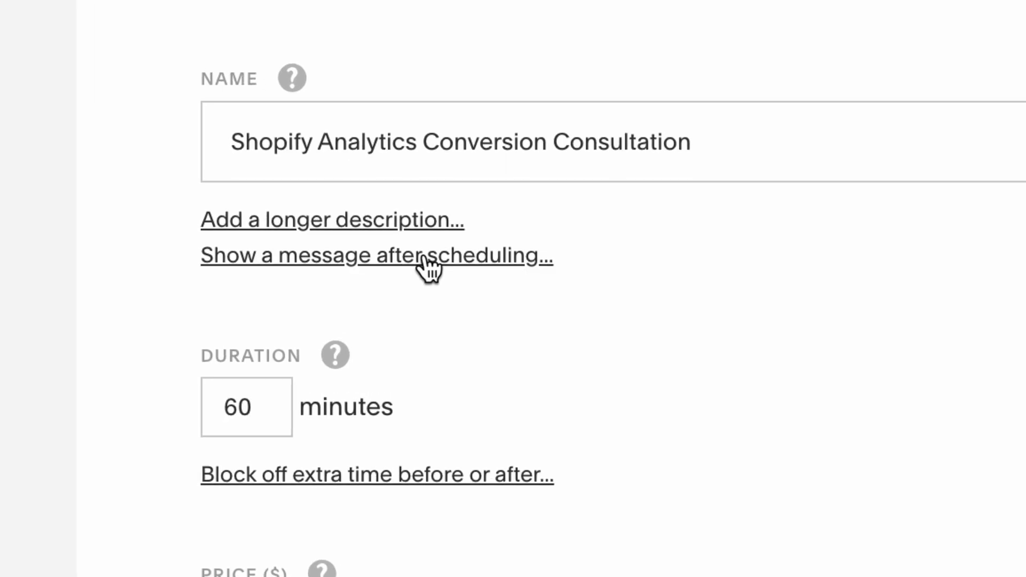
{"action": "left_click", "coordinate": [425, 256]}
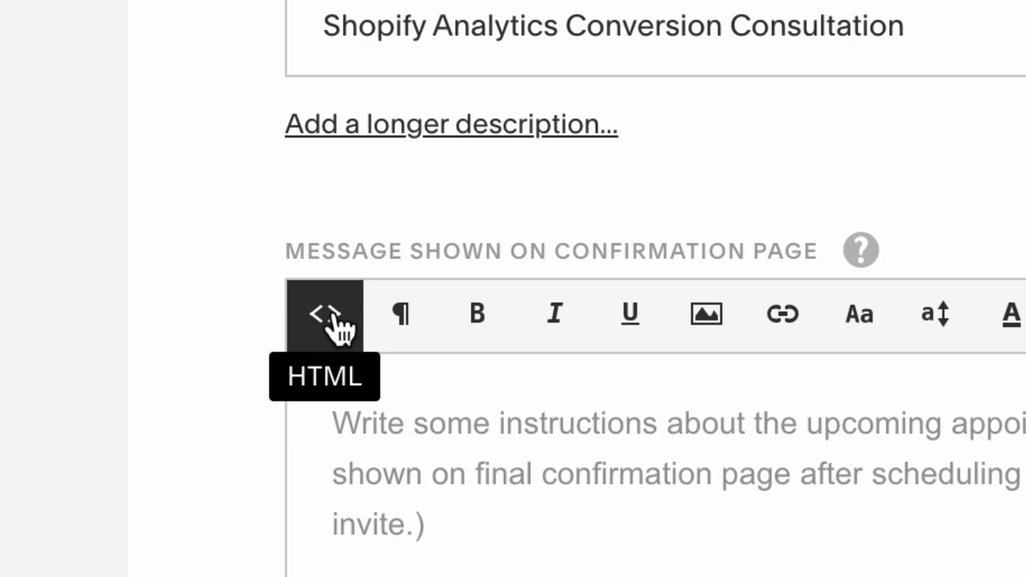
{"action": "left_click", "coordinate": [331, 321]}
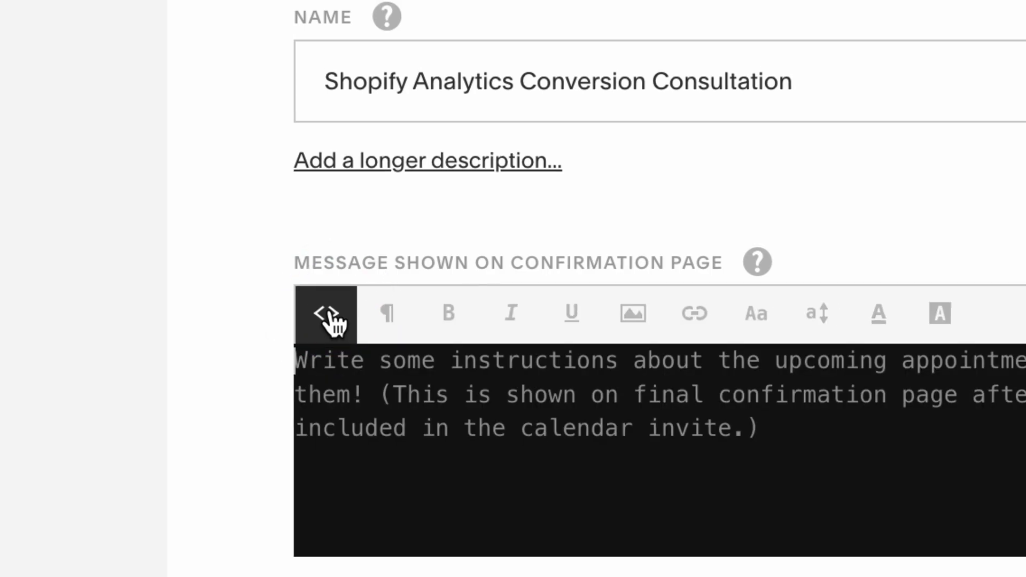
Step: Paste the redirector-spinner div snippet from Notion into the message and update the appointment type
{"action": "key", "text": "super+Tab"}
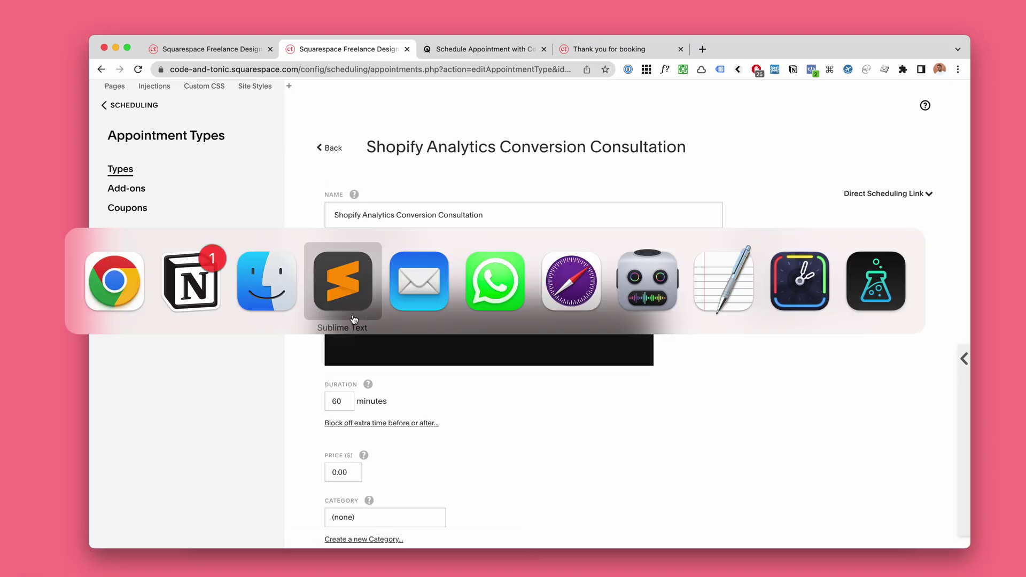
{"action": "key", "text": "super+shift+Tab"}
{"action": "key", "text": "super+shift+Tab"}
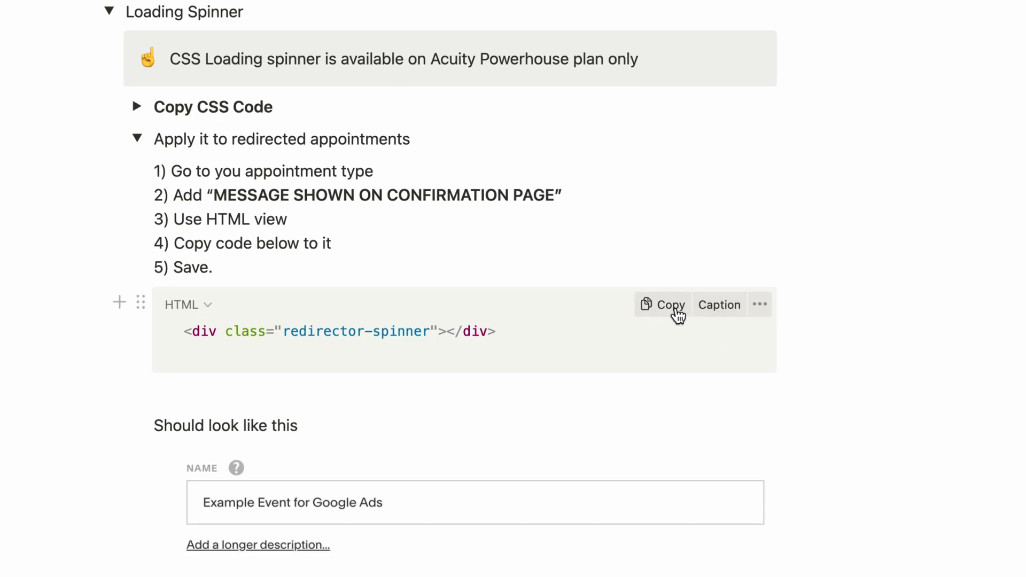
{"action": "left_click", "coordinate": [691, 308]}
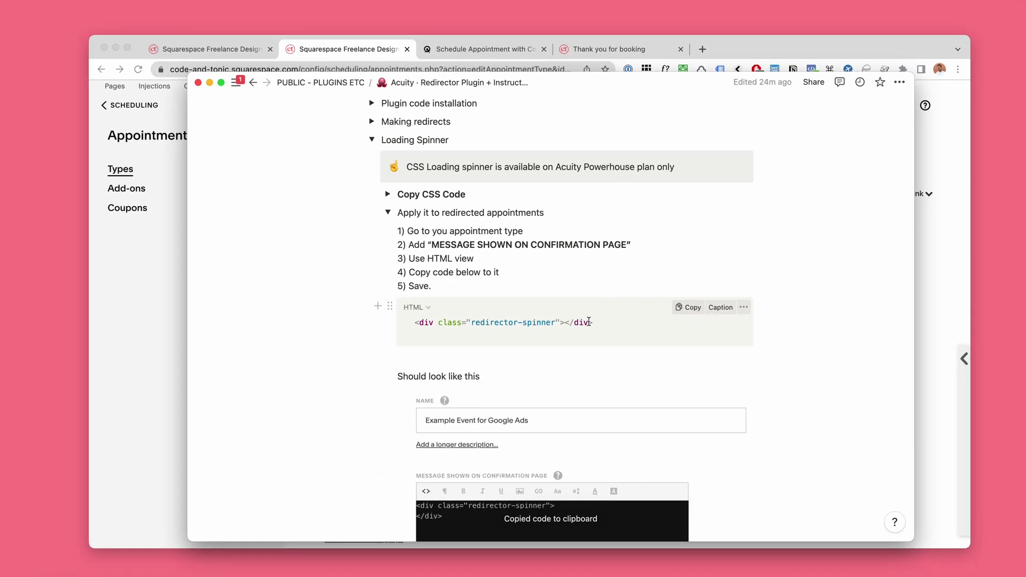
{"action": "key", "text": "super+Tab"}
{"action": "key", "text": "super+v"}
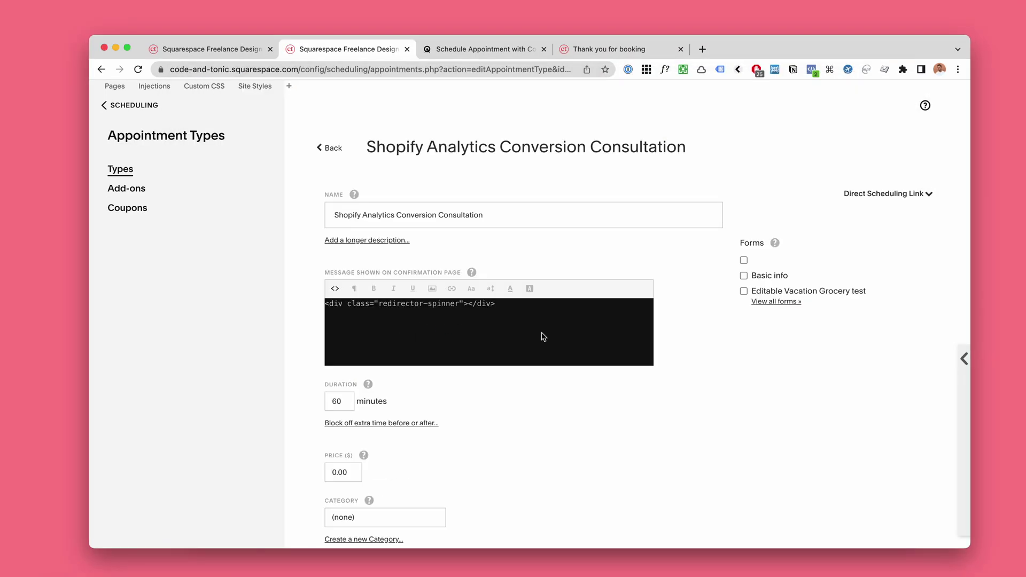
{"action": "scroll", "coordinate": [552, 364], "scroll_direction": "down", "scroll_amount": 6}
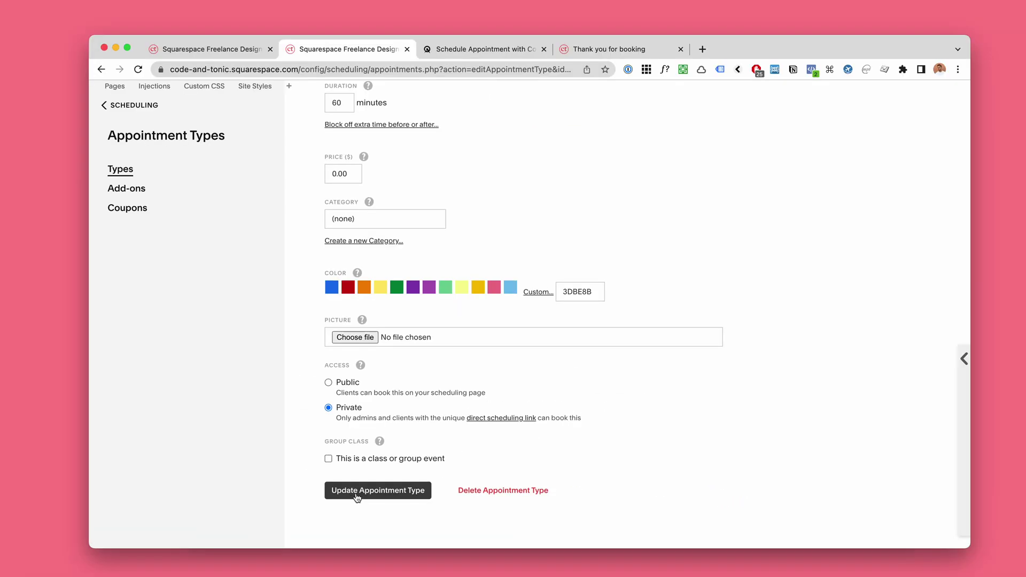
{"action": "left_click", "coordinate": [356, 499]}
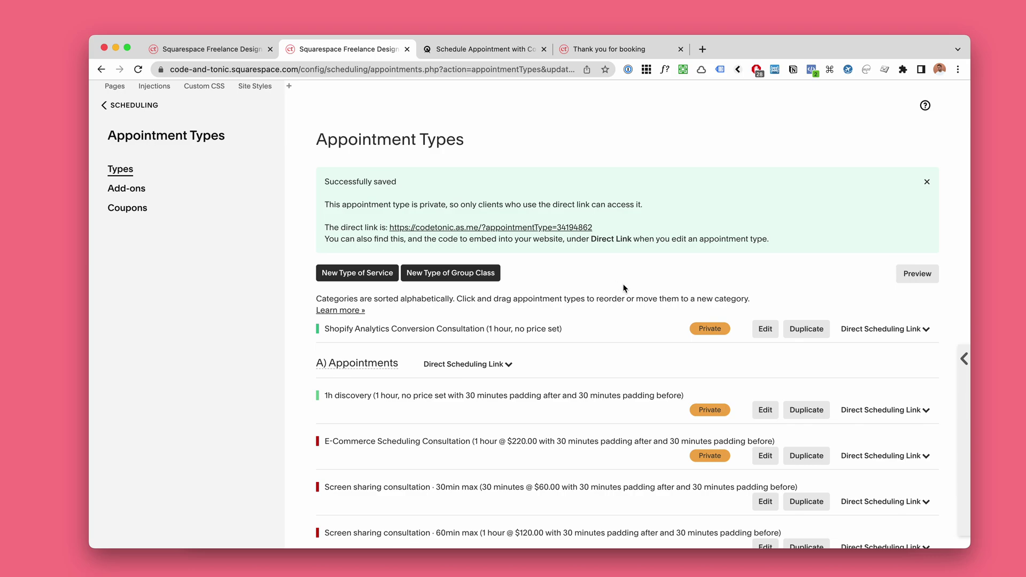
{"action": "scroll", "coordinate": [645, 281], "scroll_direction": "down", "scroll_amount": 1}
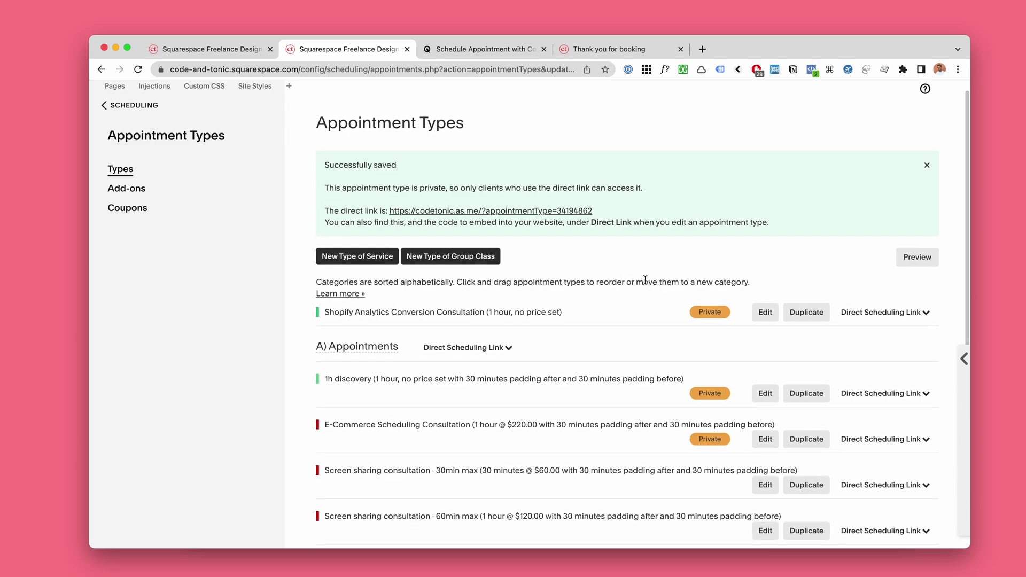
{"action": "scroll", "coordinate": [657, 280], "scroll_direction": "down", "scroll_amount": 5}
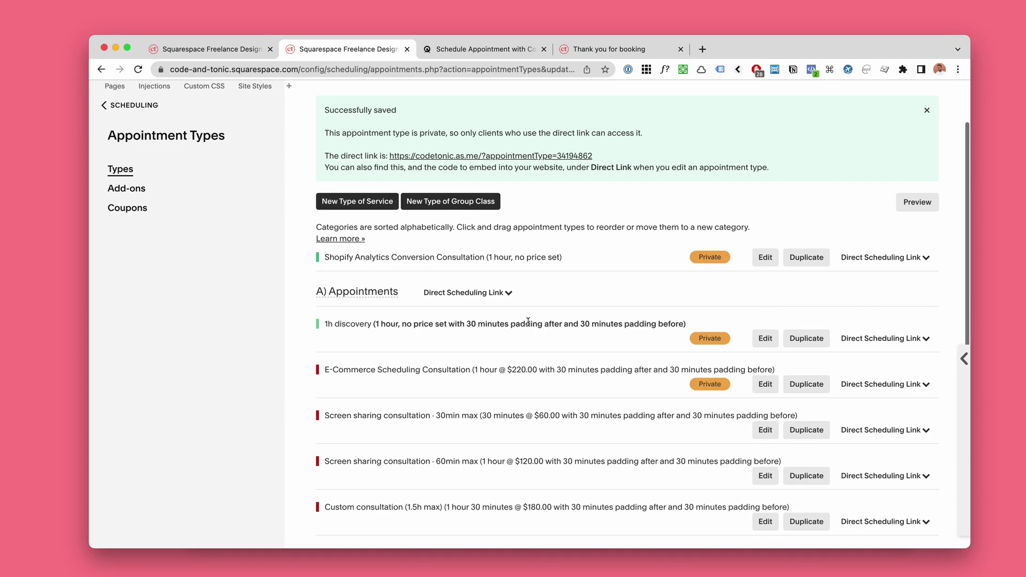
{"action": "scroll", "coordinate": [529, 319], "scroll_direction": "down", "scroll_amount": 9}
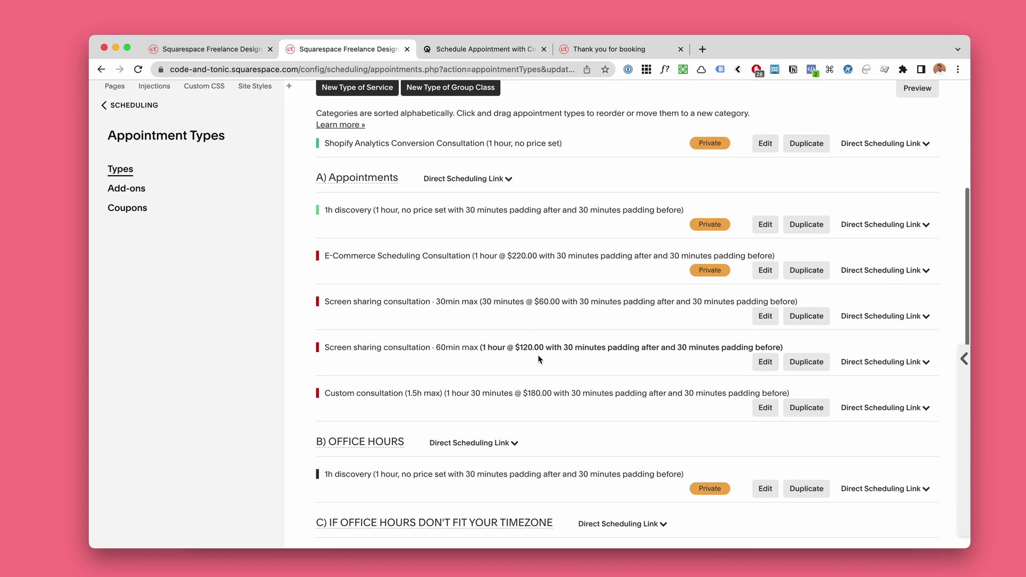
{"action": "scroll", "coordinate": [539, 358], "scroll_direction": "down", "scroll_amount": 2}
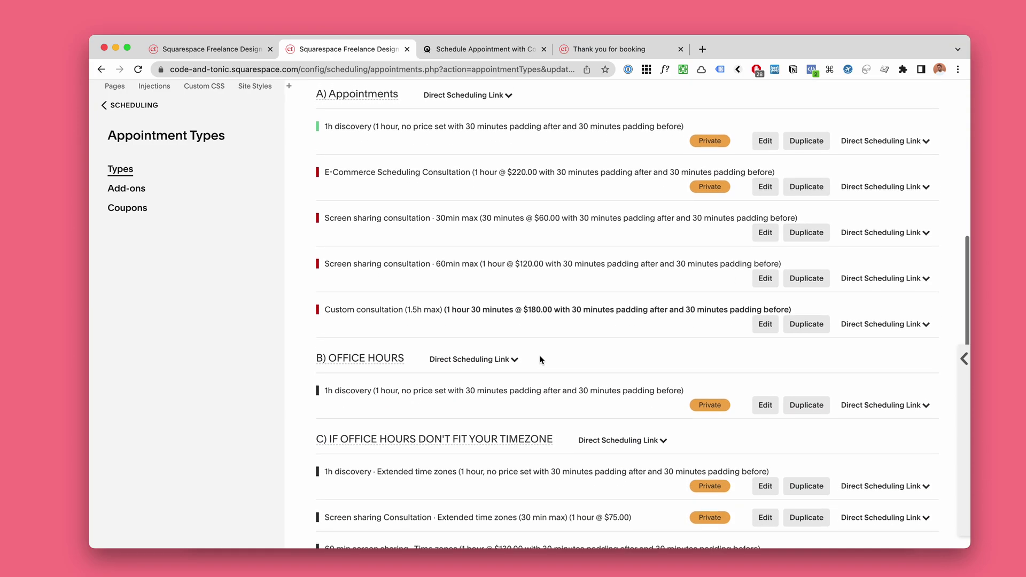
{"action": "scroll", "coordinate": [540, 360], "scroll_direction": "up", "scroll_amount": 2}
{"action": "scroll", "coordinate": [550, 321], "scroll_direction": "down", "scroll_amount": 7}
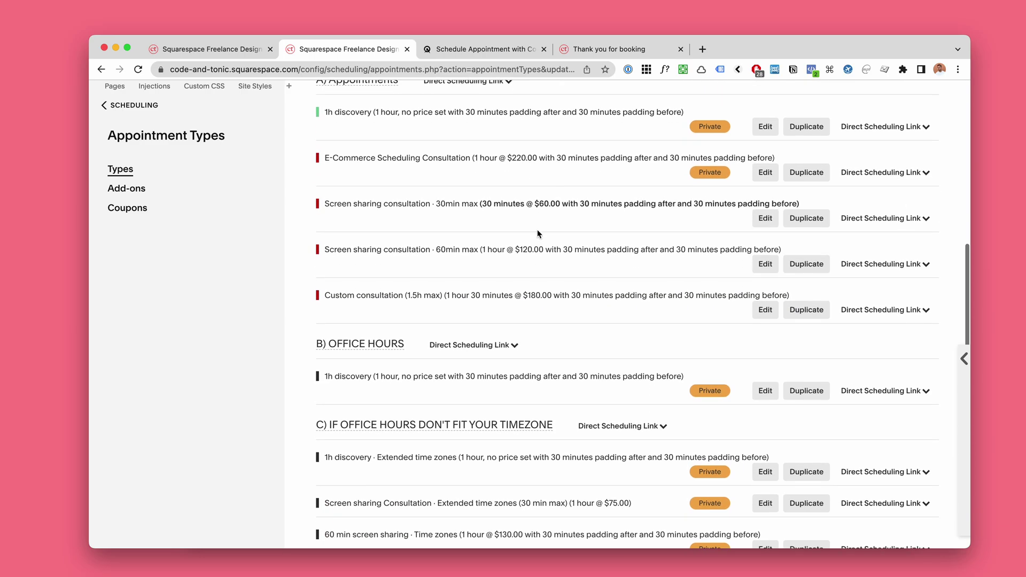
{"action": "scroll", "coordinate": [566, 289], "scroll_direction": "up", "scroll_amount": 6}
{"action": "scroll", "coordinate": [566, 287], "scroll_direction": "up", "scroll_amount": 5}
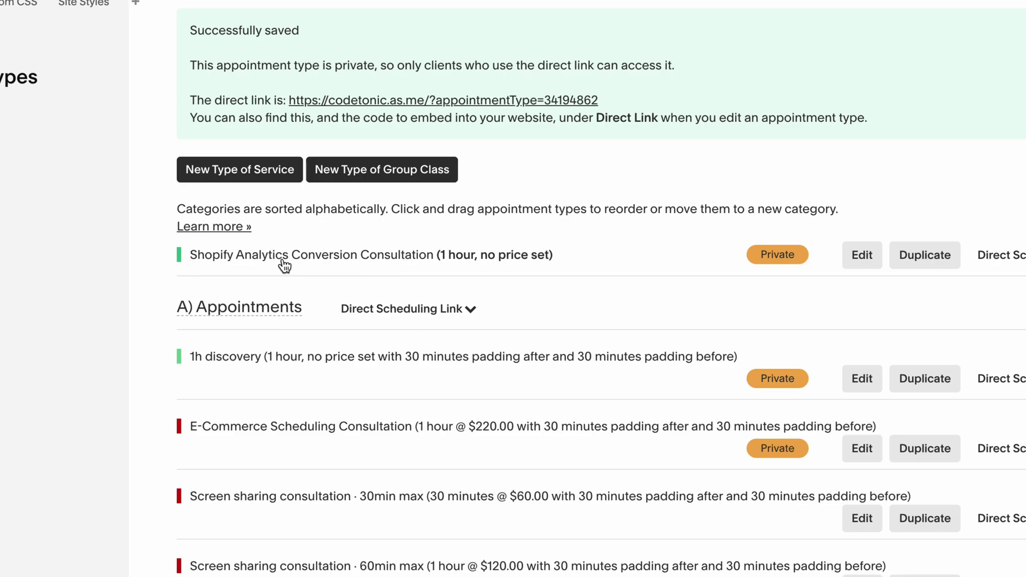
Step: View the Shopify consultation's confirmation message as HTML and select the spinner code
{"action": "left_click", "coordinate": [862, 255]}
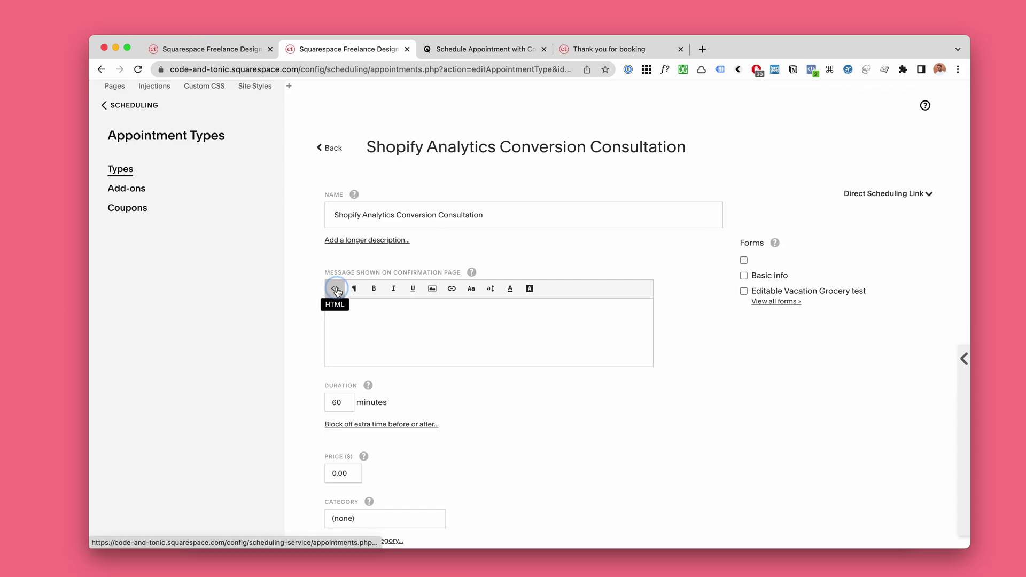
{"action": "left_click", "coordinate": [335, 289]}
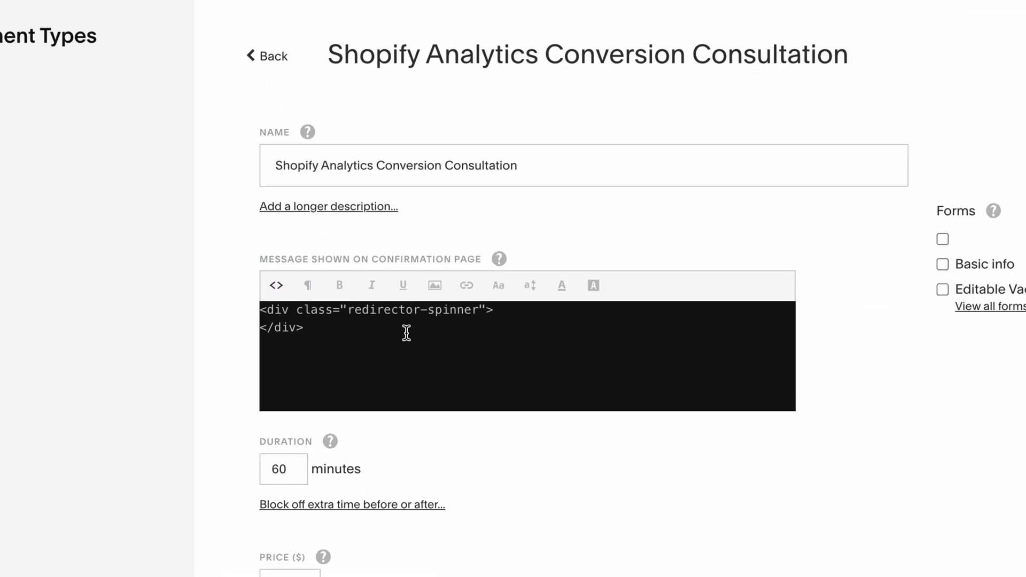
{"action": "left_click_drag", "start_coordinate": [414, 318], "coordinate": [303, 303]}
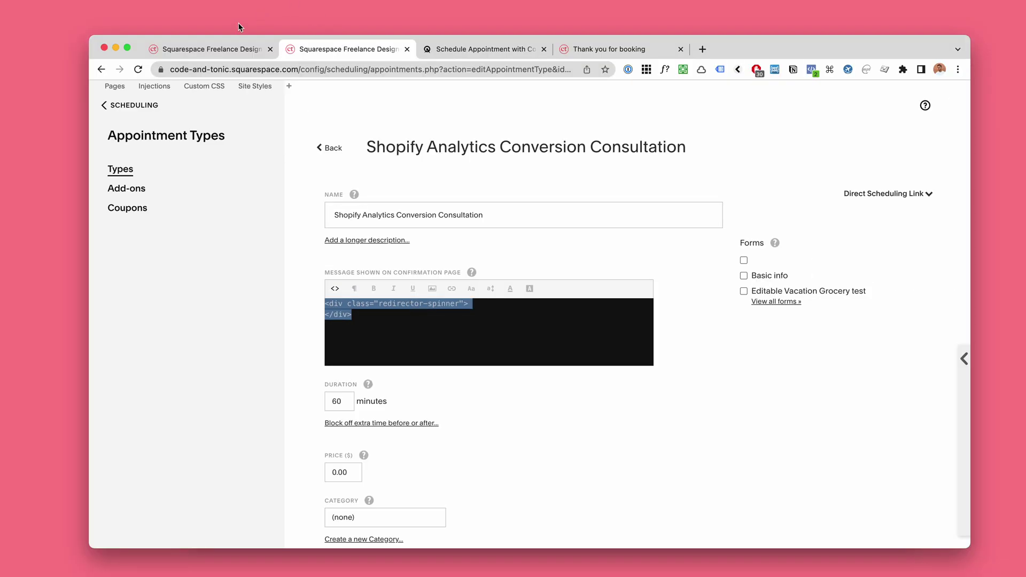
Step: Open Custom Conversion Tracking under Integrations, enlarge the code box, and select the Redirect script's arguments
{"action": "left_click", "coordinate": [227, 48]}
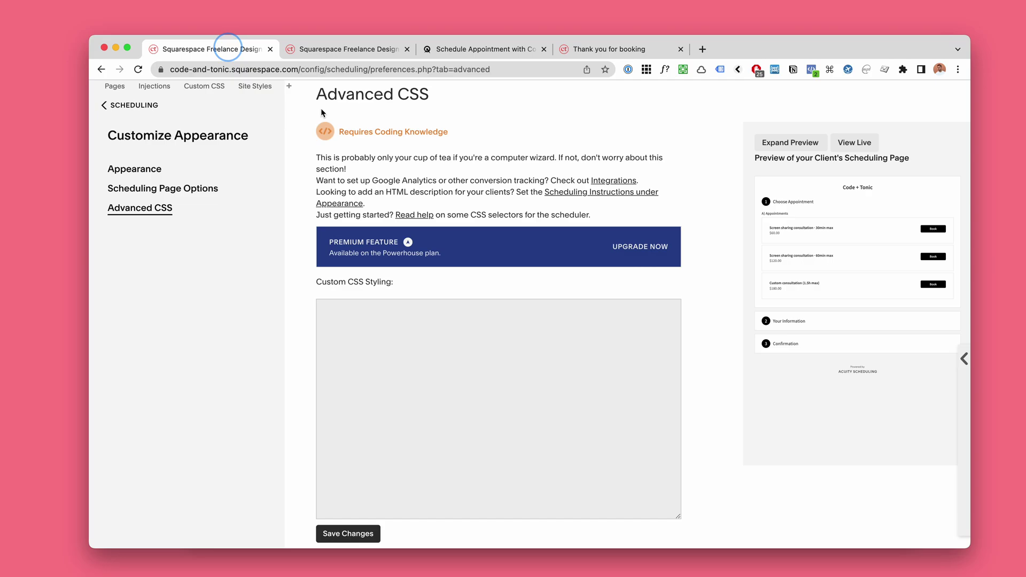
{"action": "left_click", "coordinate": [104, 107]}
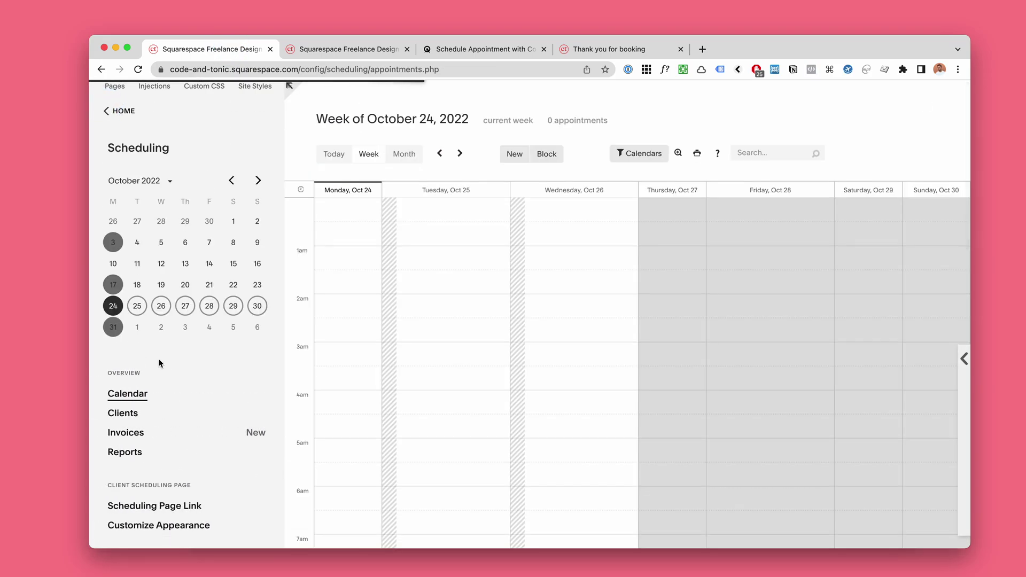
{"action": "scroll", "coordinate": [160, 360], "scroll_direction": "down", "scroll_amount": 5}
{"action": "left_click", "coordinate": [133, 406]}
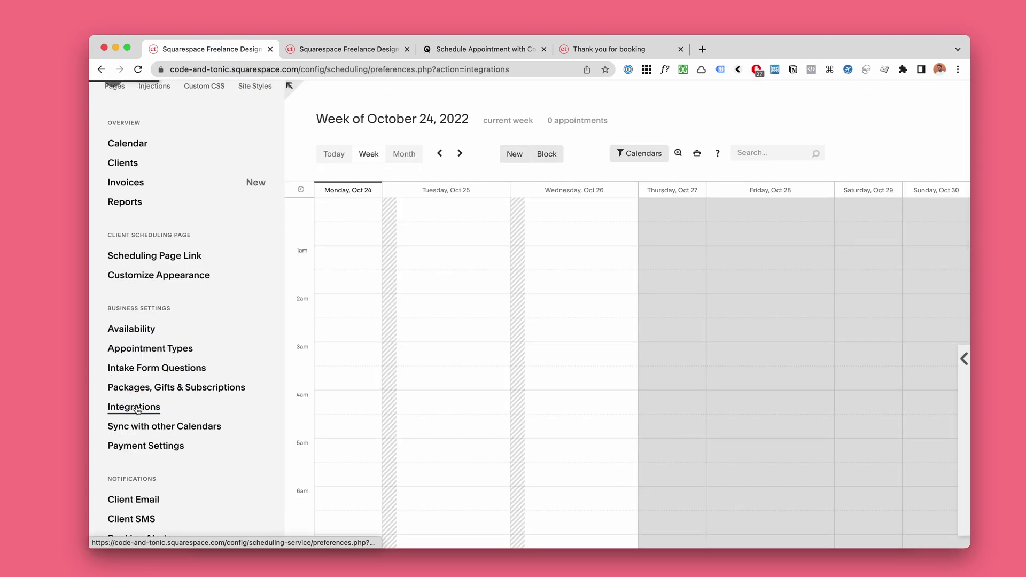
{"action": "left_click", "coordinate": [329, 436]}
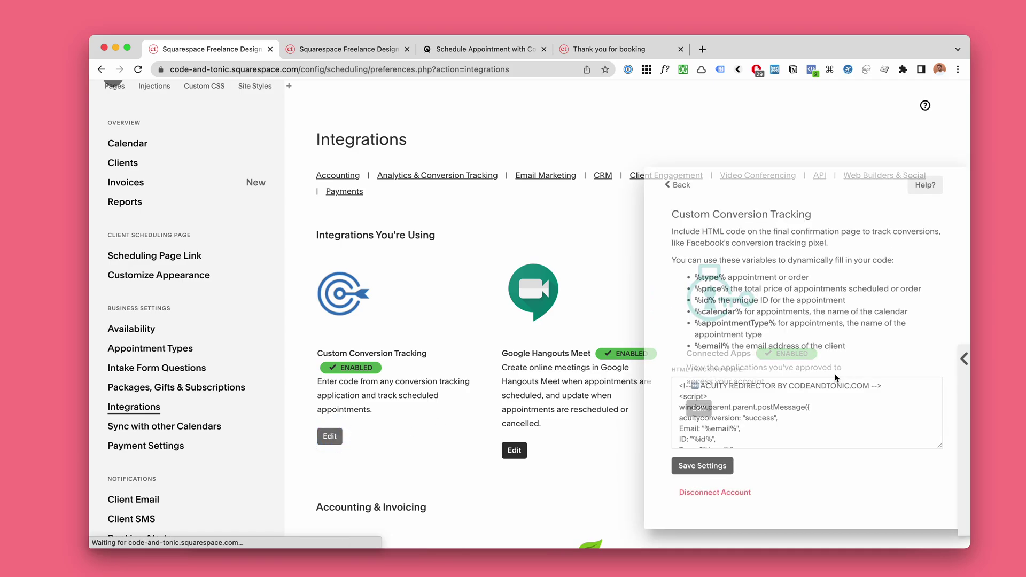
{"action": "left_click_drag", "start_coordinate": [940, 448], "coordinate": [941, 500]}
{"action": "scroll", "coordinate": [873, 442], "scroll_direction": "down", "scroll_amount": 10}
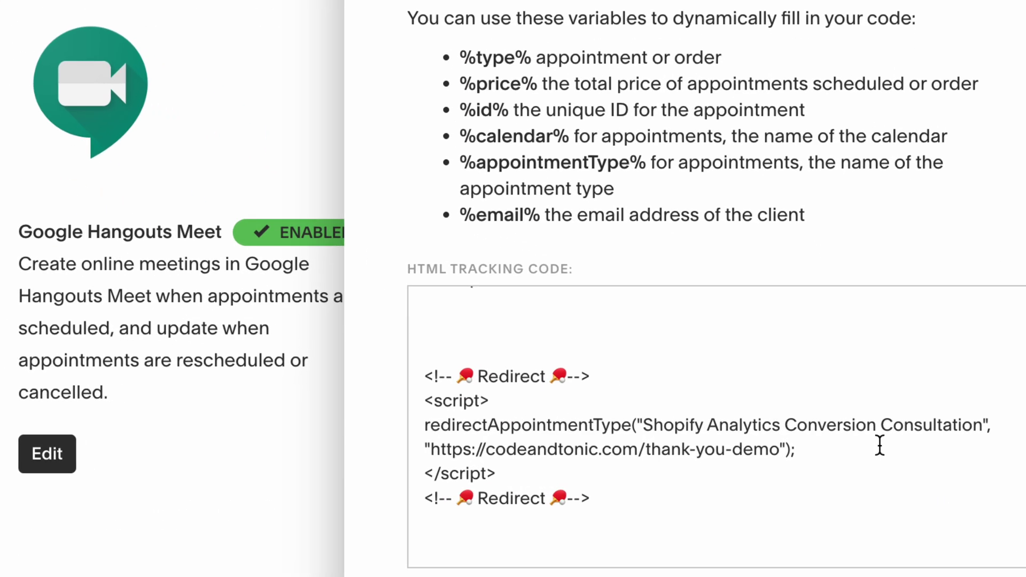
{"action": "left_click", "coordinate": [519, 308]}
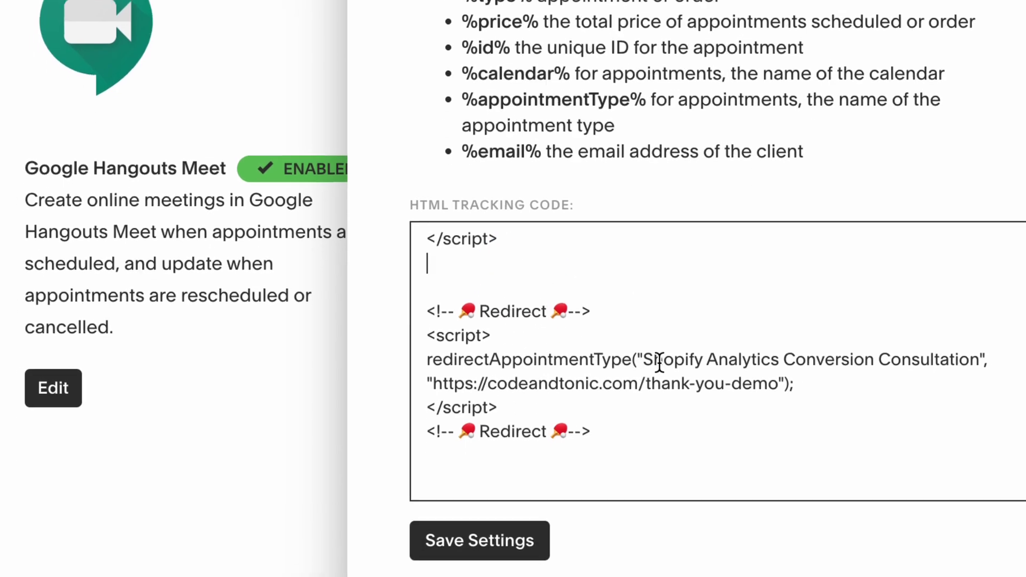
{"action": "left_click_drag", "start_coordinate": [642, 368], "coordinate": [752, 377]}
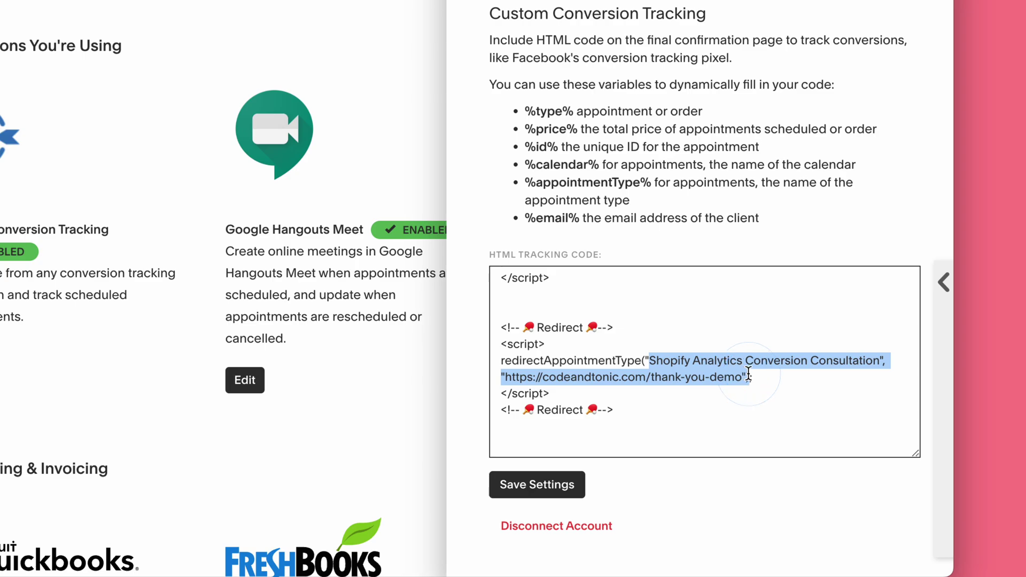
{"action": "left_click", "coordinate": [377, 49]}
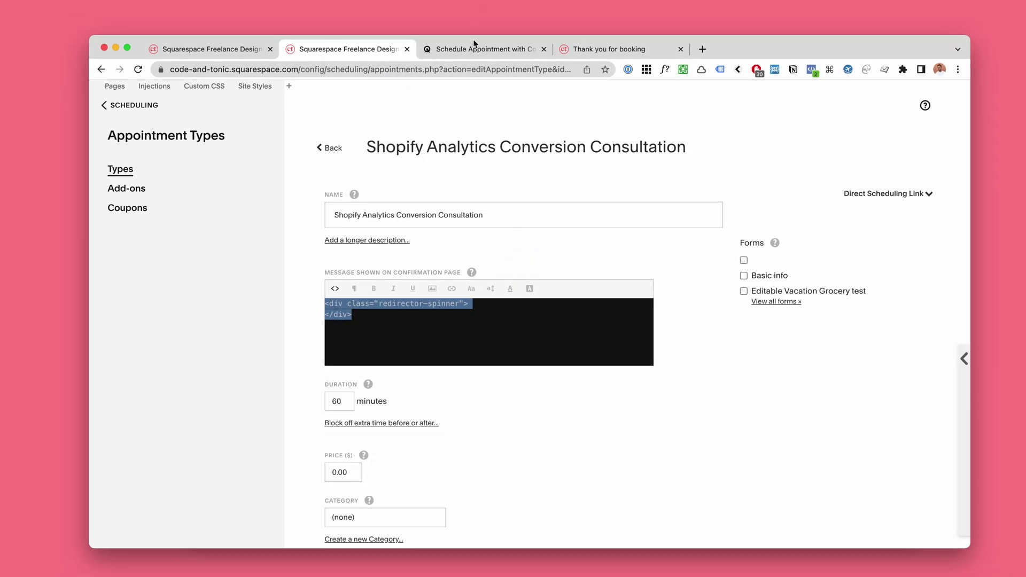
Step: Reload the booking page and choose the November 16, 2022 5:00am slot
{"action": "left_click", "coordinate": [473, 49]}
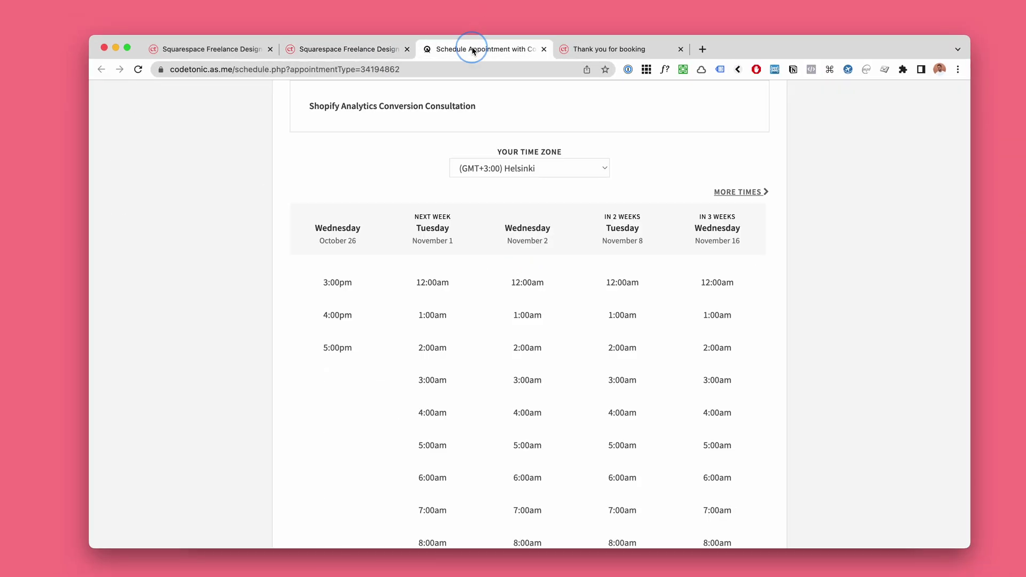
{"action": "key", "text": "super+r"}
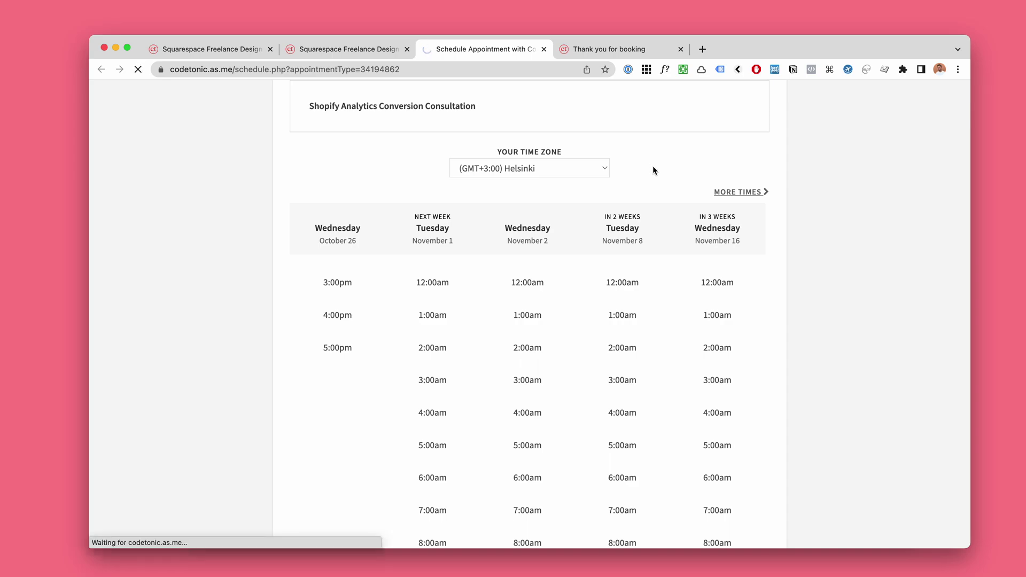
{"action": "scroll", "coordinate": [797, 156], "scroll_direction": "down", "scroll_amount": 5}
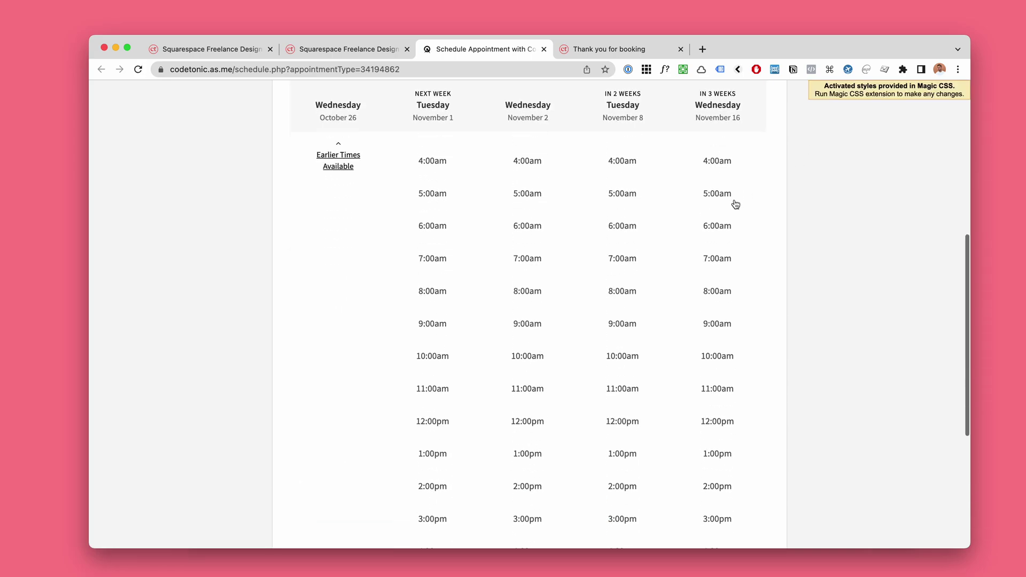
{"action": "left_click", "coordinate": [735, 202]}
{"action": "left_click", "coordinate": [718, 217]}
Step: Enter first name 'TEST', last name 'T', and autofill a saved email address
{"action": "scroll", "coordinate": [342, 295], "scroll_direction": "up", "scroll_amount": 2}
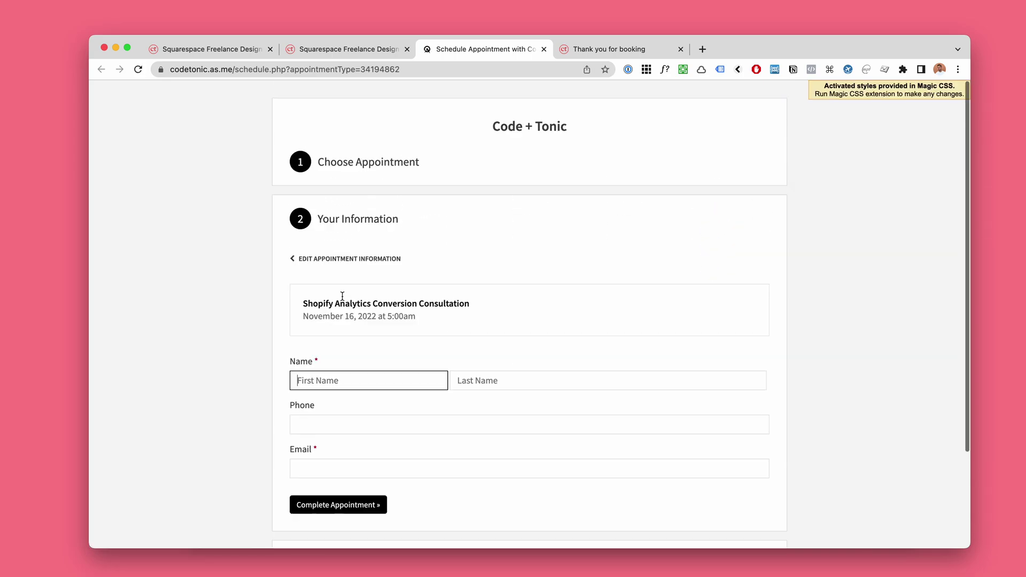
{"action": "type", "text": "TEST"}
{"action": "key", "text": "Tab"}
{"action": "type", "text": "T"}
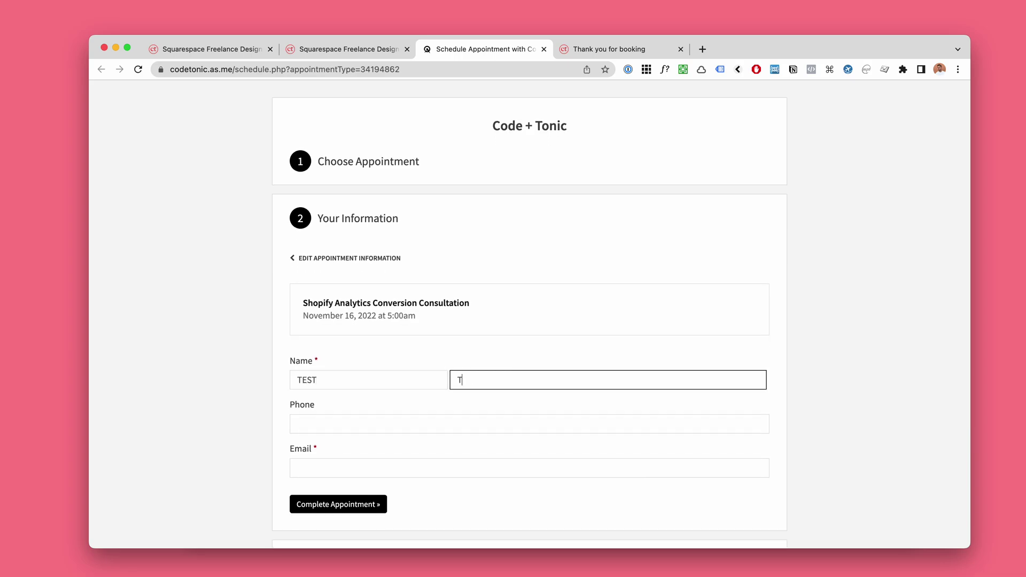
{"action": "left_click", "coordinate": [356, 475]}
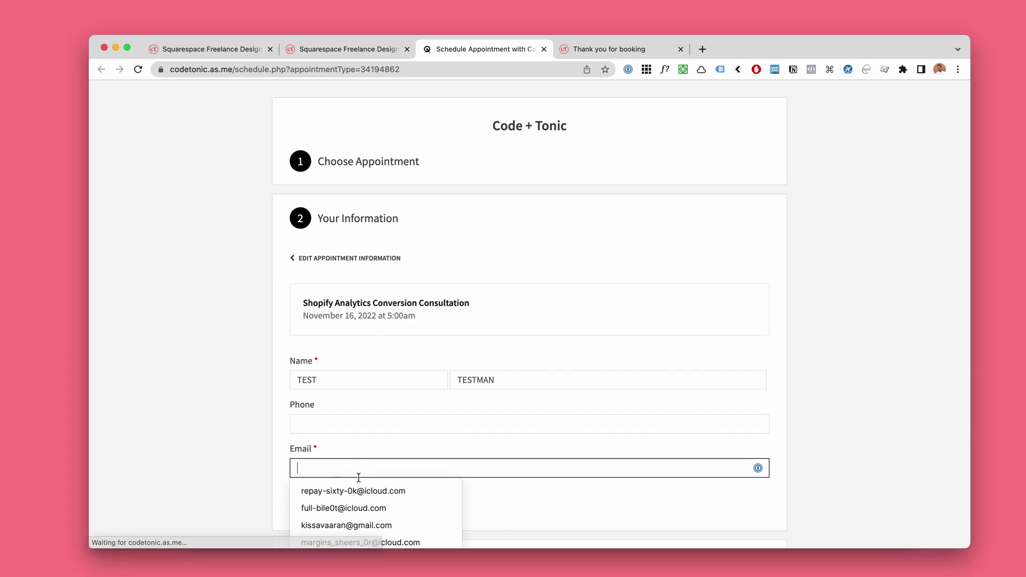
{"action": "left_click", "coordinate": [356, 487]}
{"action": "left_click", "coordinate": [633, 139]}
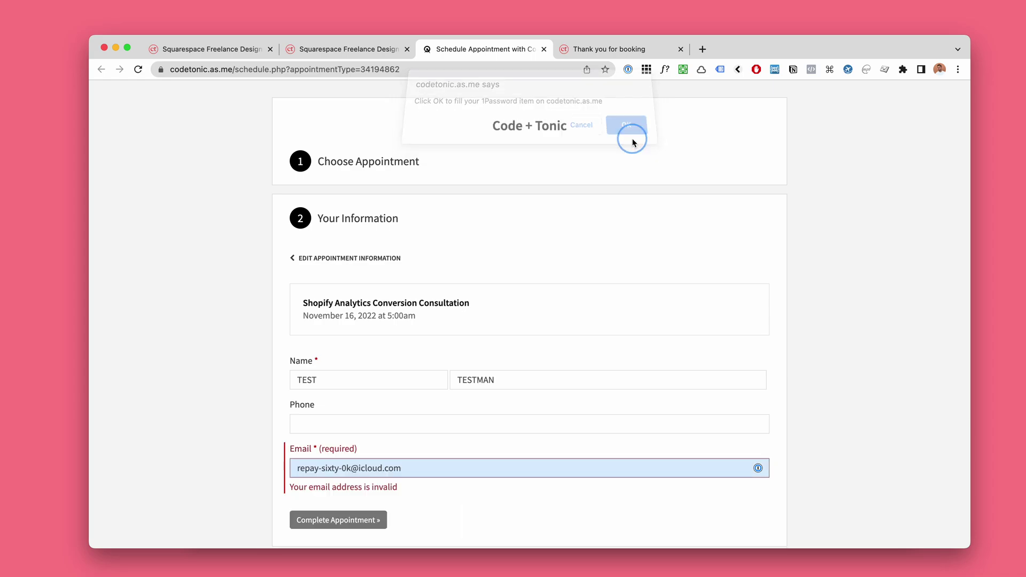
{"action": "left_click", "coordinate": [485, 467]}
{"action": "scroll", "coordinate": [787, 385], "scroll_direction": "down", "scroll_amount": 3}
{"action": "scroll", "coordinate": [787, 386], "scroll_direction": "down", "scroll_amount": 2}
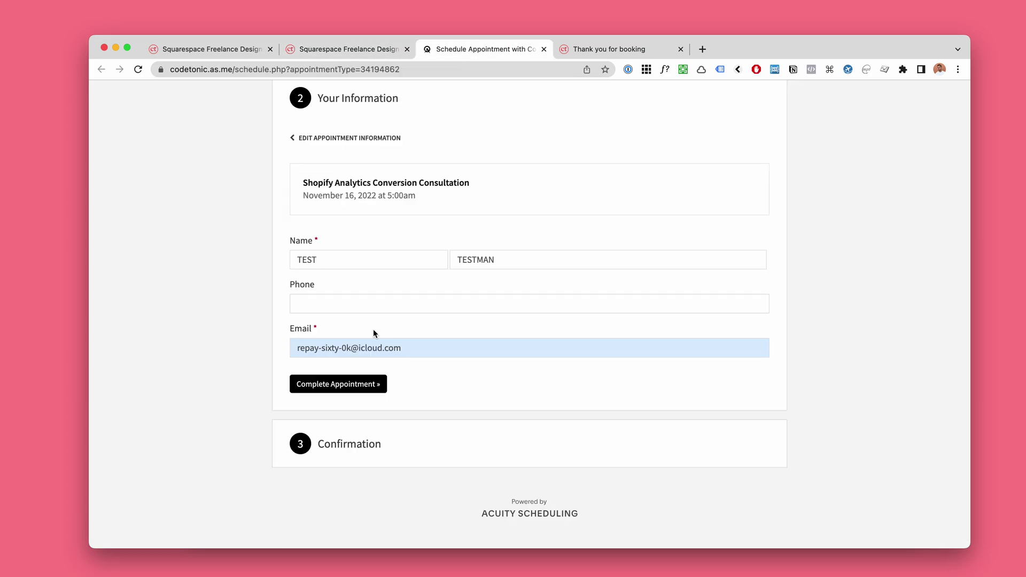
Step: Complete the appointment so it redirects to the thank-you-demo page
{"action": "key", "text": "super+1"}
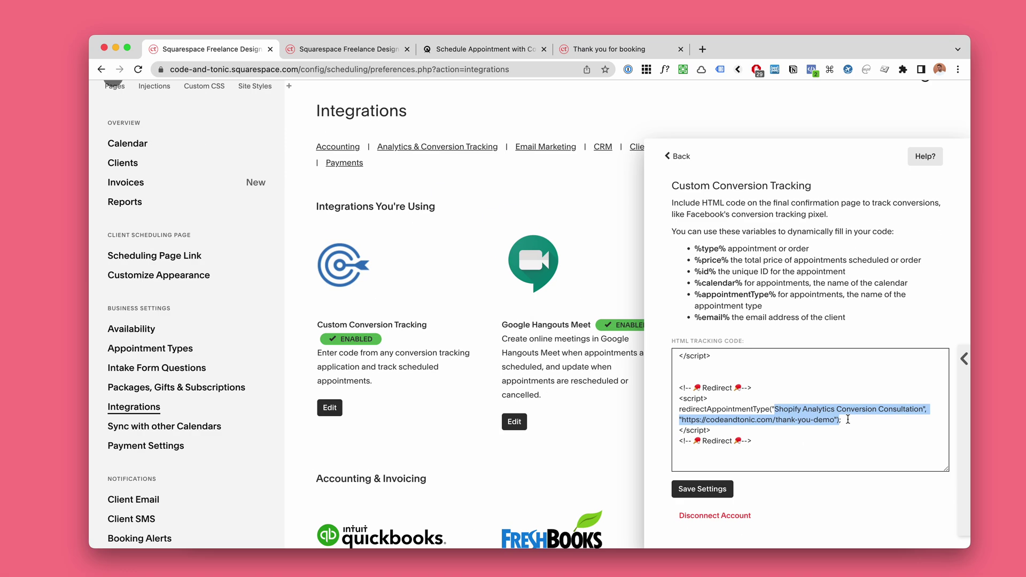
{"action": "key", "text": "super+2"}
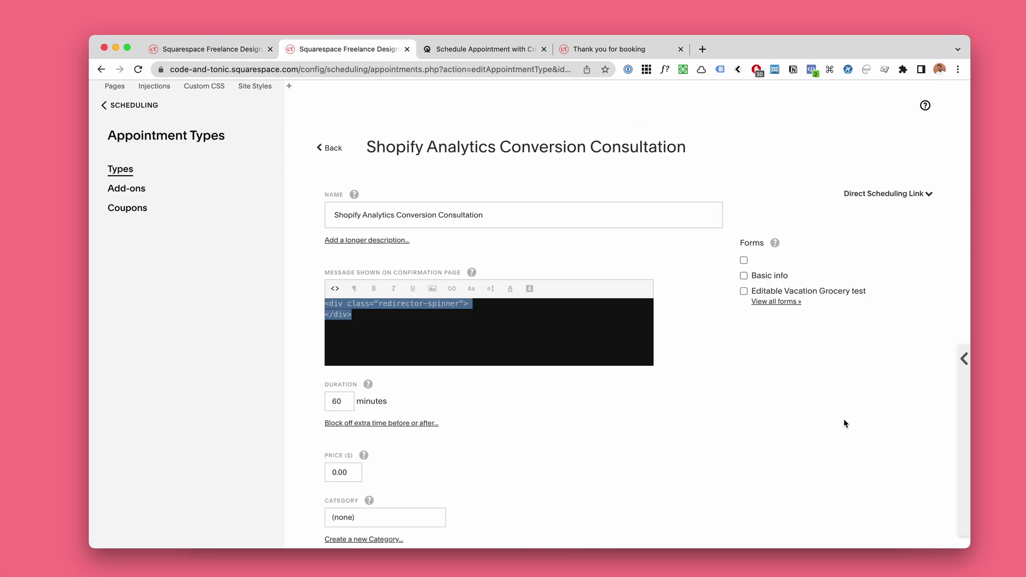
{"action": "key", "text": "super+3"}
{"action": "left_click", "coordinate": [354, 387]}
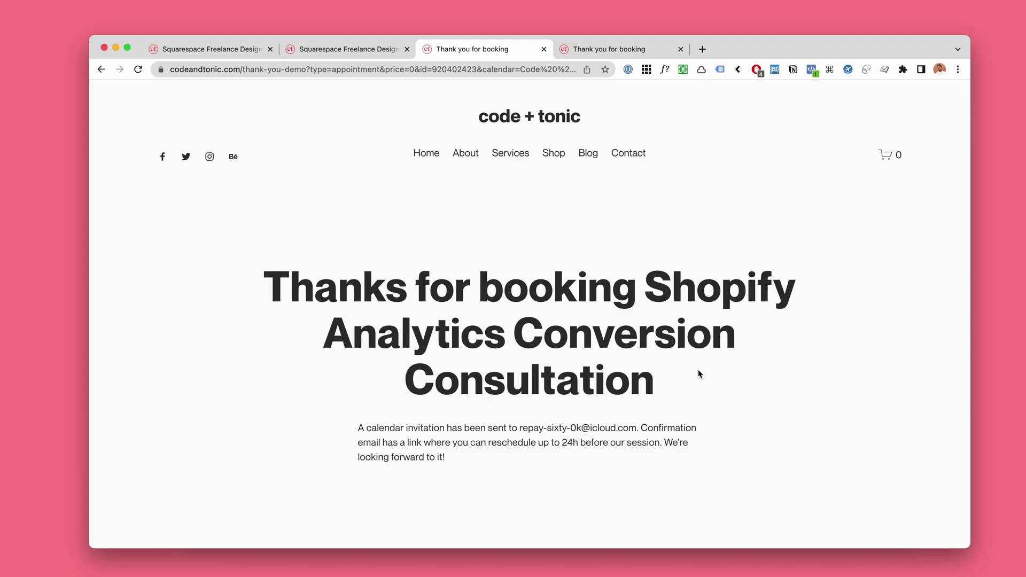
{"action": "scroll", "coordinate": [698, 369], "scroll_direction": "down", "scroll_amount": 1}
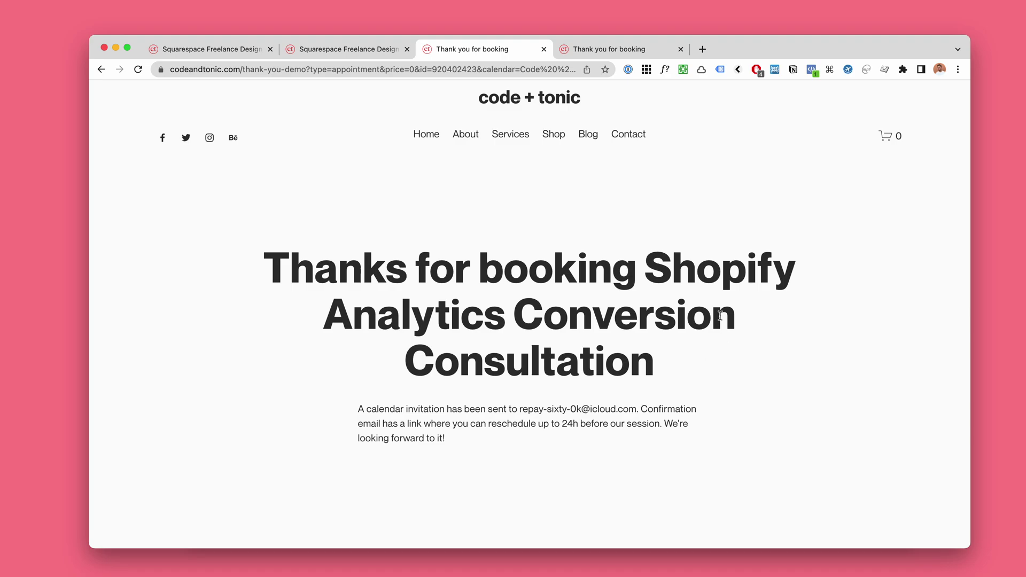
Step: In Notion, collapse Loading Spinner, find 'Use booking information on your Thank You page', and return
{"action": "key", "text": "super+Tab"}
{"action": "left_click", "coordinate": [372, 140]}
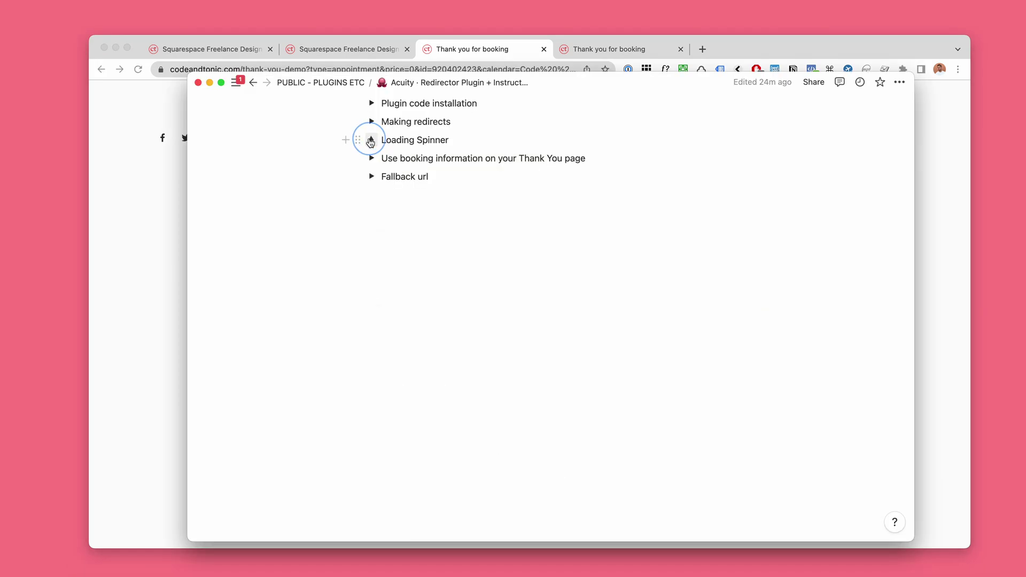
{"action": "scroll", "coordinate": [374, 224], "scroll_direction": "up", "scroll_amount": 3}
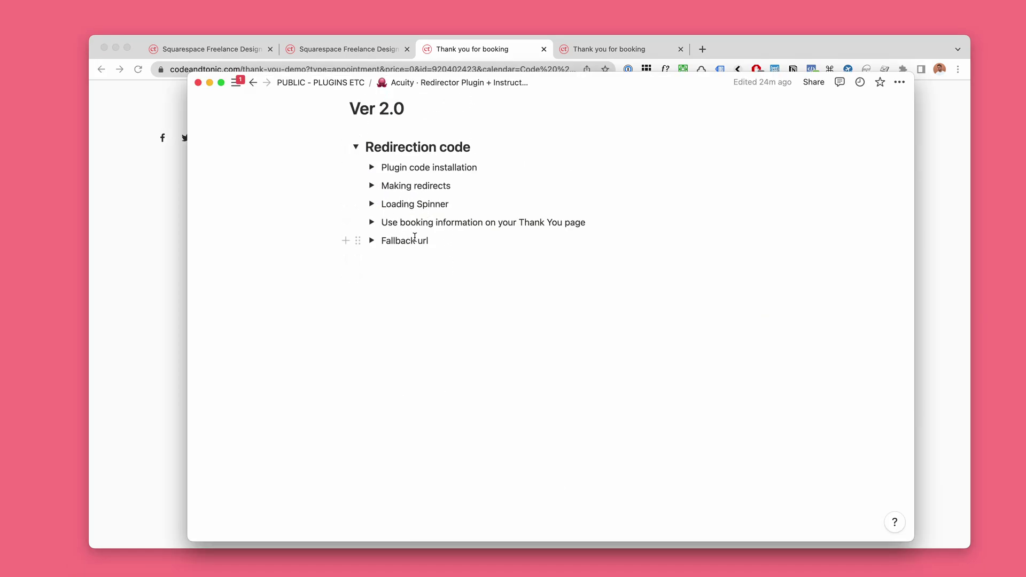
{"action": "left_click_drag", "start_coordinate": [384, 223], "coordinate": [587, 222]}
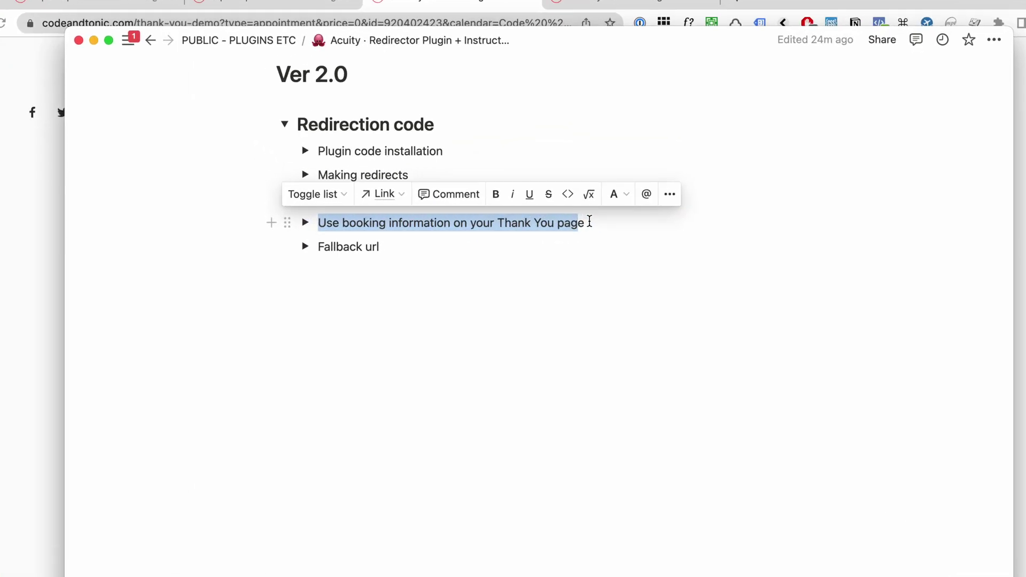
{"action": "left_click", "coordinate": [589, 222]}
{"action": "left_click", "coordinate": [483, 6]}
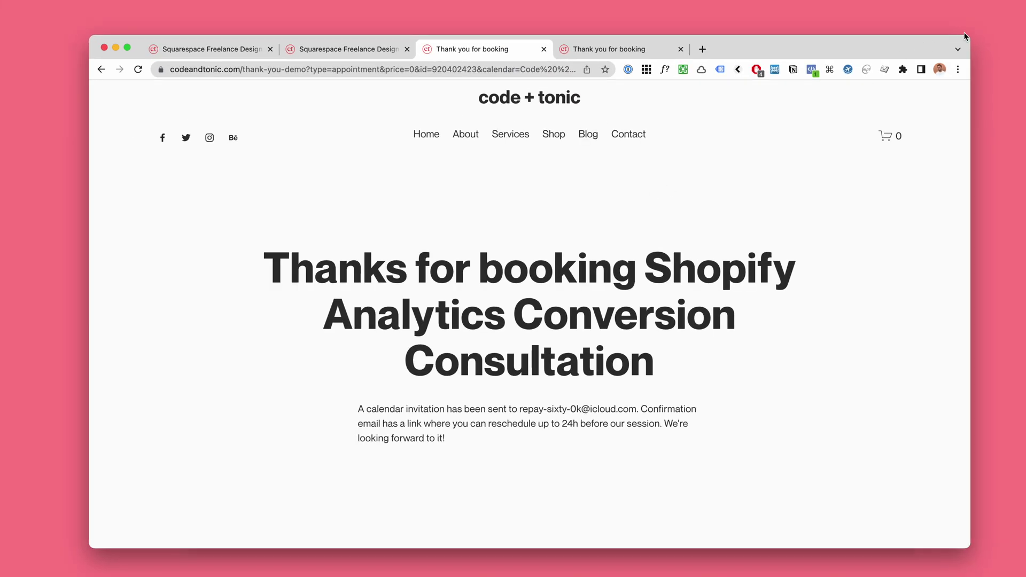
Step: Inspect the heading's appointment name and add a color: red rule for #js-acuityAppointmentType
{"action": "left_click_drag", "start_coordinate": [966, 37], "coordinate": [924, 45]}
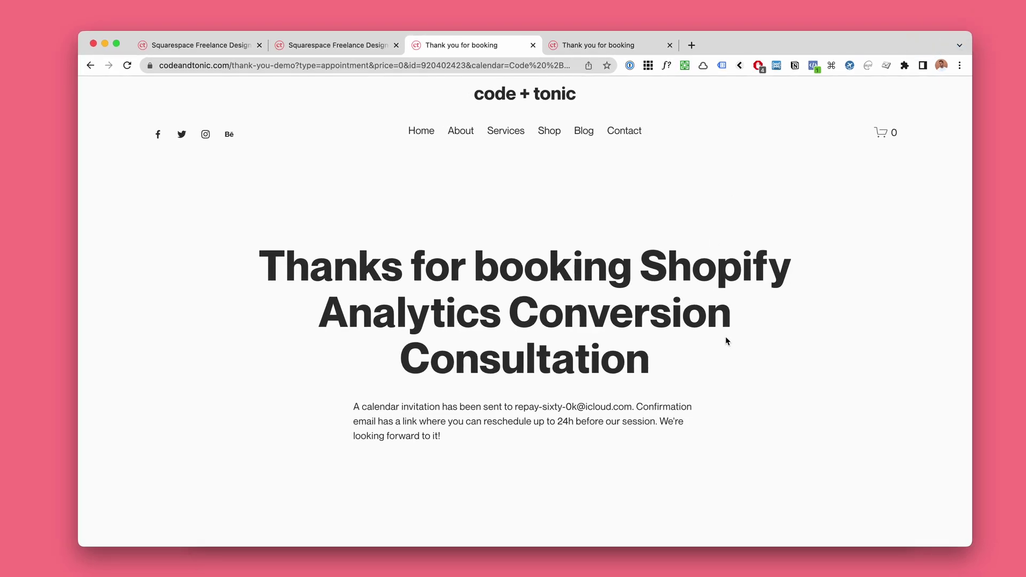
{"action": "scroll", "coordinate": [727, 338], "scroll_direction": "down", "scroll_amount": 1}
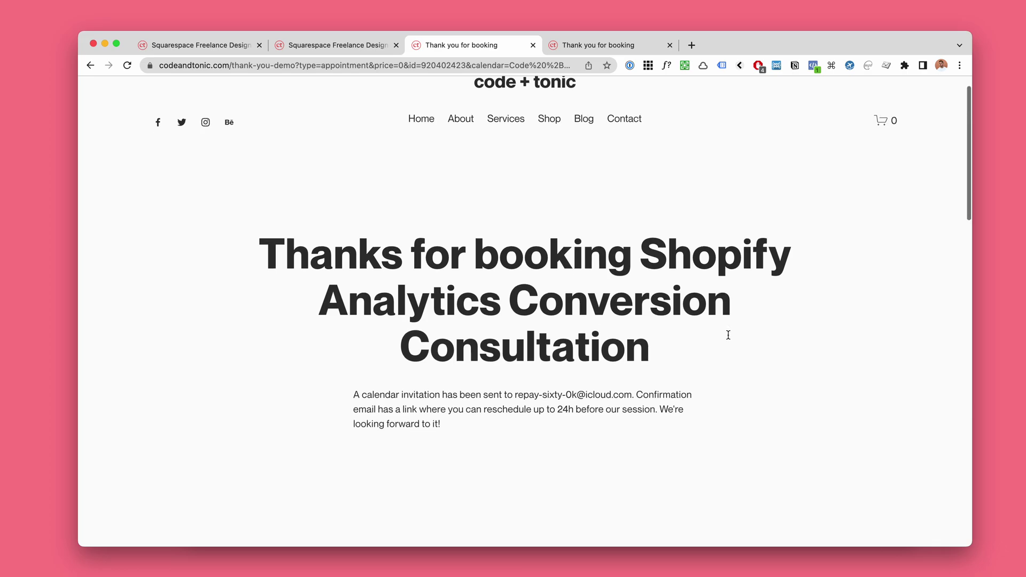
{"action": "right_click", "coordinate": [718, 267]}
{"action": "left_click", "coordinate": [748, 444]}
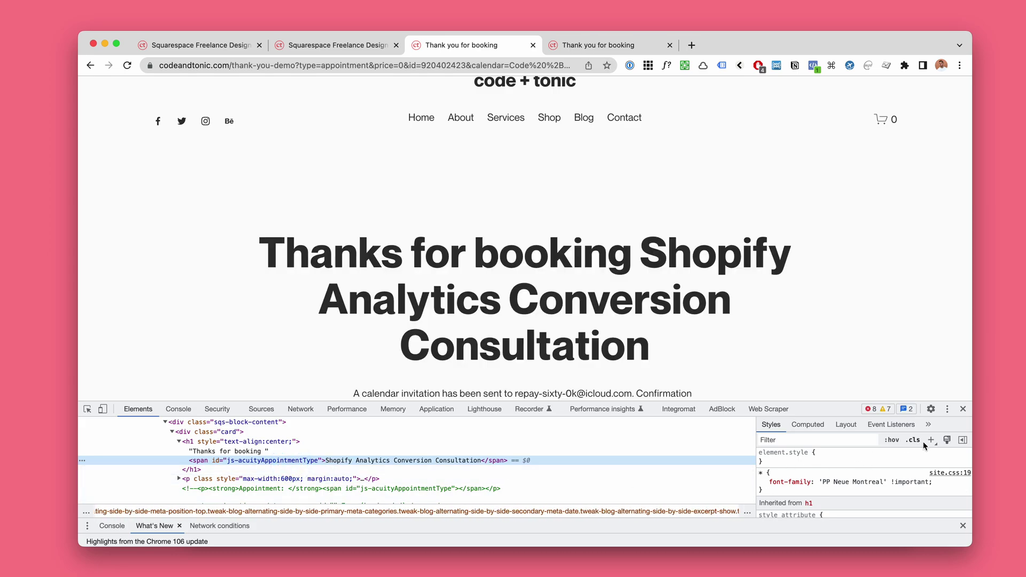
{"action": "left_click", "coordinate": [930, 439]}
{"action": "key", "text": "Return"}
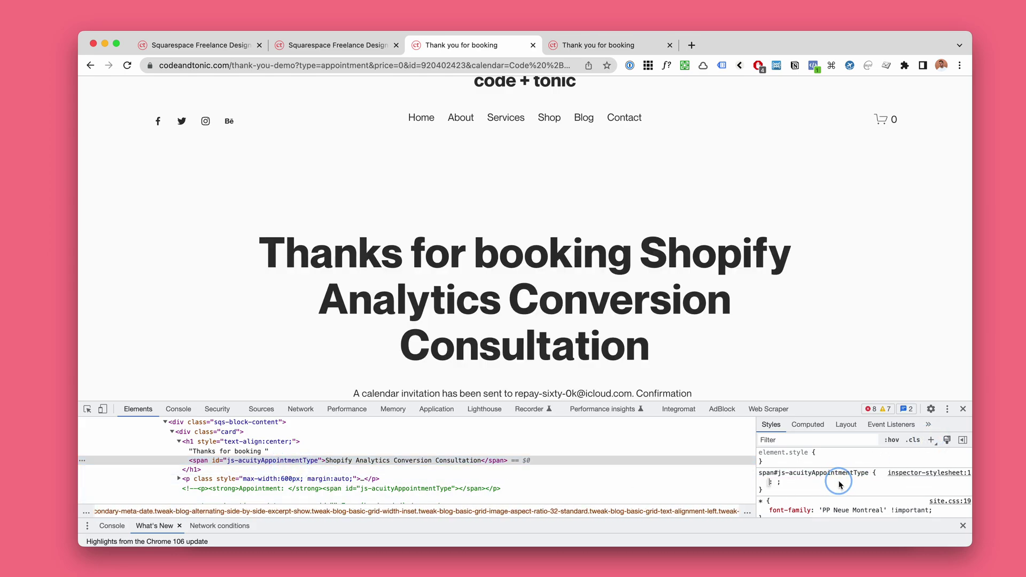
{"action": "type", "text": "COLOR"}
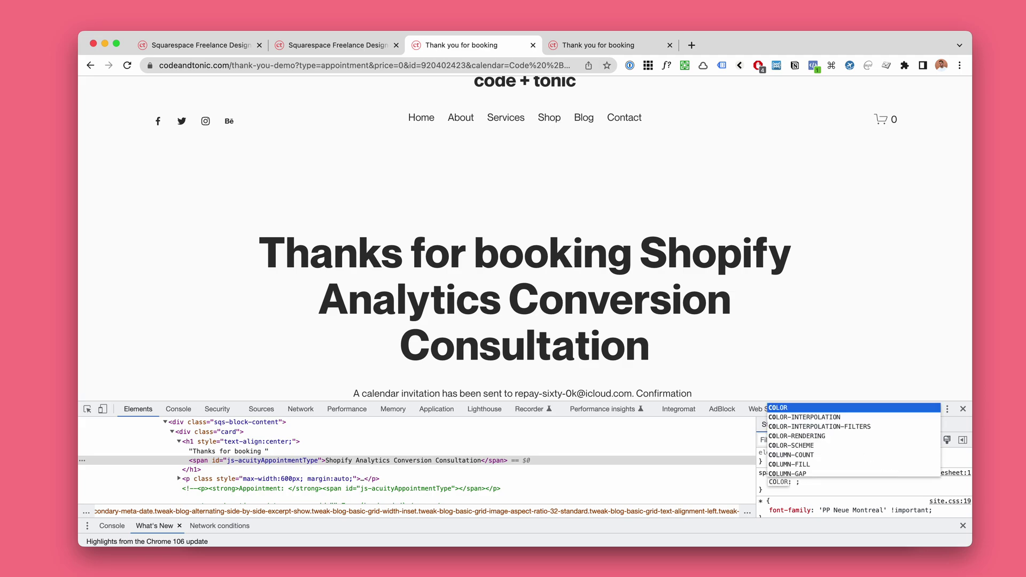
{"action": "key", "text": "Tab"}
{"action": "type", "text": "red"}
{"action": "key", "text": "Return"}
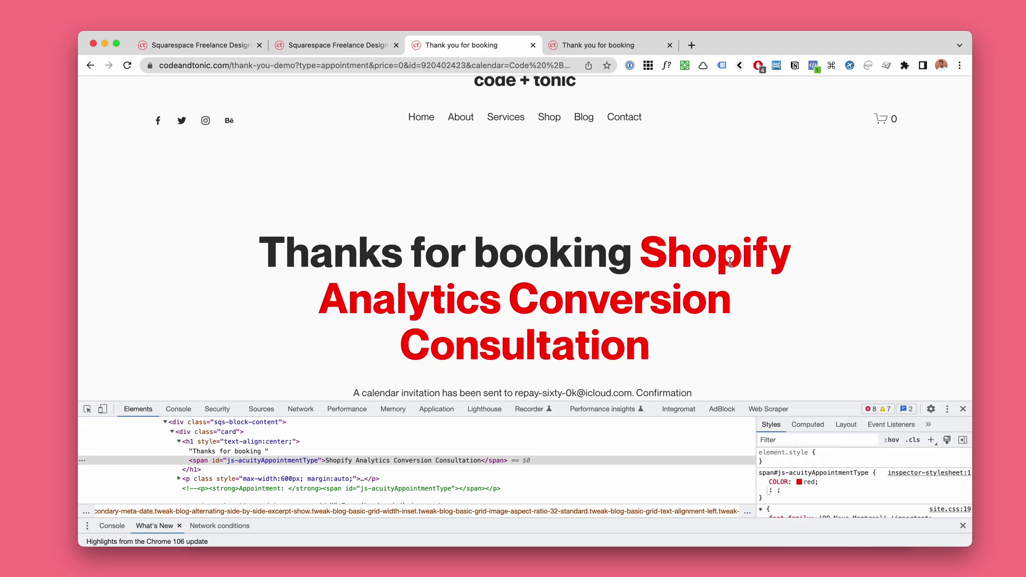
Step: Select the red appointment name and compare it with the appointment type name in settings
{"action": "scroll", "coordinate": [730, 261], "scroll_direction": "down", "scroll_amount": 1}
{"action": "left_click_drag", "start_coordinate": [828, 401], "coordinate": [822, 420]}
{"action": "left_click_drag", "start_coordinate": [647, 211], "coordinate": [669, 298]}
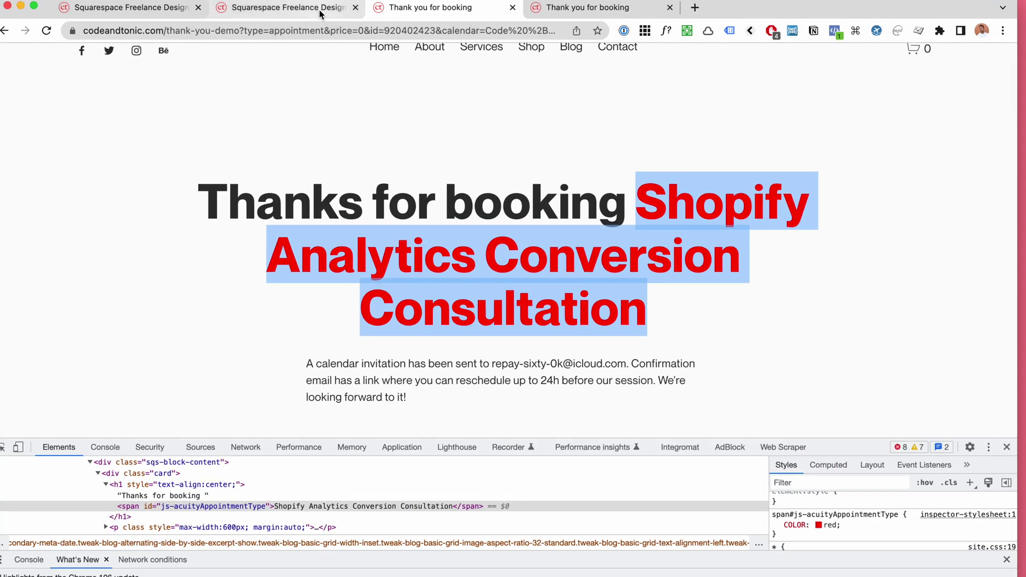
{"action": "left_click", "coordinate": [319, 9]}
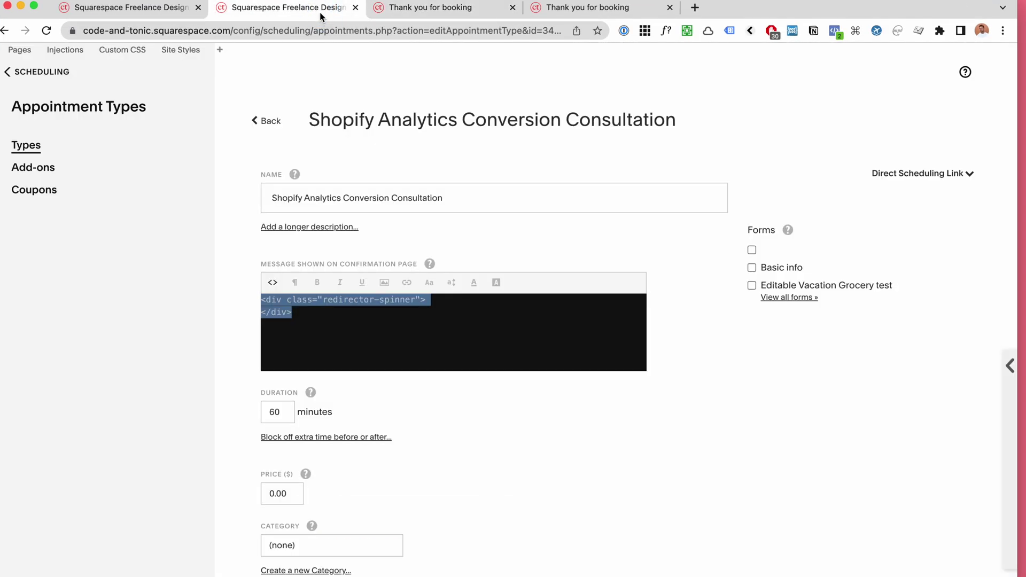
{"action": "triple_click", "coordinate": [320, 197]}
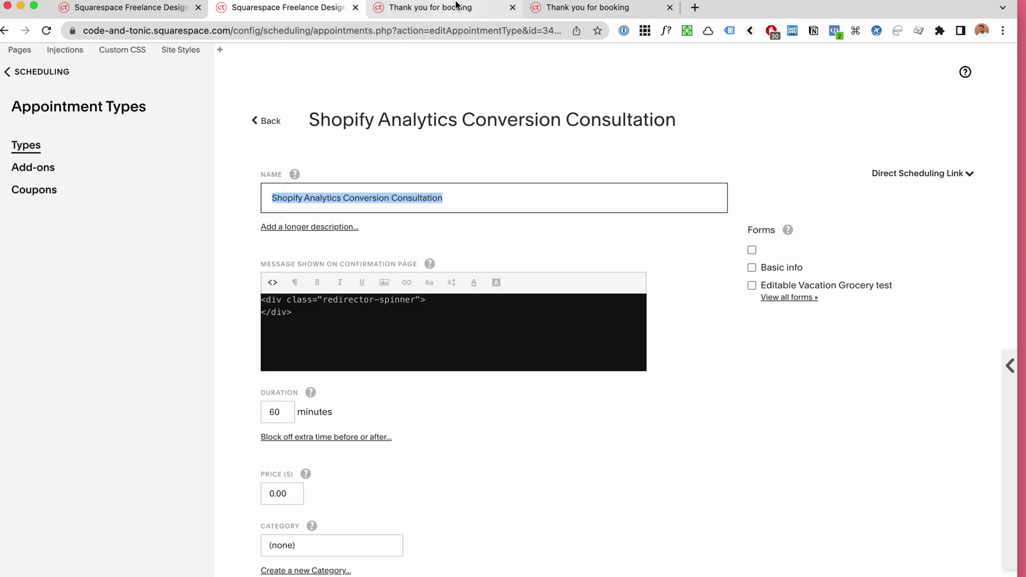
{"action": "left_click", "coordinate": [430, 8]}
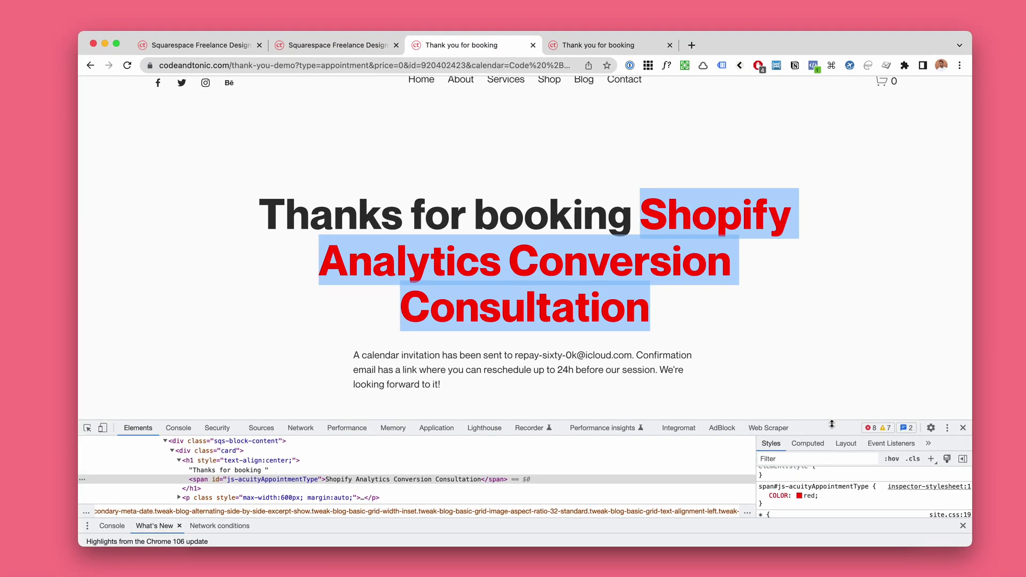
Step: Resize the DevTools panel and reselect the red appointment-type text in the heading
{"action": "left_click_drag", "start_coordinate": [831, 424], "coordinate": [831, 446]}
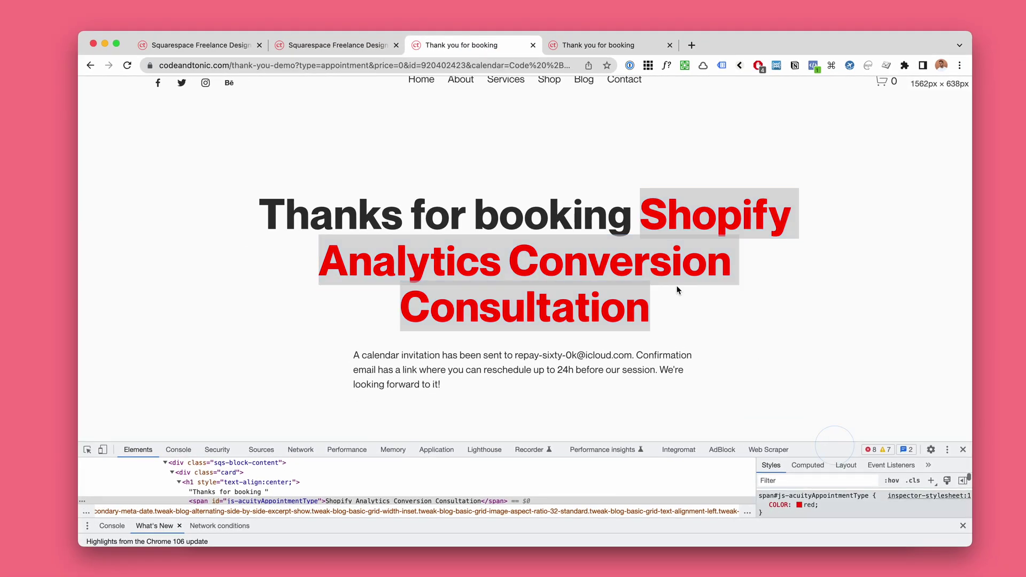
{"action": "left_click", "coordinate": [665, 305]}
{"action": "left_click_drag", "start_coordinate": [647, 217], "coordinate": [655, 299]}
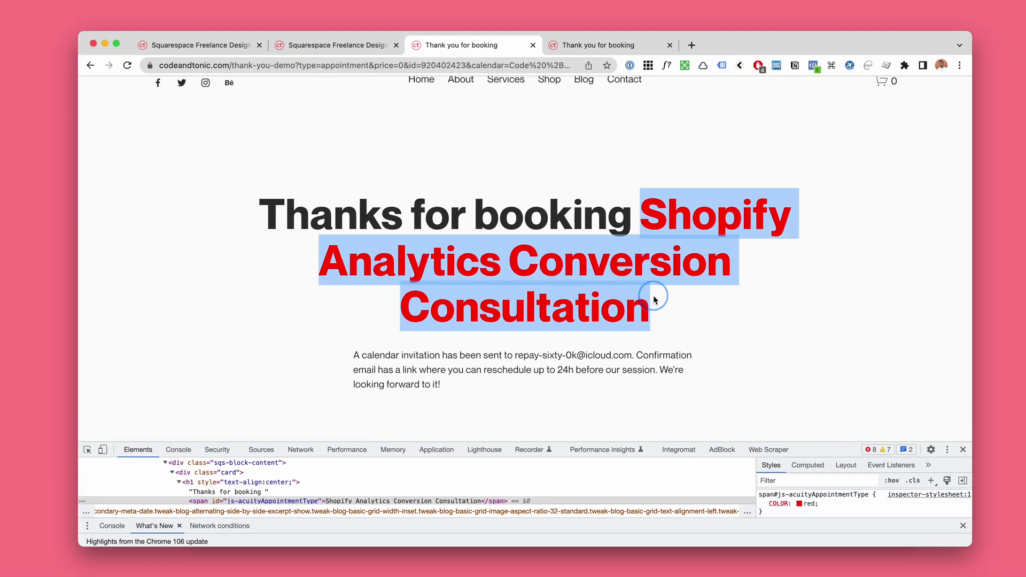
{"action": "left_click", "coordinate": [641, 217]}
{"action": "left_click_drag", "start_coordinate": [641, 217], "coordinate": [661, 316]}
{"action": "left_click_drag", "start_coordinate": [643, 209], "coordinate": [669, 314]}
{"action": "left_click_drag", "start_coordinate": [655, 216], "coordinate": [663, 308]}
{"action": "left_click_drag", "start_coordinate": [819, 444], "coordinate": [819, 436]}
Step: Expand Notion's 'Use booking information on your Thank You page' toggle and scroll to its HTML code
{"action": "key", "text": "super+Tab"}
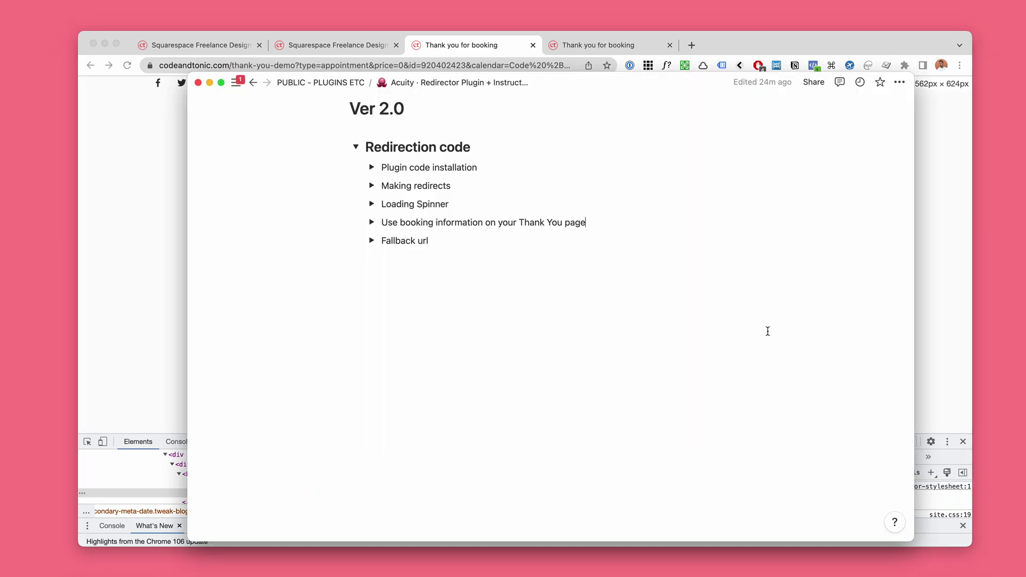
{"action": "left_click", "coordinate": [373, 222]}
{"action": "scroll", "coordinate": [500, 395], "scroll_direction": "down", "scroll_amount": 2}
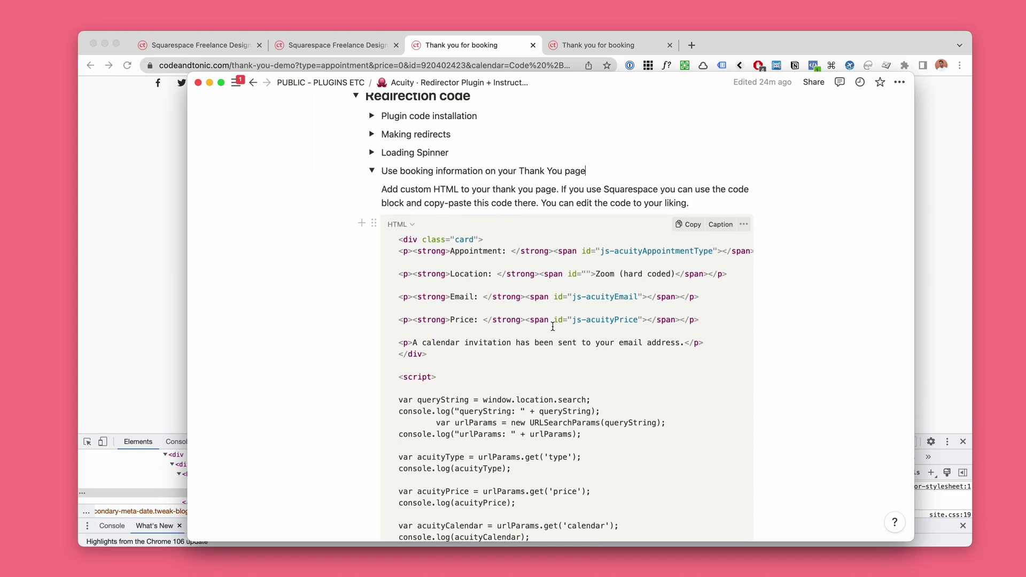
{"action": "key", "text": "ctrl+alt+c"}
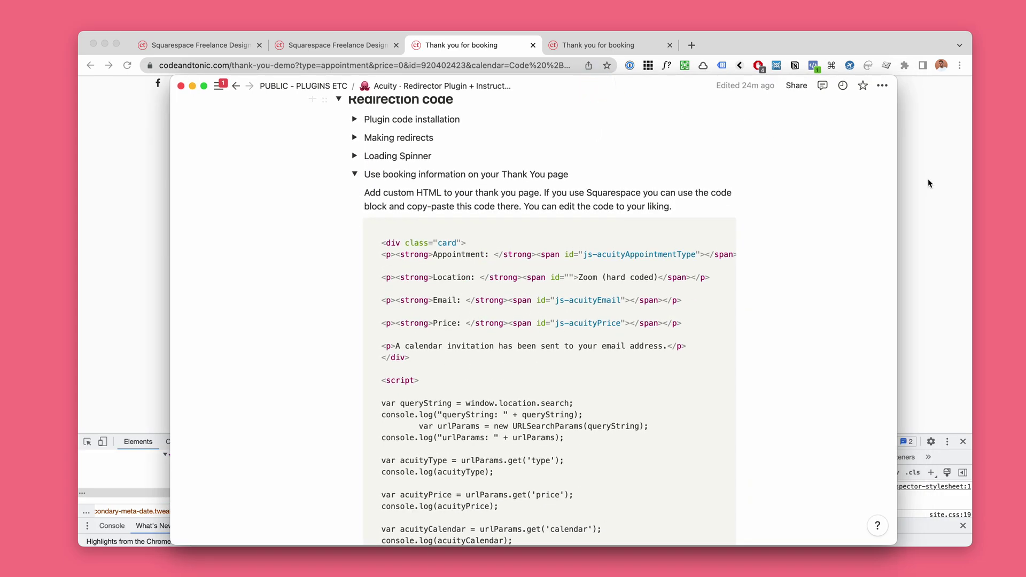
Step: Inspect the email address in the thank-you confirmation message with the DevTools element picker
{"action": "left_click", "coordinate": [918, 240]}
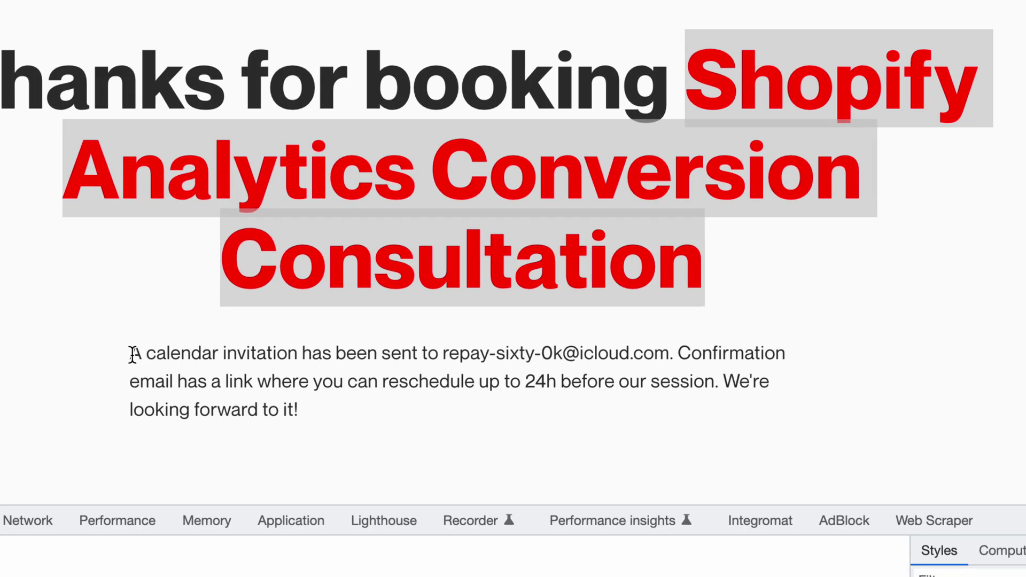
{"action": "left_click_drag", "start_coordinate": [132, 354], "coordinate": [667, 355]}
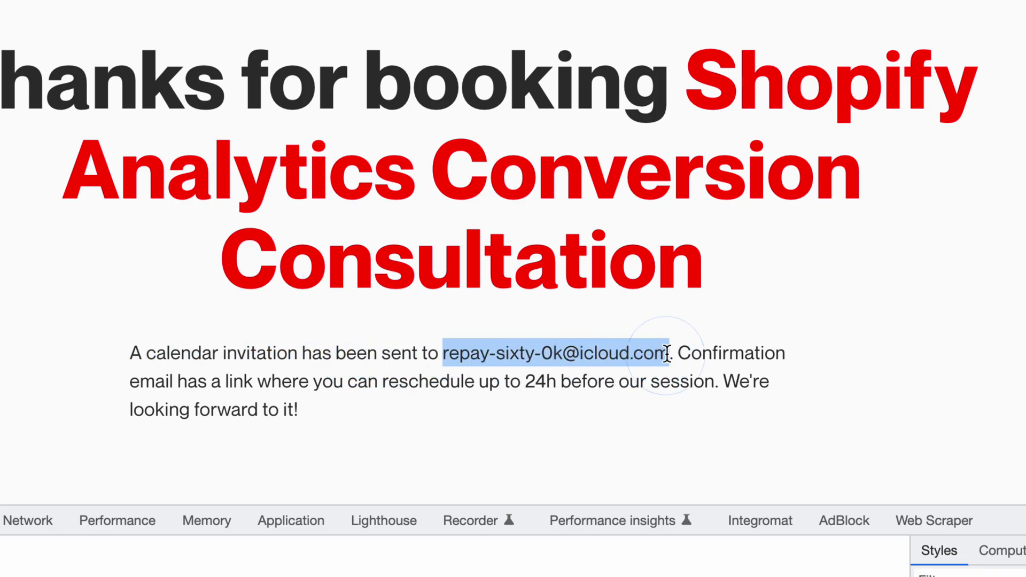
{"action": "key", "text": "super+shift+c"}
{"action": "left_click", "coordinate": [632, 352]}
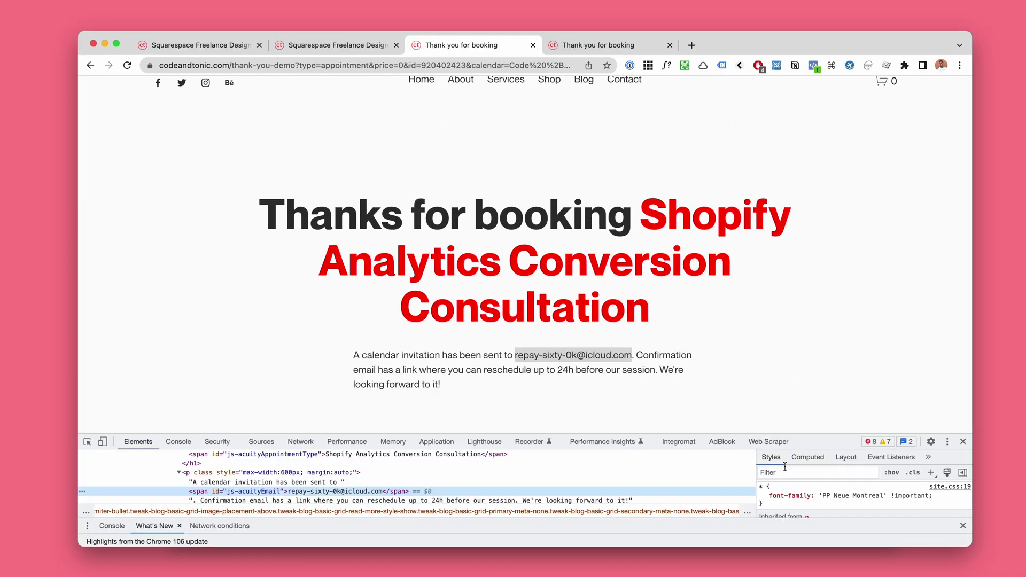
{"action": "left_click_drag", "start_coordinate": [802, 433], "coordinate": [801, 401]}
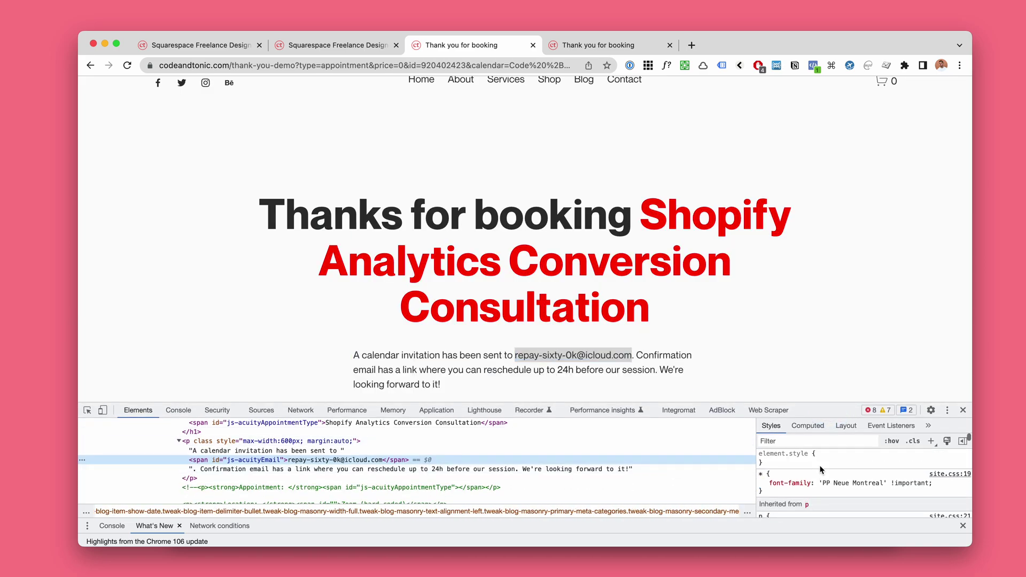
Step: Add 'background: blue' to the js-acuityEmail span's element.style
{"action": "left_click", "coordinate": [817, 464]}
{"action": "type", "text": "background: ;"}
{"action": "key", "text": "Tab"}
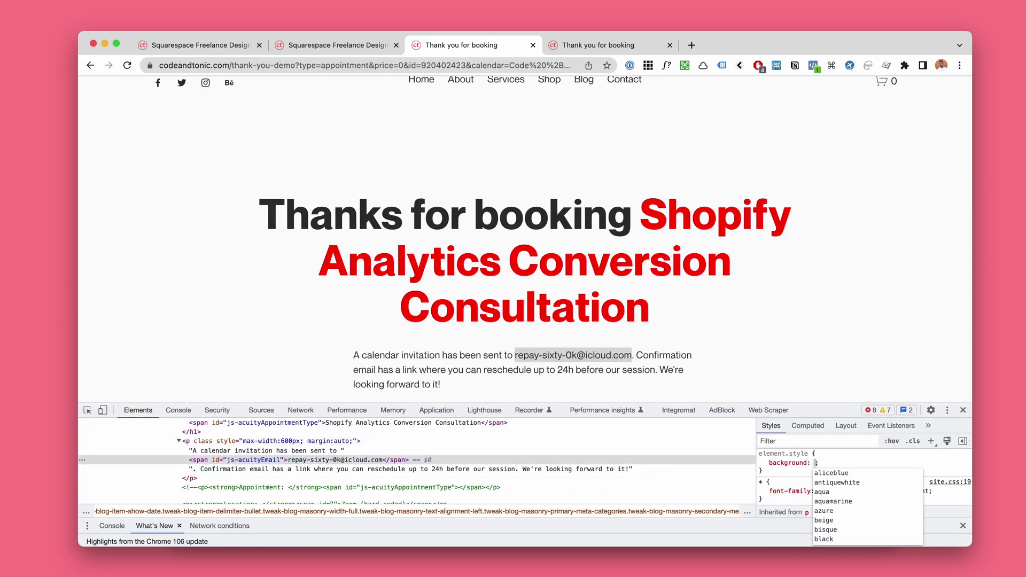
{"action": "type", "text": "blue"}
{"action": "left_click", "coordinate": [812, 345]}
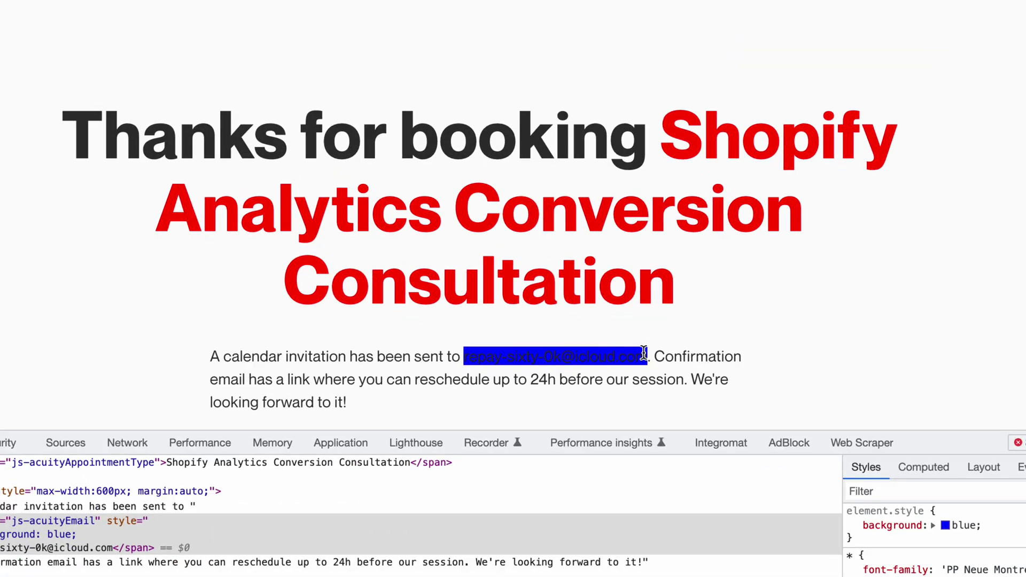
{"action": "left_click_drag", "start_coordinate": [632, 354], "coordinate": [491, 359]}
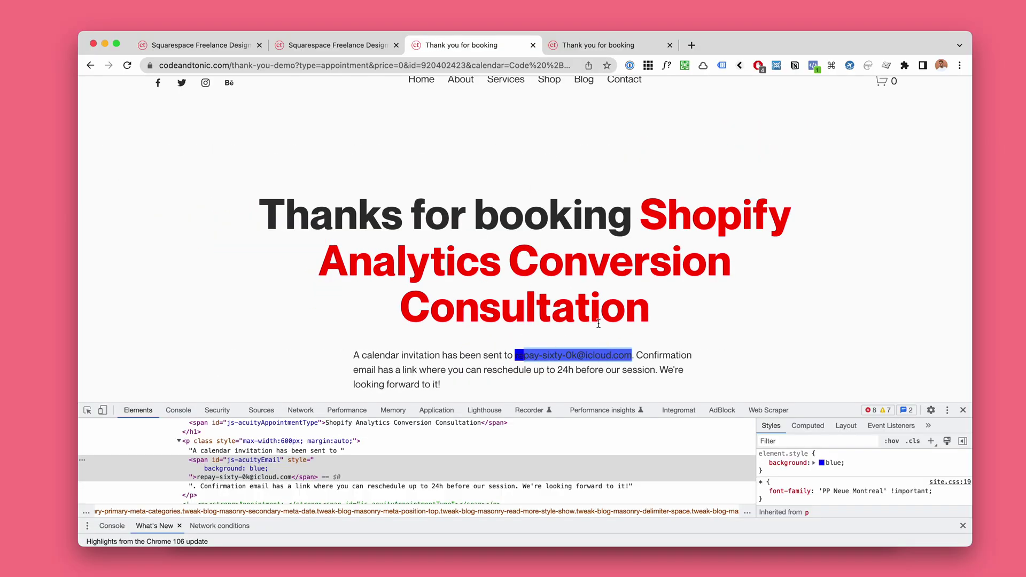
Step: Select the card HTML and script in Notion's booking-information code block
{"action": "key", "text": "super+Tab"}
{"action": "scroll", "coordinate": [572, 347], "scroll_direction": "down", "scroll_amount": 2}
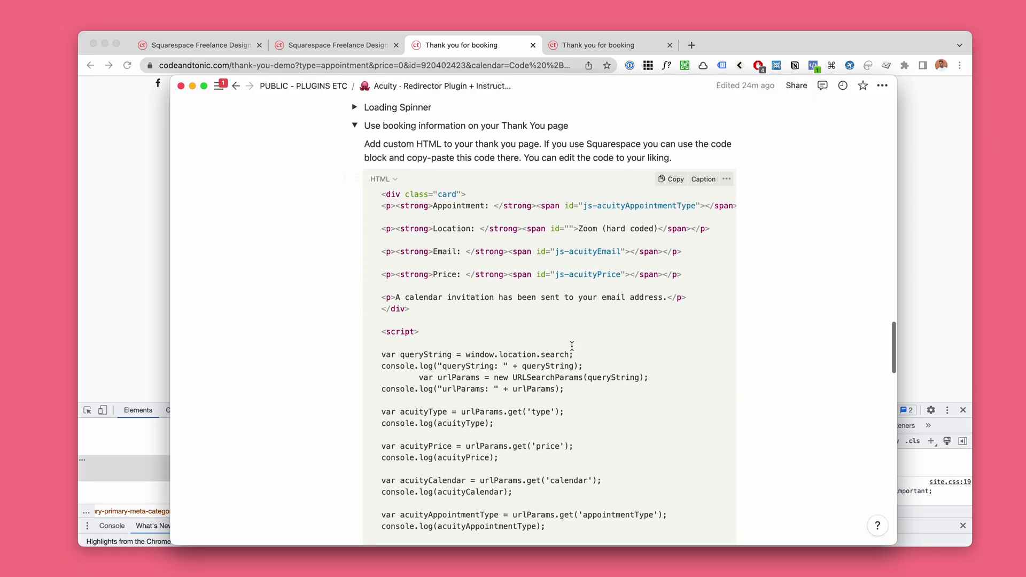
{"action": "left_click_drag", "start_coordinate": [417, 310], "coordinate": [602, 422]}
{"action": "scroll", "coordinate": [449, 243], "scroll_direction": "down", "scroll_amount": 5}
{"action": "scroll", "coordinate": [589, 409], "scroll_direction": "down", "scroll_amount": 4}
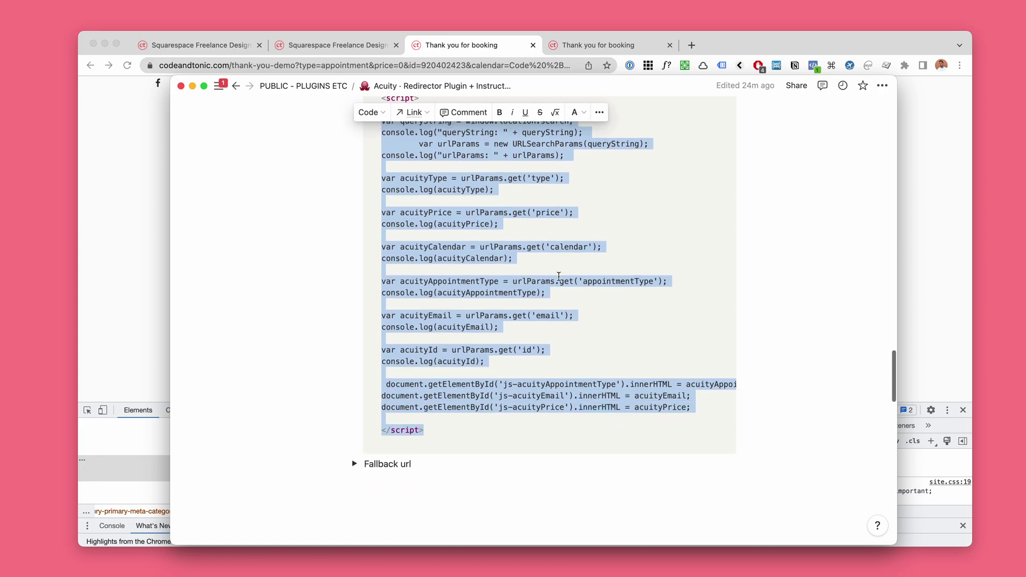
{"action": "scroll", "coordinate": [481, 354], "scroll_direction": "up", "scroll_amount": 1}
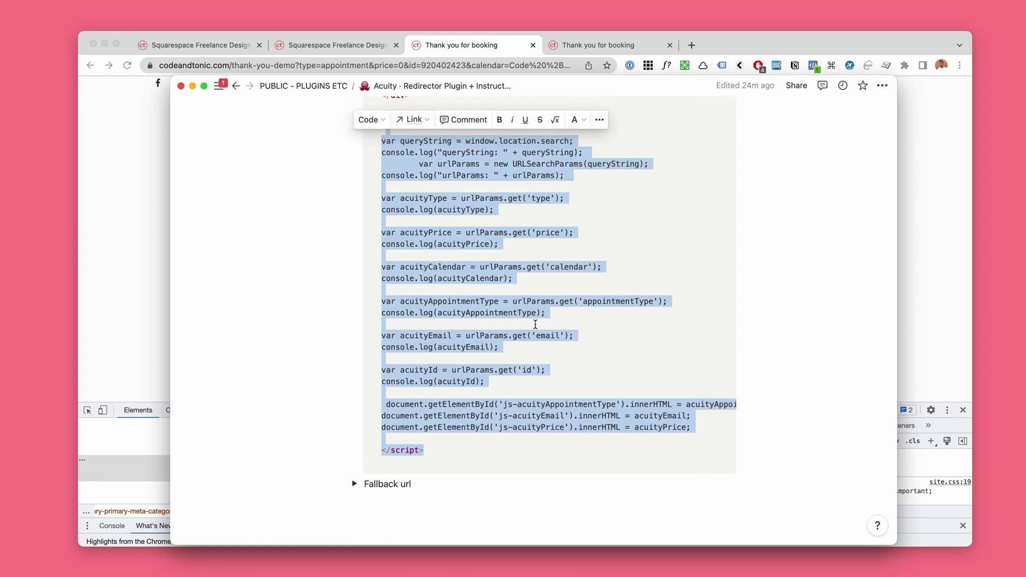
Step: Reload the thank-you page by swiping back and forward, and close DevTools
{"action": "left_click", "coordinate": [939, 276]}
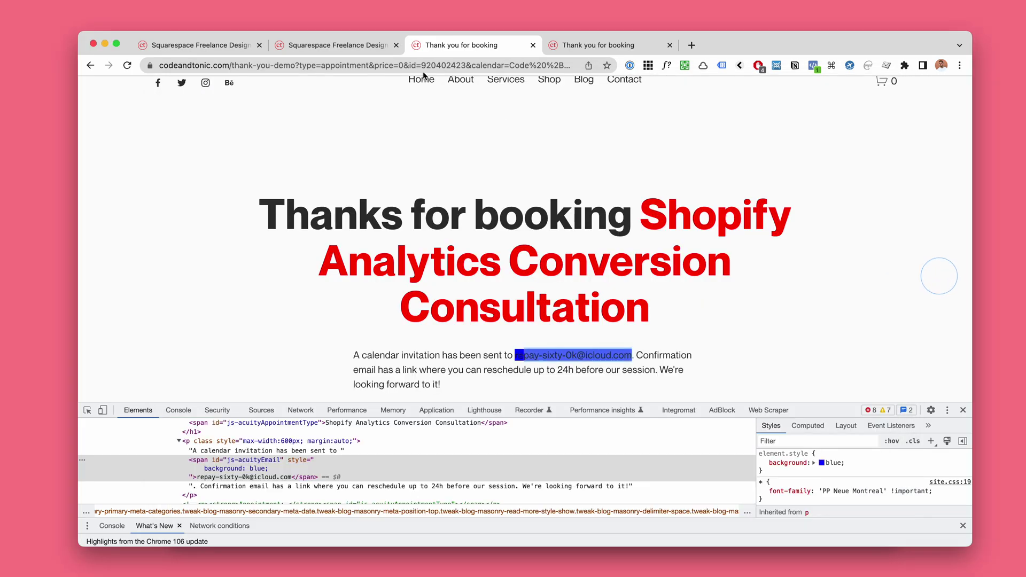
{"action": "scroll", "coordinate": [423, 235], "scroll_direction": "left", "scroll_amount": 5}
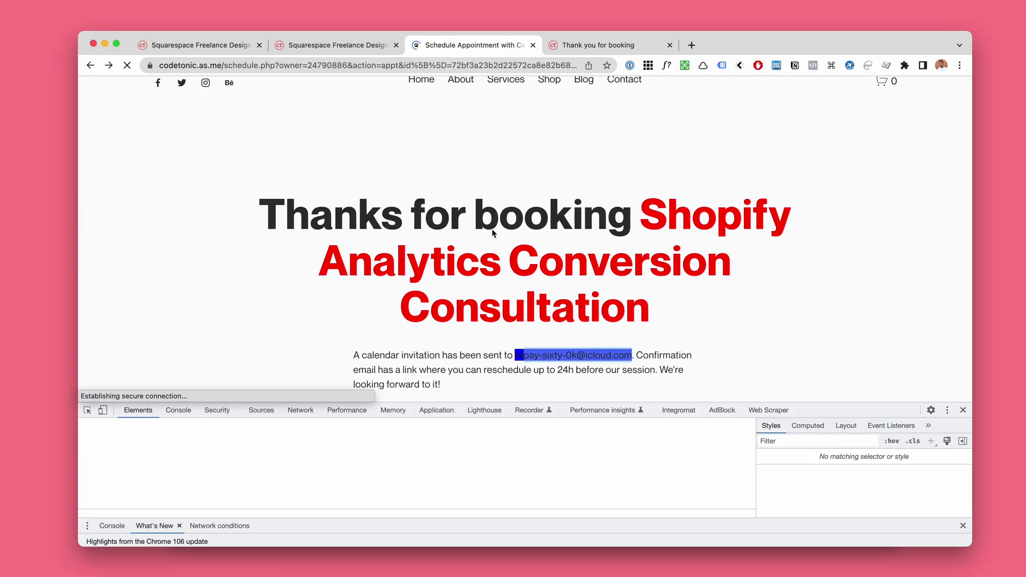
{"action": "scroll", "coordinate": [470, 270], "scroll_direction": "right", "scroll_amount": 5}
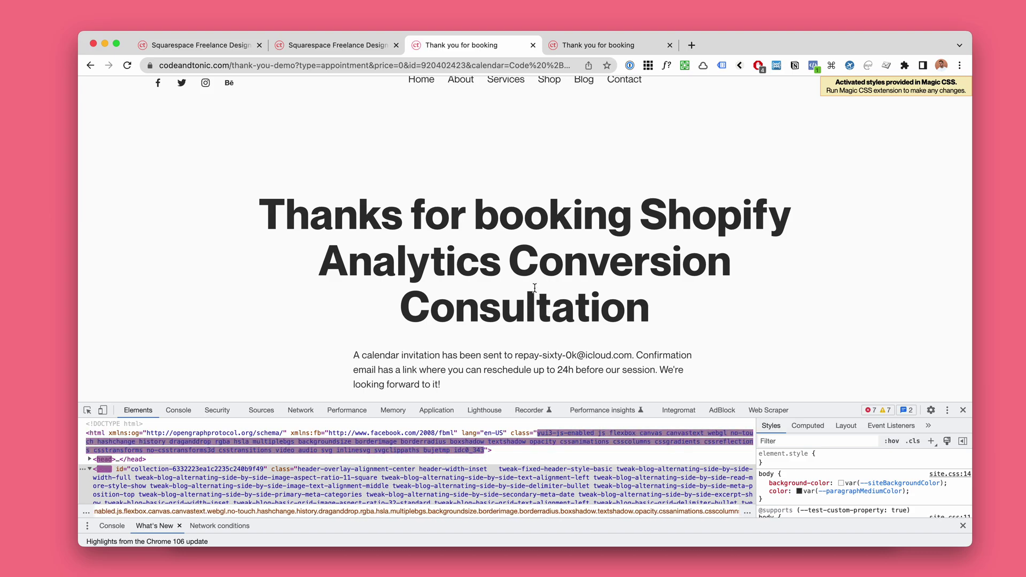
{"action": "key", "text": "super+alt+i"}
{"action": "key", "text": "super+Tab"}
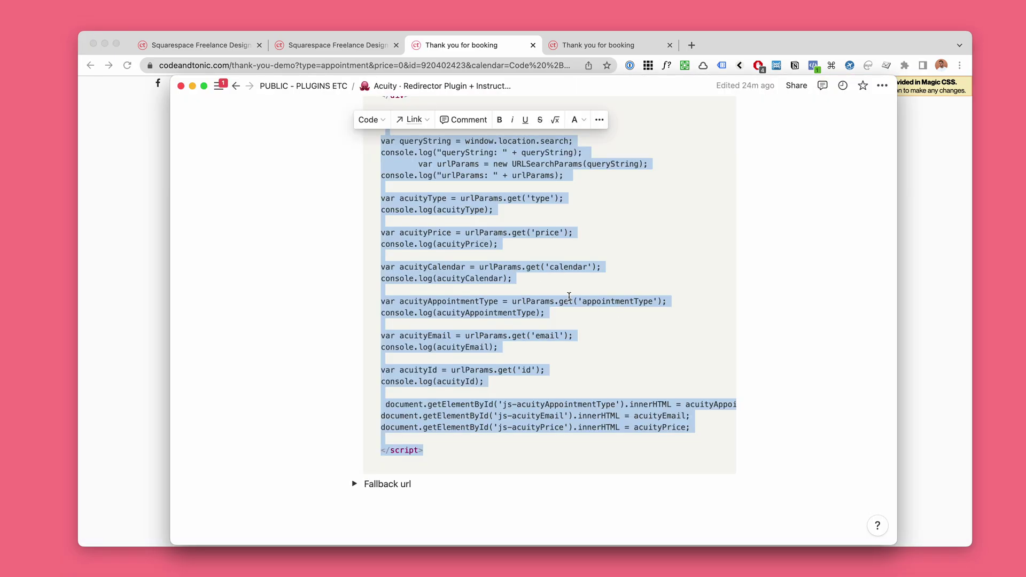
{"action": "scroll", "coordinate": [569, 296], "scroll_direction": "up", "scroll_amount": 10}
Step: Collapse the booking-information section and check the thank-you page heading
{"action": "left_click", "coordinate": [352, 193]}
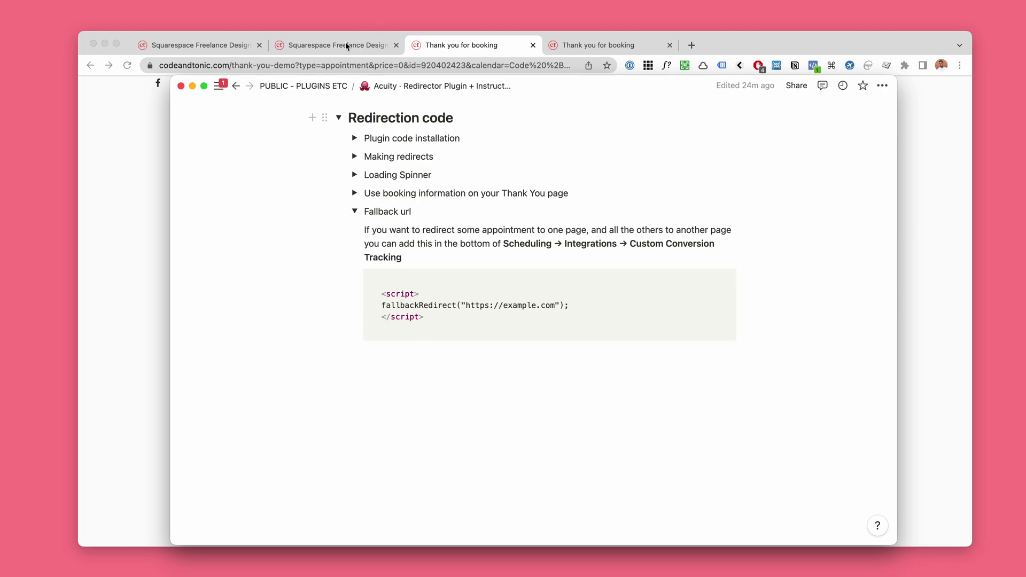
{"action": "left_click", "coordinate": [440, 45]}
{"action": "left_click_drag", "start_coordinate": [258, 212], "coordinate": [707, 315]}
Step: Select the three-line fallbackRedirect script under Fallback url for copying
{"action": "key", "text": "super+Tab"}
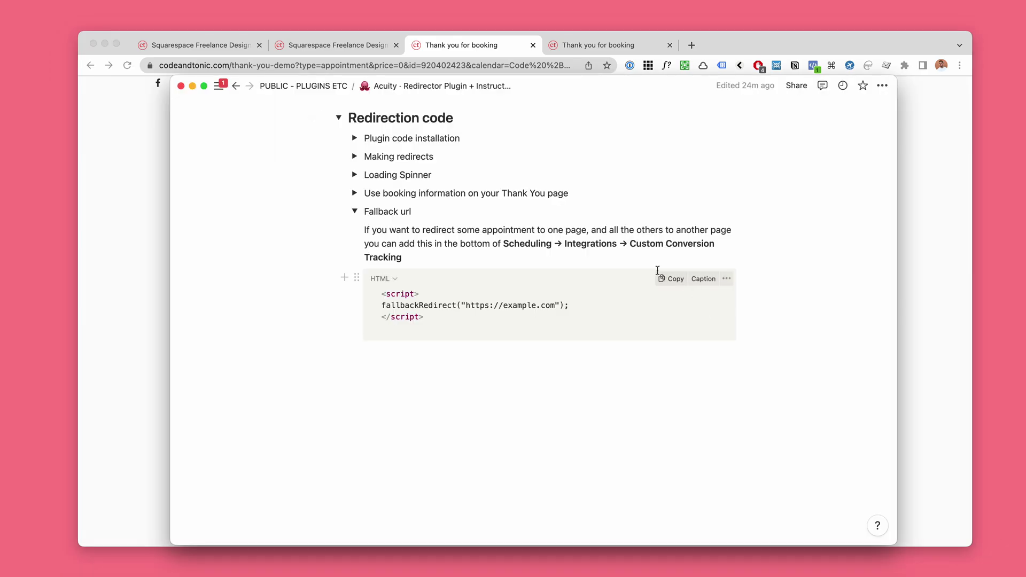
{"action": "left_click_drag", "start_coordinate": [477, 316], "coordinate": [382, 291]}
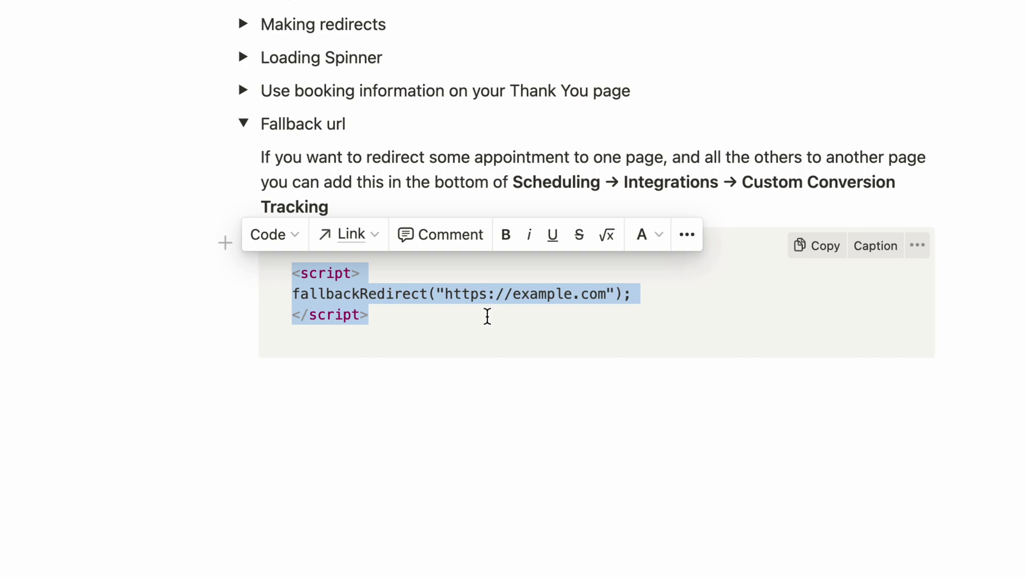
{"action": "key", "text": "super+Tab"}
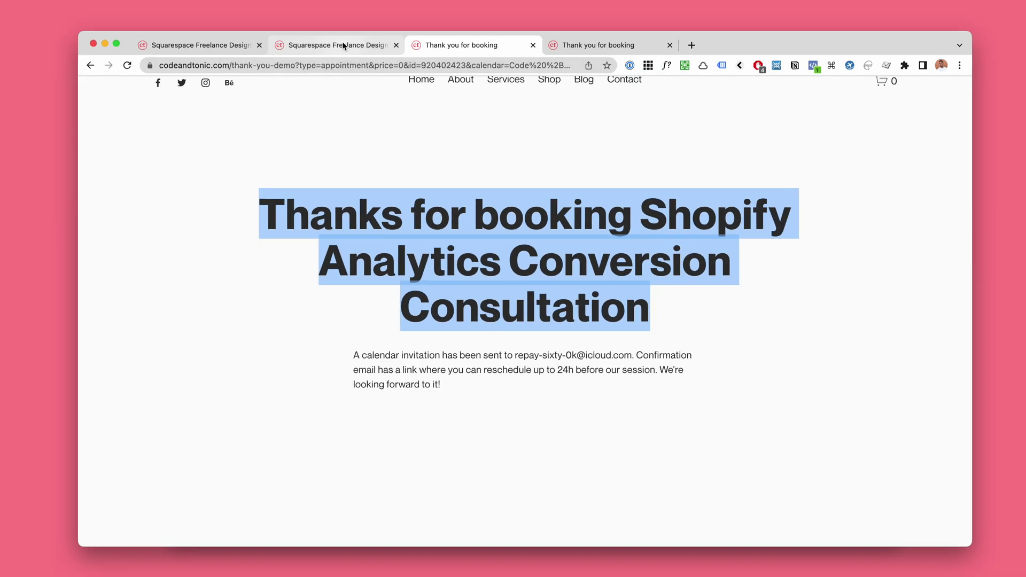
{"action": "left_click", "coordinate": [345, 45]}
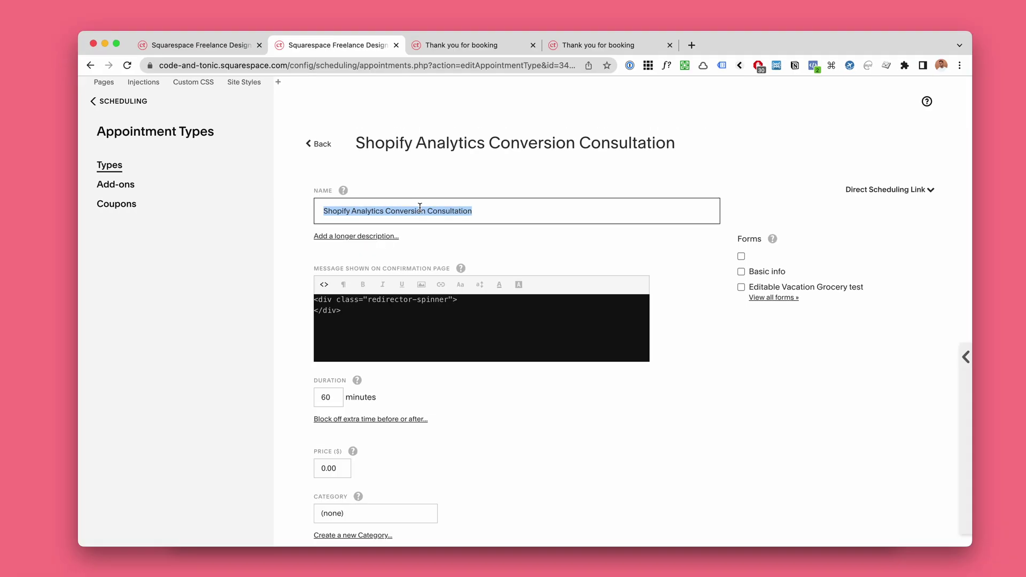
{"action": "key", "text": "super+Tab"}
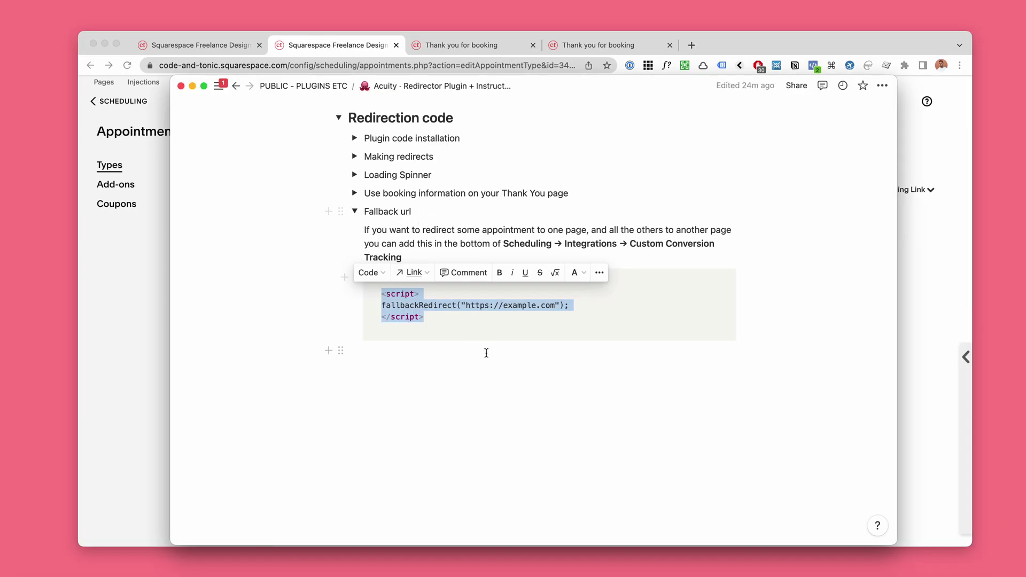
{"action": "left_click", "coordinate": [378, 294]}
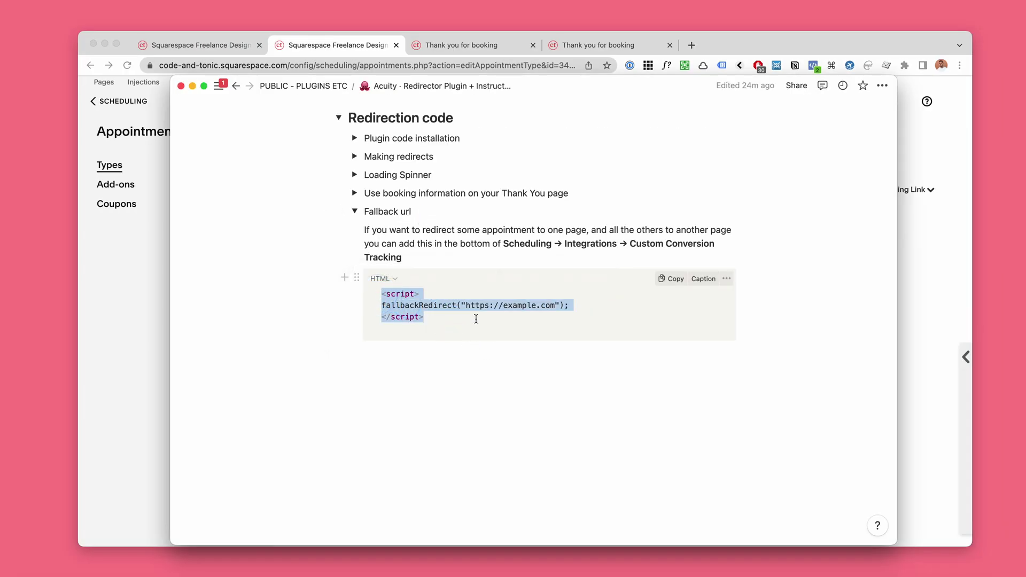
{"action": "left_click_drag", "start_coordinate": [476, 319], "coordinate": [476, 319]}
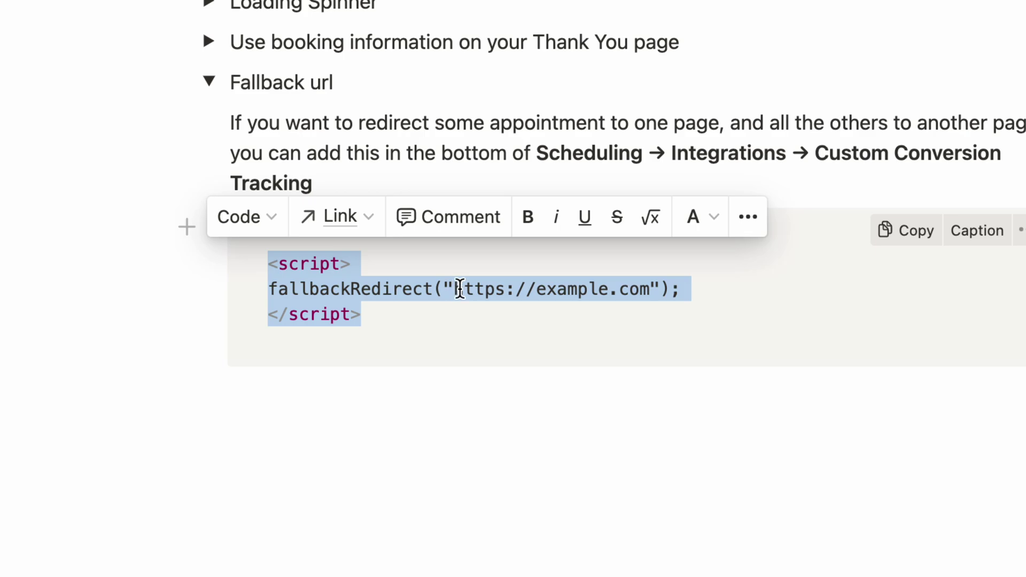
{"action": "left_click_drag", "start_coordinate": [364, 314], "coordinate": [264, 263]}
{"action": "key", "text": "super+c"}
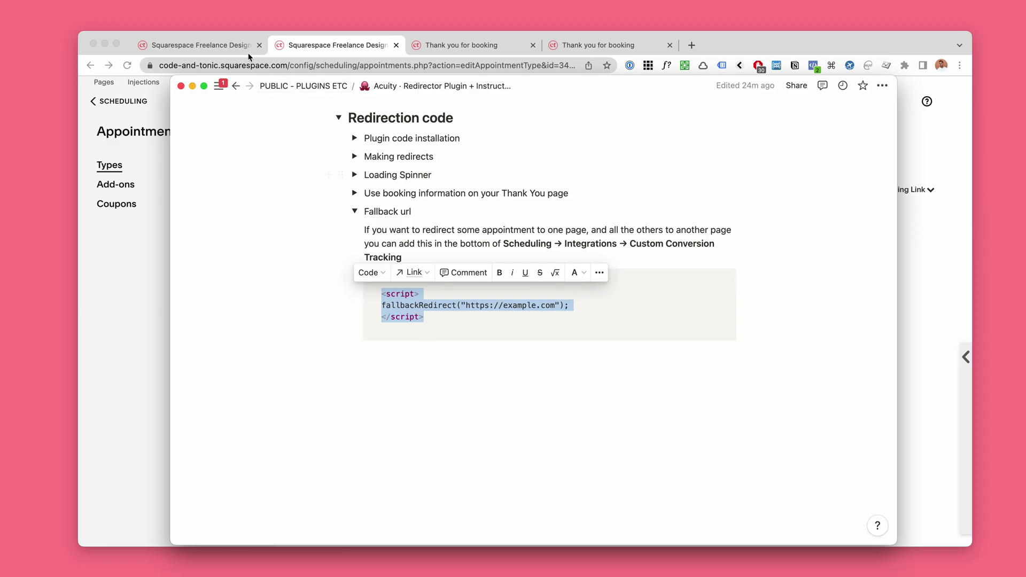
{"action": "left_click", "coordinate": [233, 46]}
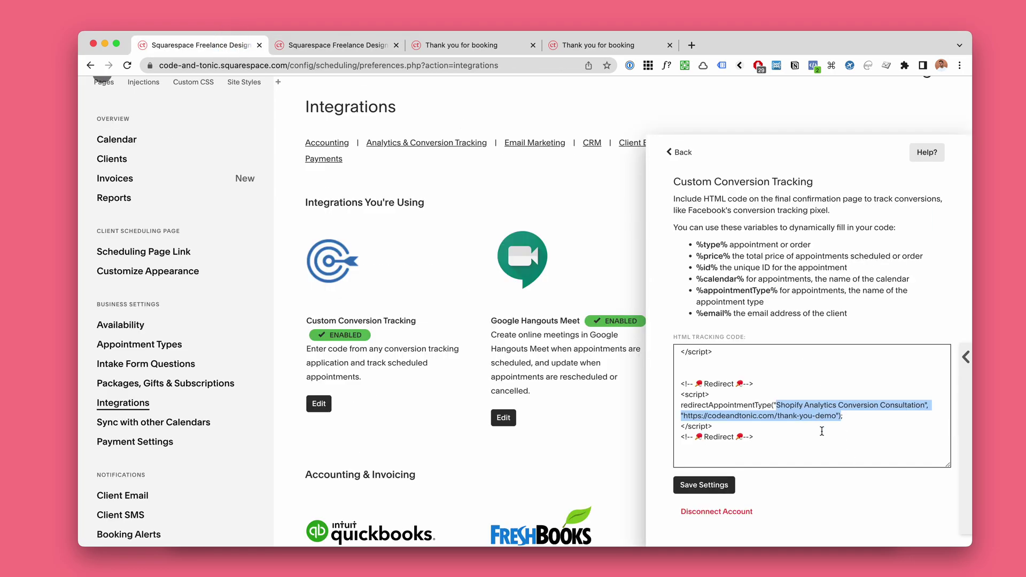
Step: Paste the fallbackRedirect script after the existing tracking code
{"action": "left_click", "coordinate": [822, 431]}
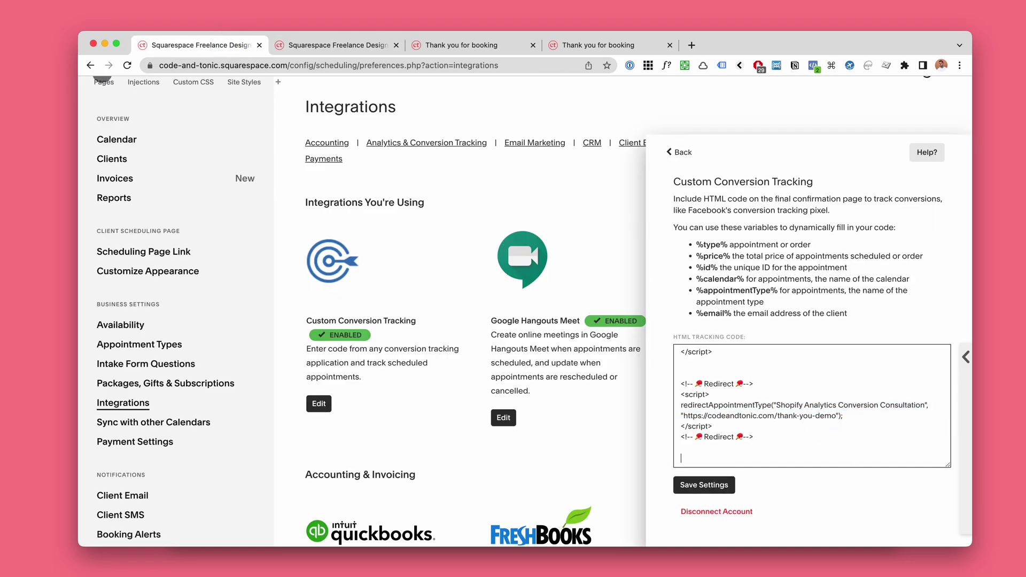
{"action": "key", "text": "super+v"}
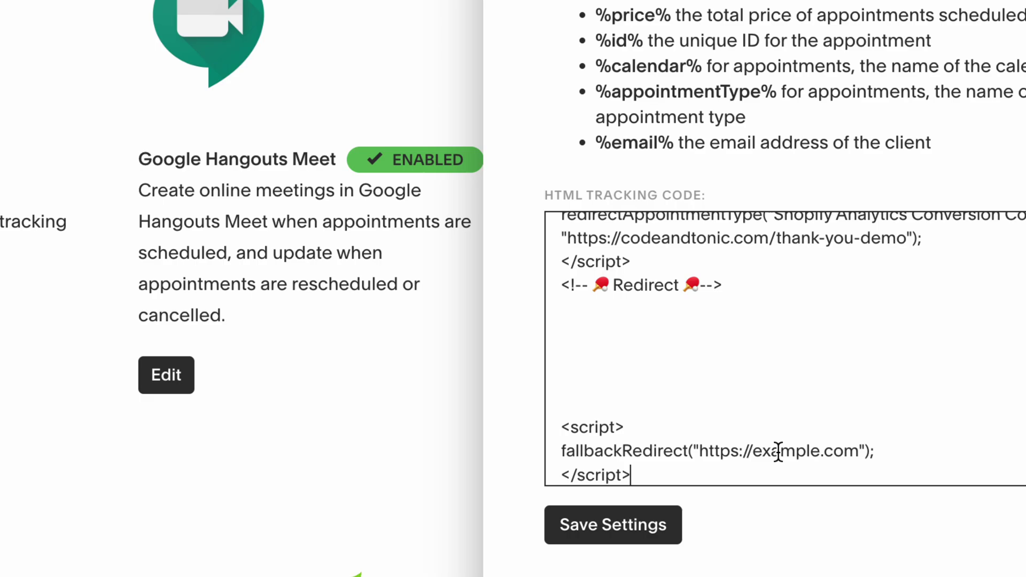
{"action": "scroll", "coordinate": [838, 418], "scroll_direction": "down", "scroll_amount": 1}
{"action": "scroll", "coordinate": [801, 427], "scroll_direction": "up", "scroll_amount": 3}
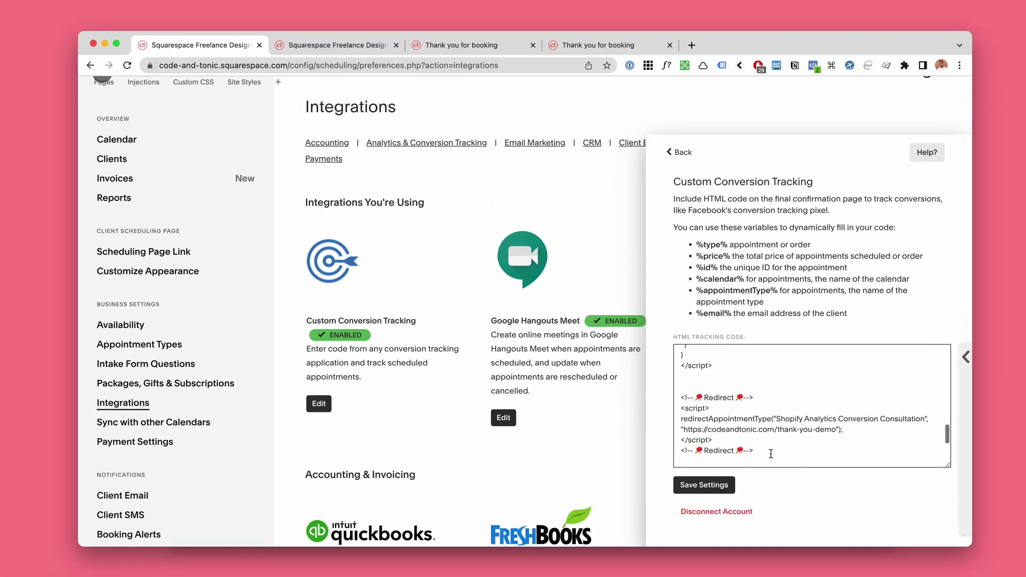
{"action": "left_click_drag", "start_coordinate": [767, 451], "coordinate": [652, 394]}
{"action": "key", "text": "super+c"}
{"action": "scroll", "coordinate": [795, 415], "scroll_direction": "down", "scroll_amount": 2}
Step: Copy the Redirect script block and paste three more copies on new lines below it
{"action": "left_click", "coordinate": [786, 396]}
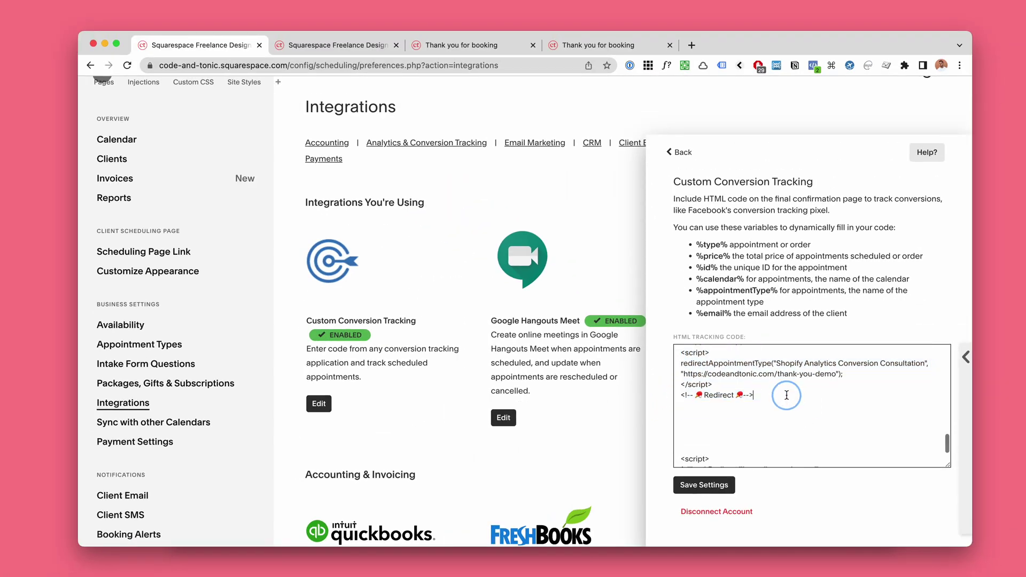
{"action": "left_click_drag", "start_coordinate": [766, 395], "coordinate": [672, 354]}
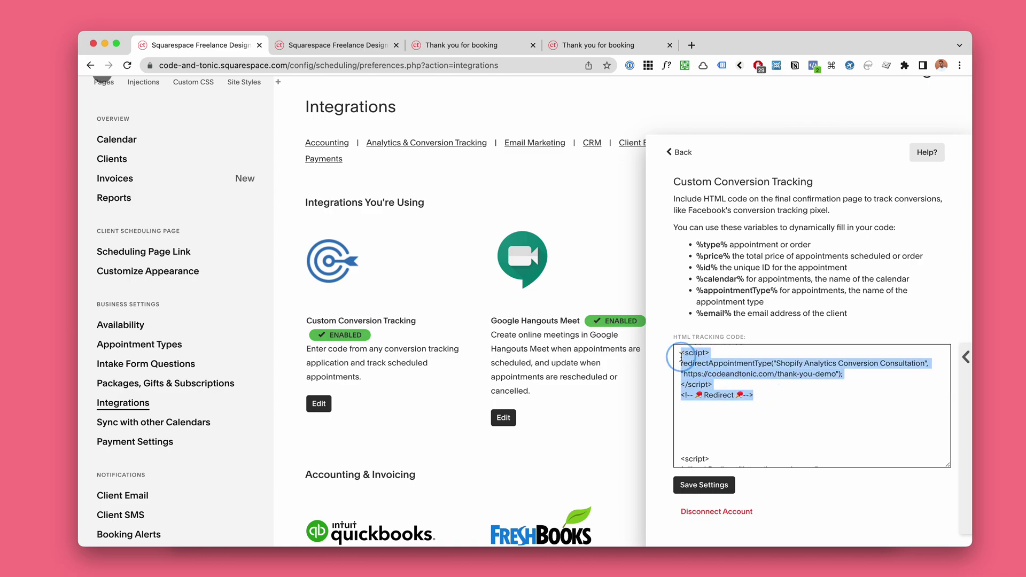
{"action": "left_click", "coordinate": [769, 395]}
{"action": "key", "text": "Return"}
{"action": "key", "text": "Return"}
{"action": "key", "text": "super+v"}
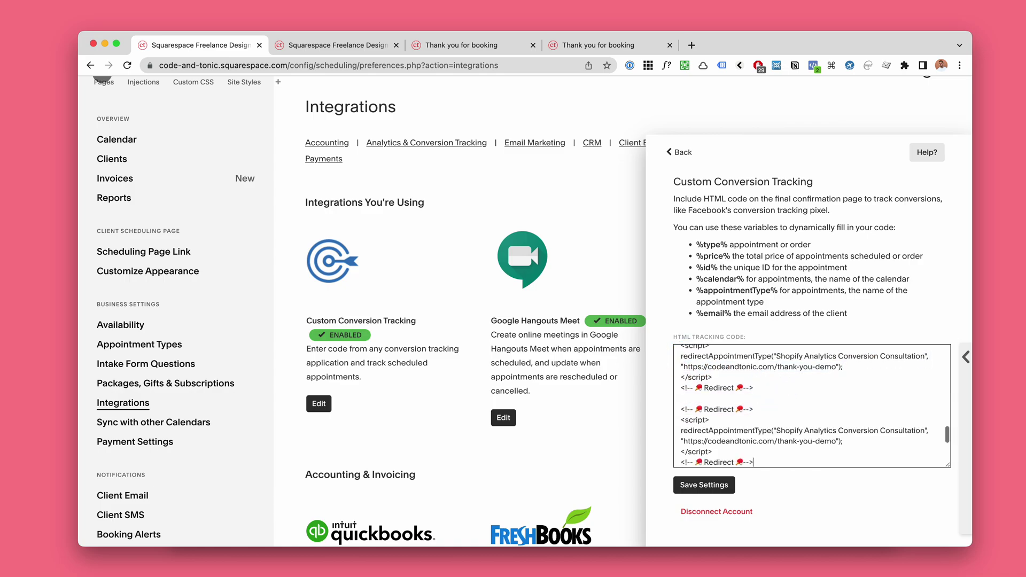
{"action": "key", "text": "Return"}
{"action": "key", "text": "Return"}
{"action": "key", "text": "super+v"}
{"action": "key", "text": "Return"}
{"action": "key", "text": "Return"}
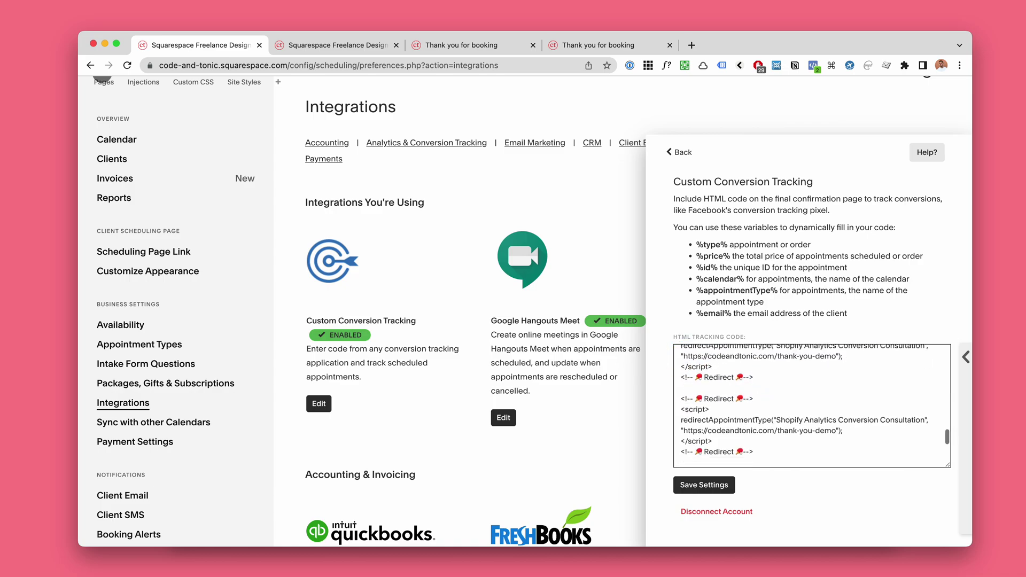
{"action": "key", "text": "super+v"}
{"action": "scroll", "coordinate": [786, 365], "scroll_direction": "down", "scroll_amount": 3}
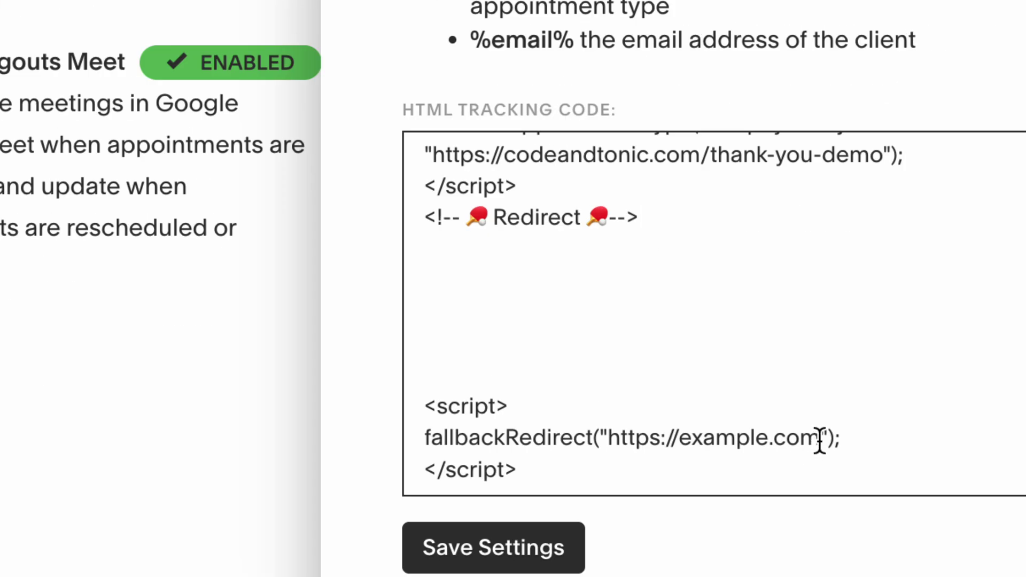
{"action": "left_click_drag", "start_coordinate": [820, 440], "coordinate": [607, 439]}
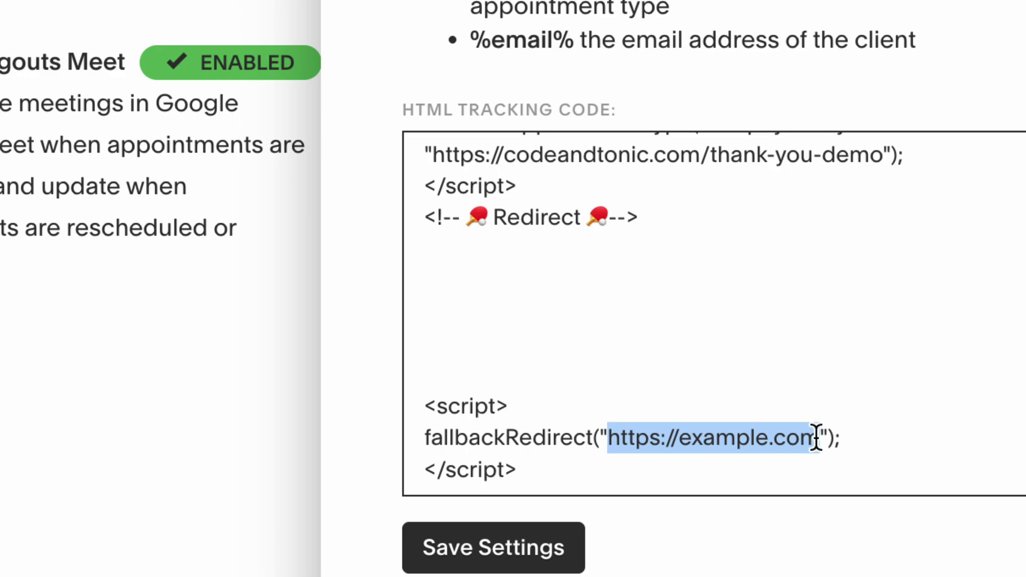
{"action": "left_click_drag", "start_coordinate": [816, 438], "coordinate": [596, 439]}
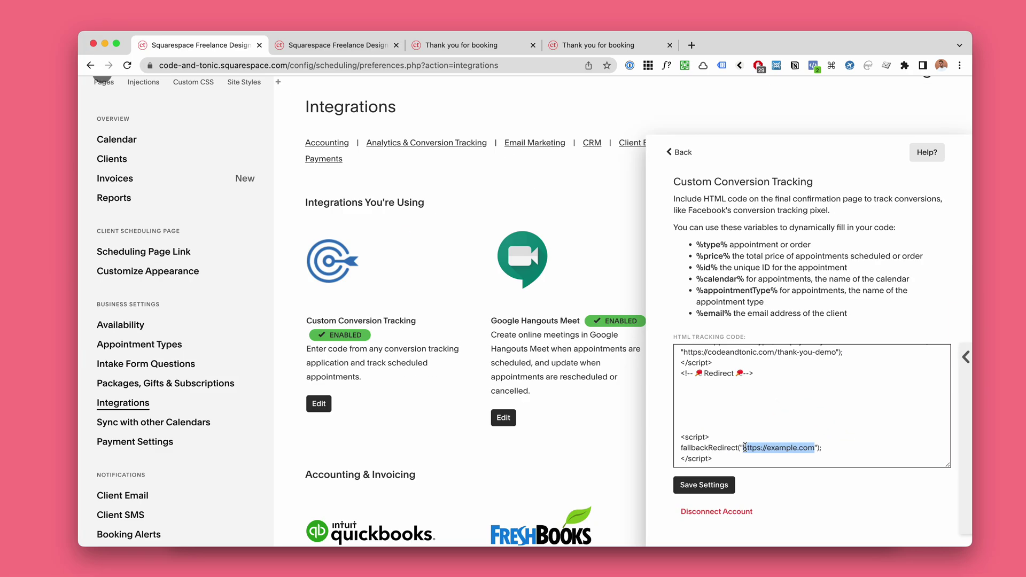
{"action": "key", "text": "super+Tab"}
Step: Collapse Fallback url and review the Plugin code installation section
{"action": "left_click", "coordinate": [355, 212]}
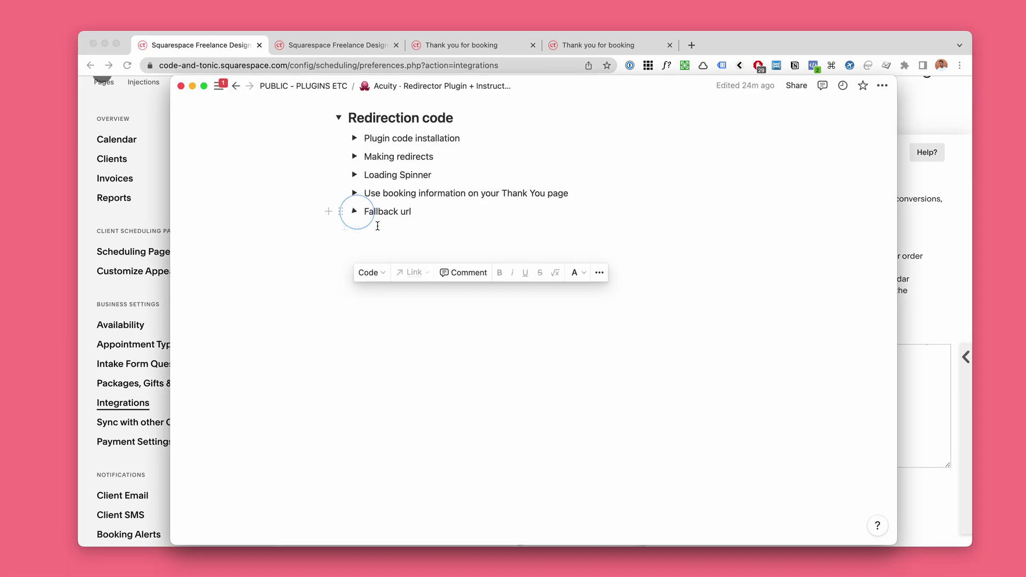
{"action": "scroll", "coordinate": [350, 219], "scroll_direction": "up", "scroll_amount": 5}
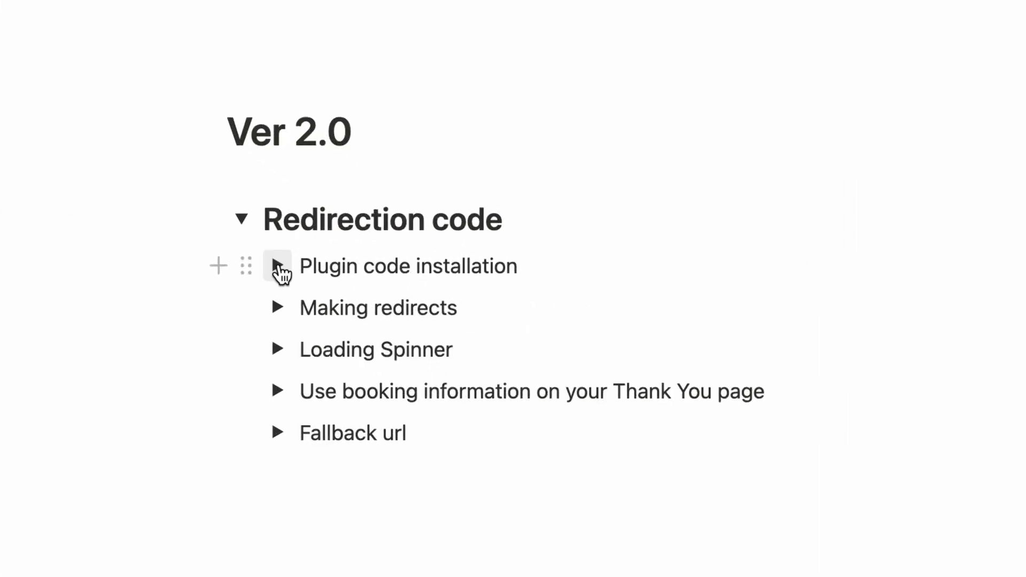
{"action": "left_click", "coordinate": [278, 265]}
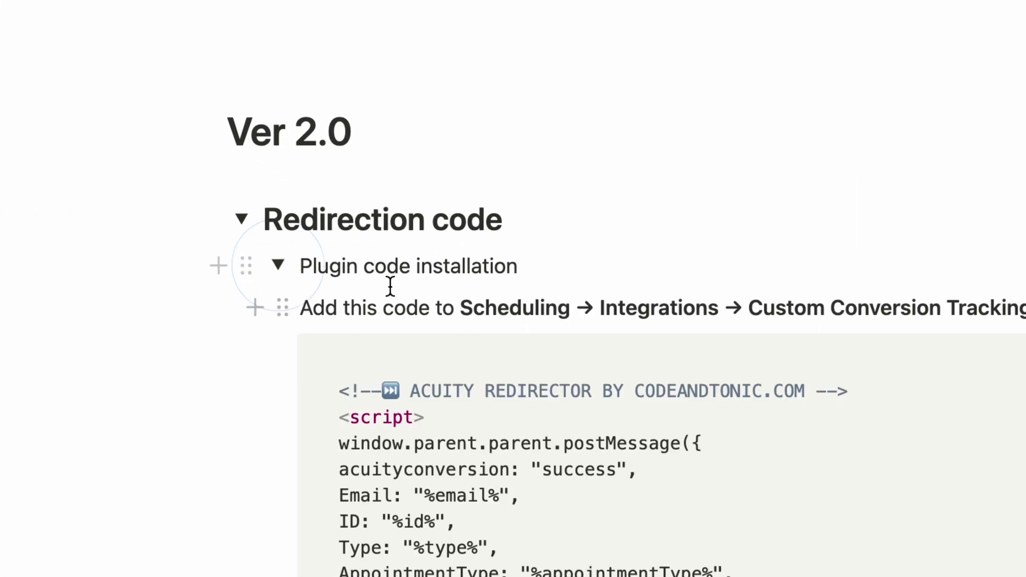
{"action": "scroll", "coordinate": [485, 376], "scroll_direction": "down", "scroll_amount": 1}
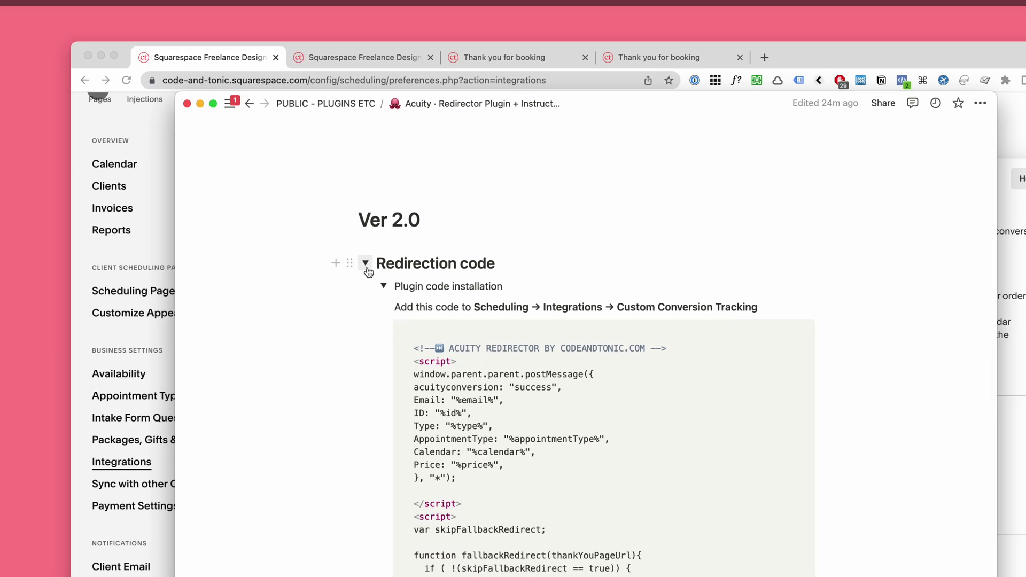
{"action": "left_click", "coordinate": [379, 285]}
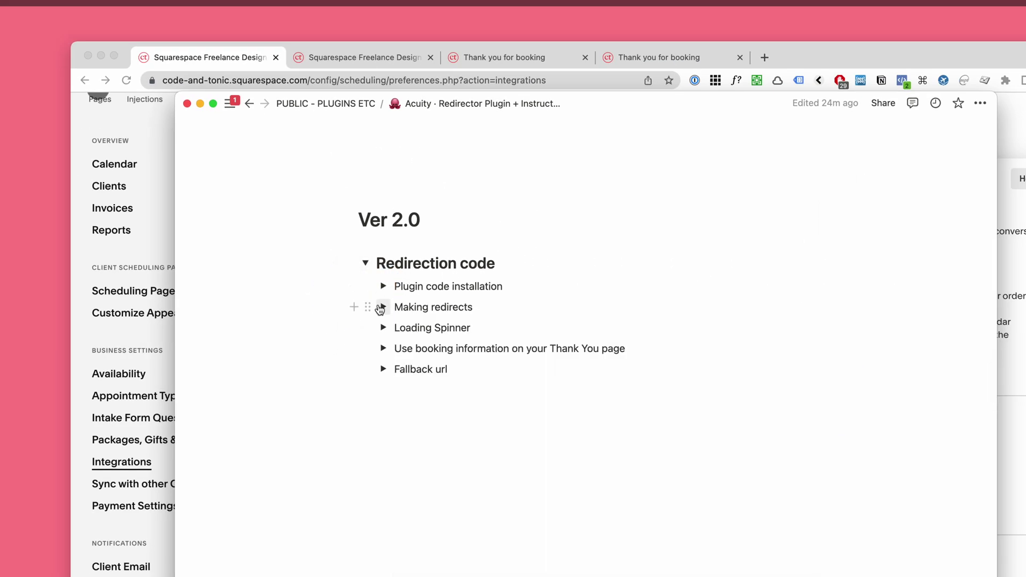
Step: Select the redirect code snippet under Making redirects, then collapse that section
{"action": "left_click", "coordinate": [382, 307]}
{"action": "scroll", "coordinate": [588, 408], "scroll_direction": "down", "scroll_amount": 2}
{"action": "left_click_drag", "start_coordinate": [569, 407], "coordinate": [410, 355]}
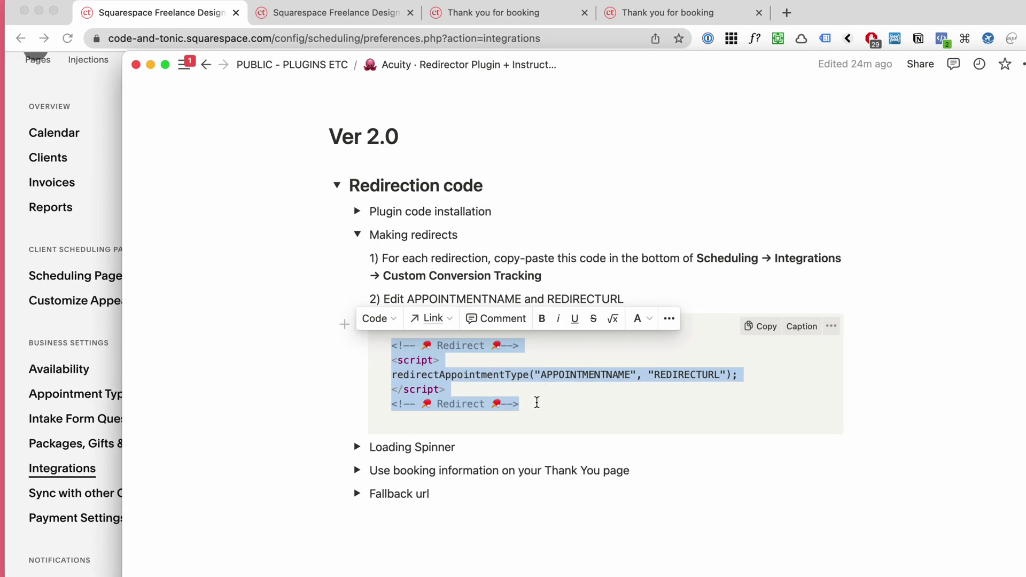
{"action": "left_click_drag", "start_coordinate": [537, 403], "coordinate": [361, 337]}
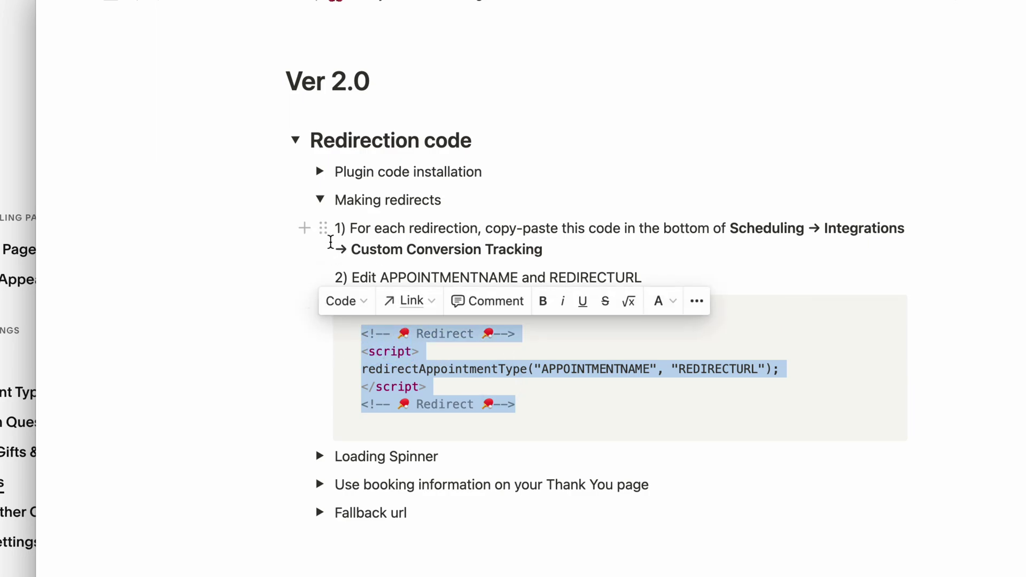
{"action": "left_click", "coordinate": [319, 202]}
Step: Expand Loading Spinner and review its Copy CSS Code spinner stylesheet
{"action": "left_click", "coordinate": [325, 234]}
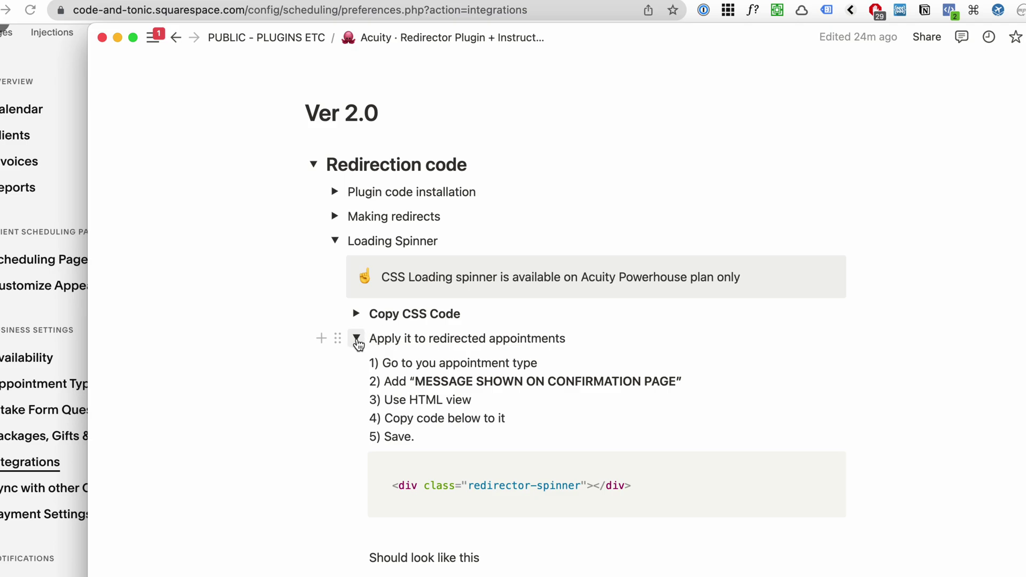
{"action": "left_click", "coordinate": [357, 338]}
{"action": "left_click", "coordinate": [356, 313]}
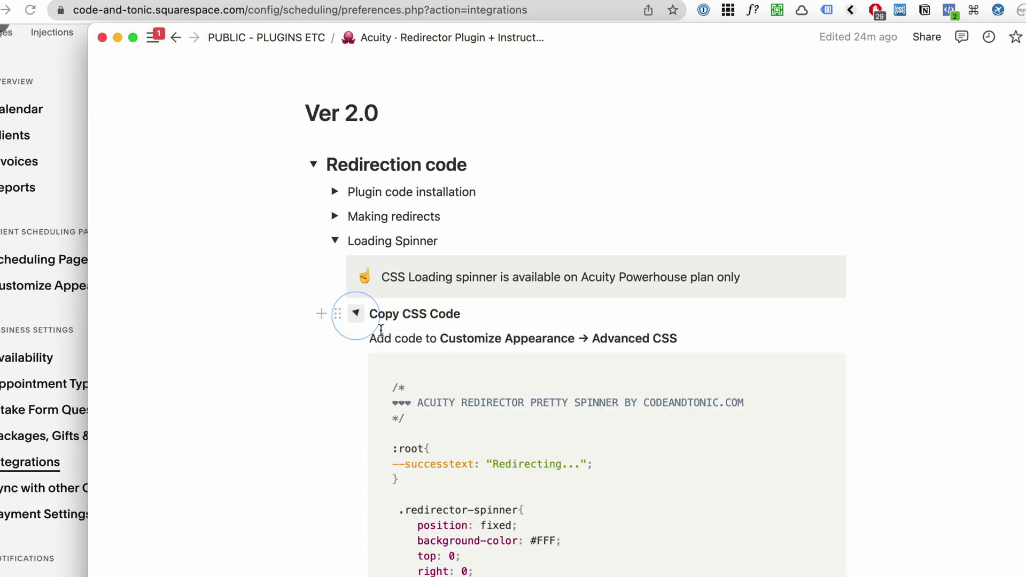
{"action": "scroll", "coordinate": [534, 428], "scroll_direction": "down", "scroll_amount": 3}
{"action": "left_click", "coordinate": [600, 470]}
{"action": "scroll", "coordinate": [563, 410], "scroll_direction": "up", "scroll_amount": 2}
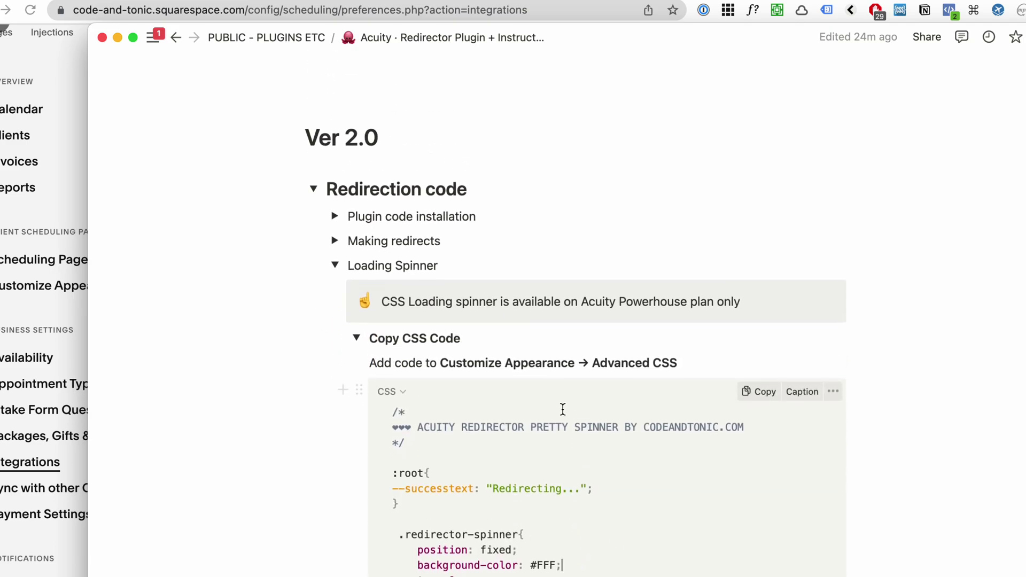
{"action": "left_click", "coordinate": [356, 338]}
{"action": "scroll", "coordinate": [355, 342], "scroll_direction": "down", "scroll_amount": 1}
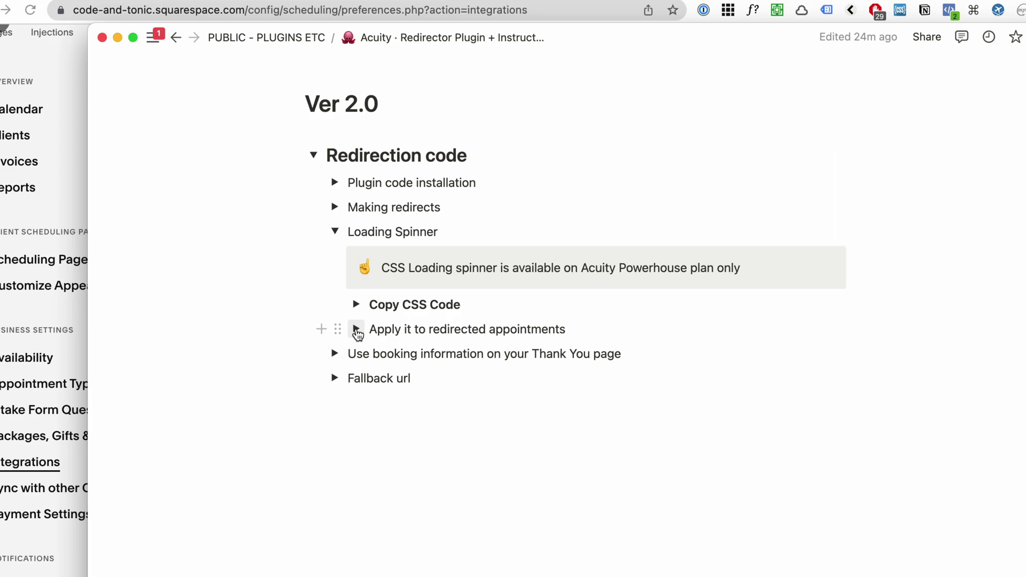
Step: Expand 'Apply it to redirected appointments' and select the redirector-spinner div line
{"action": "left_click", "coordinate": [356, 329]}
{"action": "scroll", "coordinate": [456, 431], "scroll_direction": "down", "scroll_amount": 2}
{"action": "left_click_drag", "start_coordinate": [646, 380], "coordinate": [392, 380]}
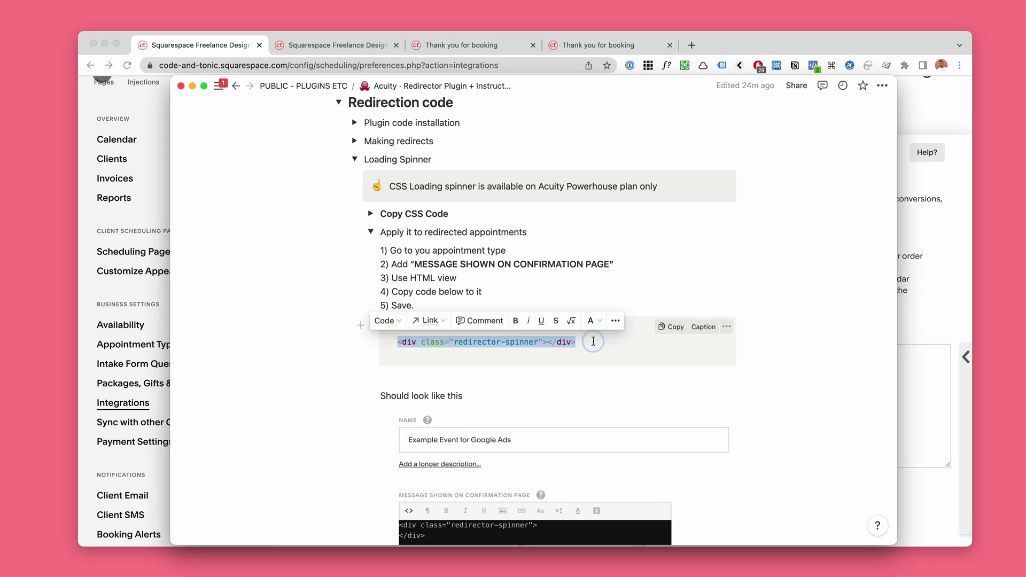
{"action": "left_click_drag", "start_coordinate": [594, 341], "coordinate": [396, 340]}
{"action": "left_click_drag", "start_coordinate": [604, 344], "coordinate": [382, 342]}
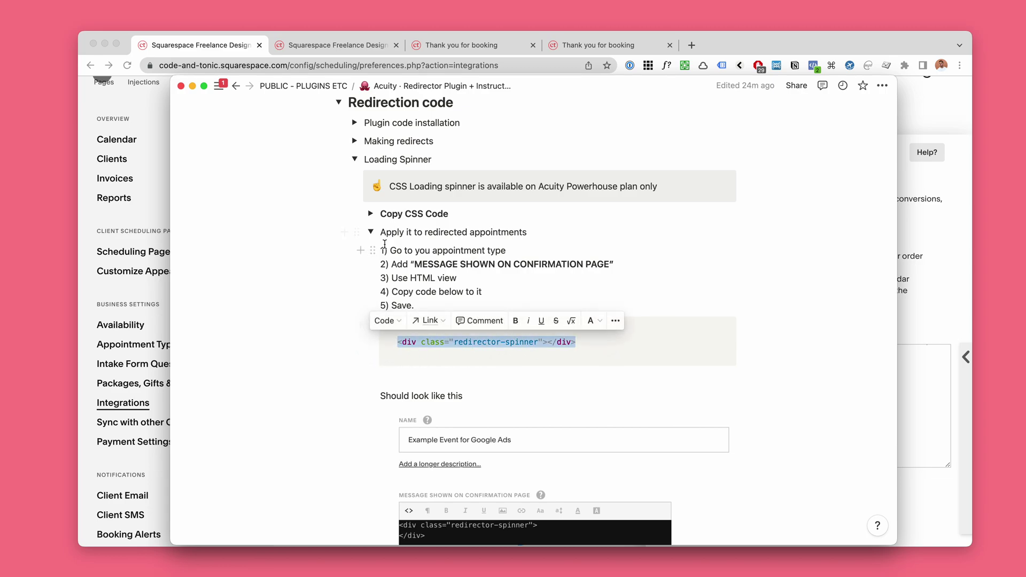
{"action": "left_click_drag", "start_coordinate": [604, 349], "coordinate": [396, 345]}
Step: Reopen the booking-information section, select its card HTML, and compare with the Thank you for booking page
{"action": "left_click", "coordinate": [370, 232]}
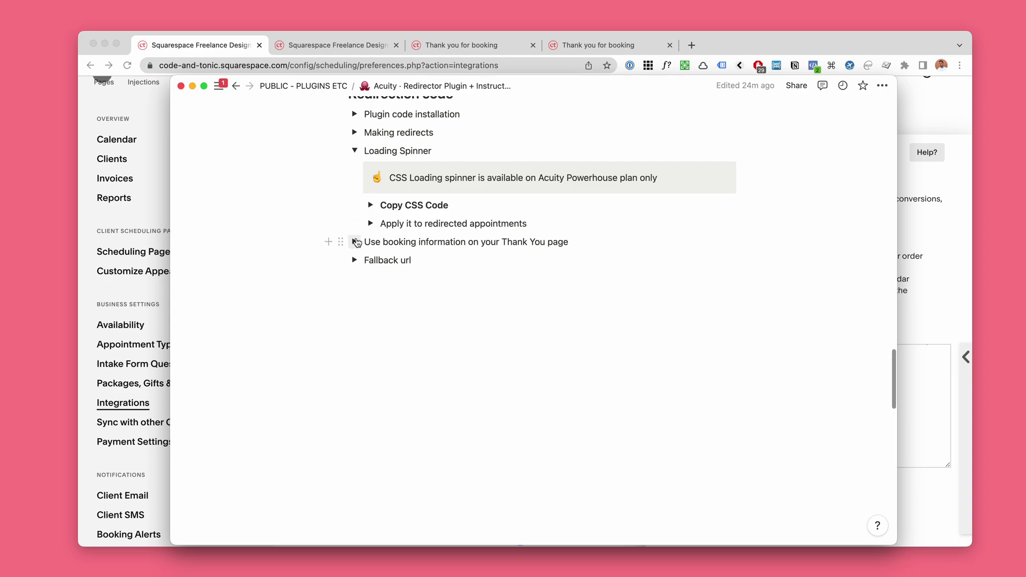
{"action": "left_click", "coordinate": [354, 242]}
{"action": "scroll", "coordinate": [374, 252], "scroll_direction": "down", "scroll_amount": 2}
{"action": "left_click_drag", "start_coordinate": [428, 269], "coordinate": [546, 415]}
{"action": "left_click", "coordinate": [545, 415]}
{"action": "scroll", "coordinate": [546, 415], "scroll_direction": "down", "scroll_amount": 2}
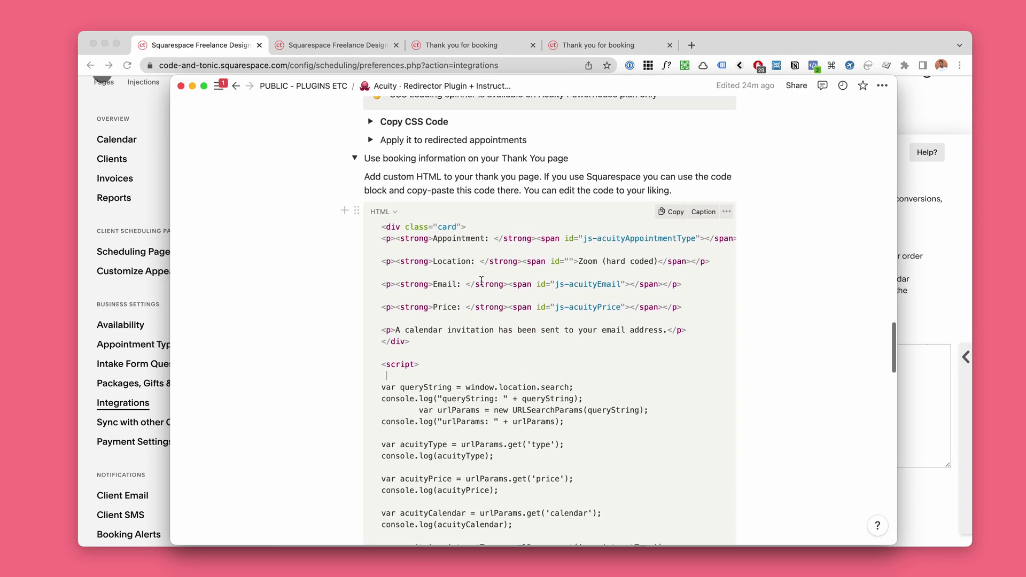
{"action": "left_click_drag", "start_coordinate": [385, 227], "coordinate": [522, 367]}
{"action": "left_click", "coordinate": [485, 47]}
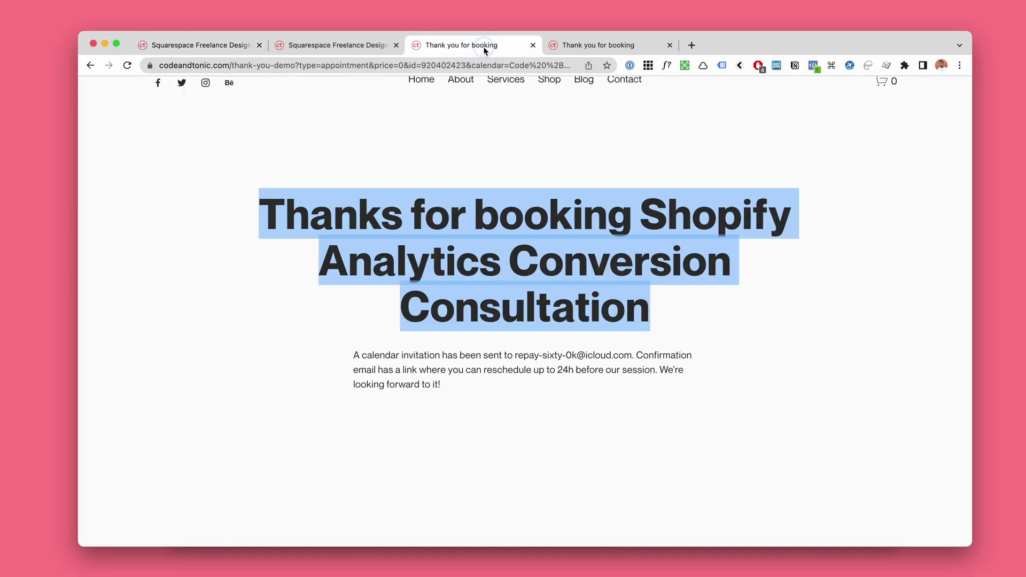
{"action": "left_click_drag", "start_coordinate": [559, 227], "coordinate": [661, 305]}
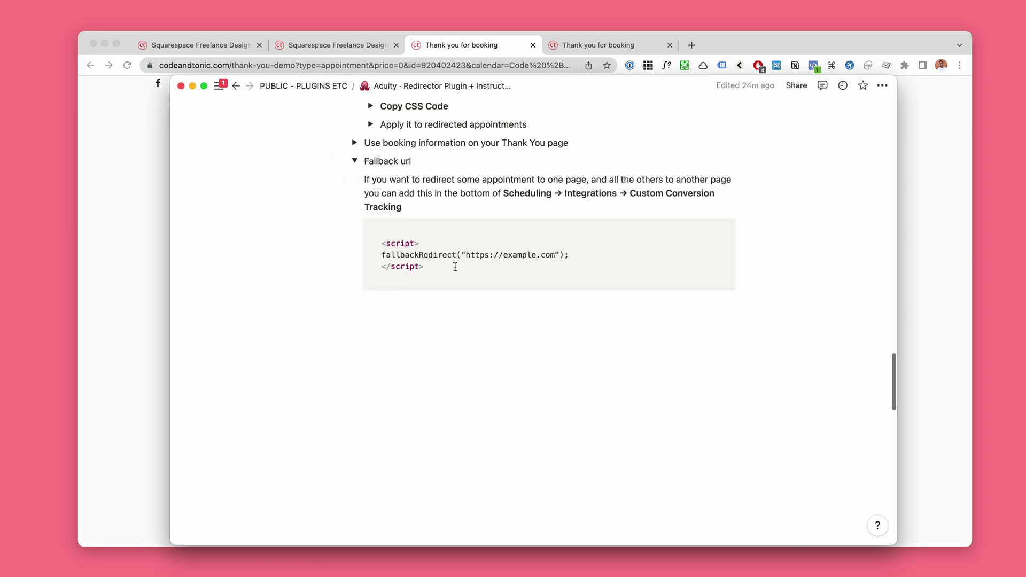
{"action": "left_click_drag", "start_coordinate": [449, 266], "coordinate": [383, 248]}
{"action": "left_click_drag", "start_coordinate": [457, 270], "coordinate": [418, 263]}
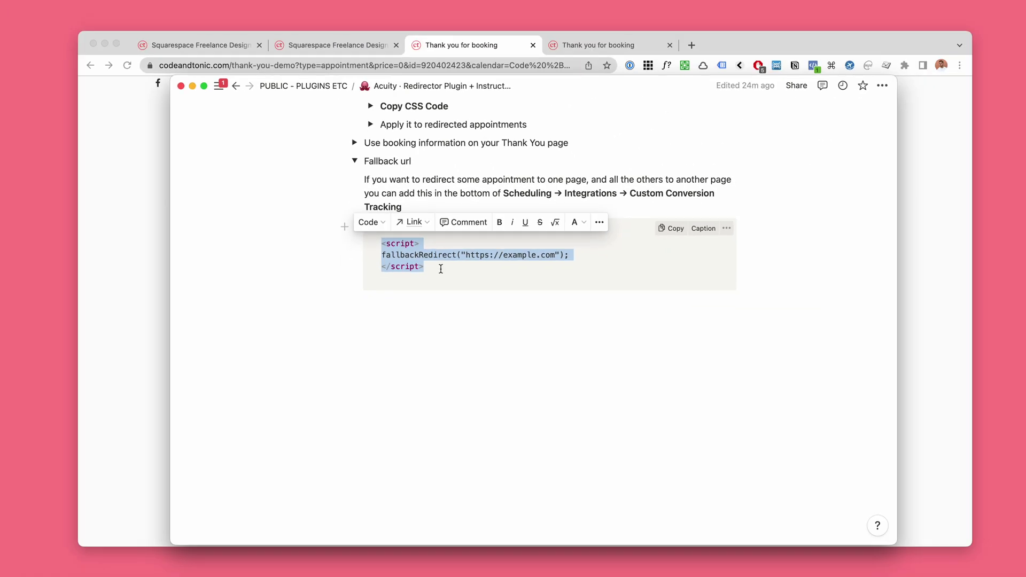
{"action": "scroll", "coordinate": [441, 268], "scroll_direction": "up", "scroll_amount": 1}
{"action": "left_click", "coordinate": [382, 258]}
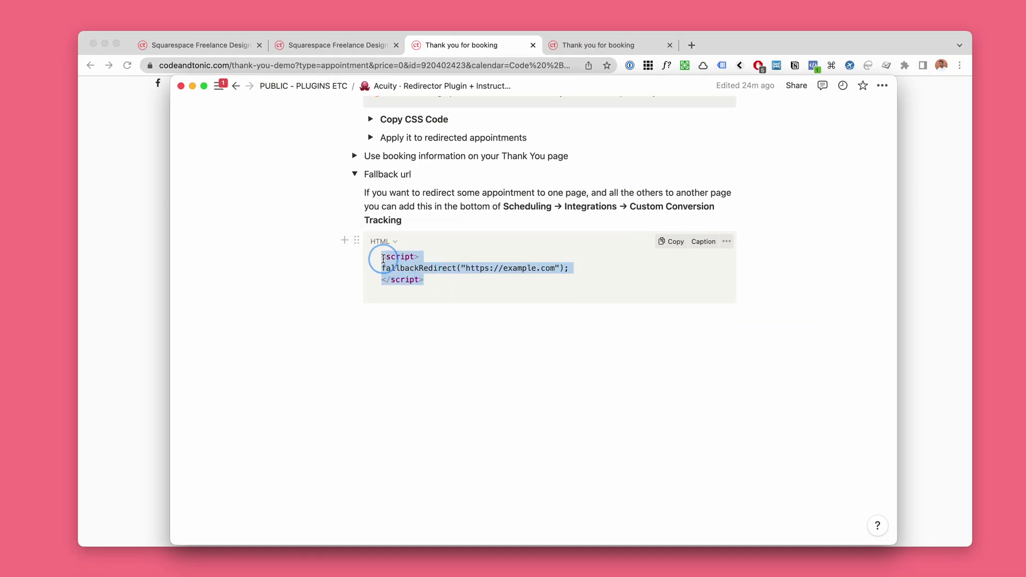